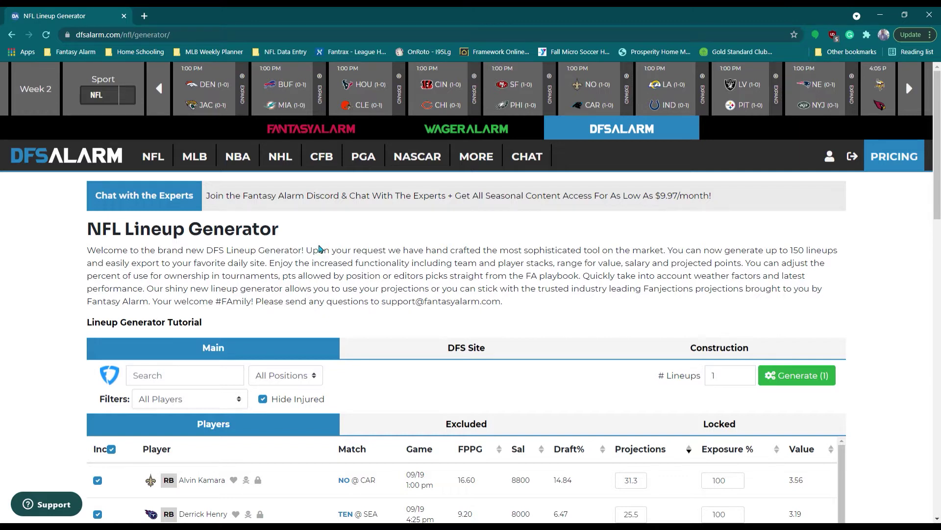
Step: Look over the lineup generator page, open the DFS site settings and review the FanDuel slates to play
{"action": "mouse_move", "coordinate": [155, 164]}
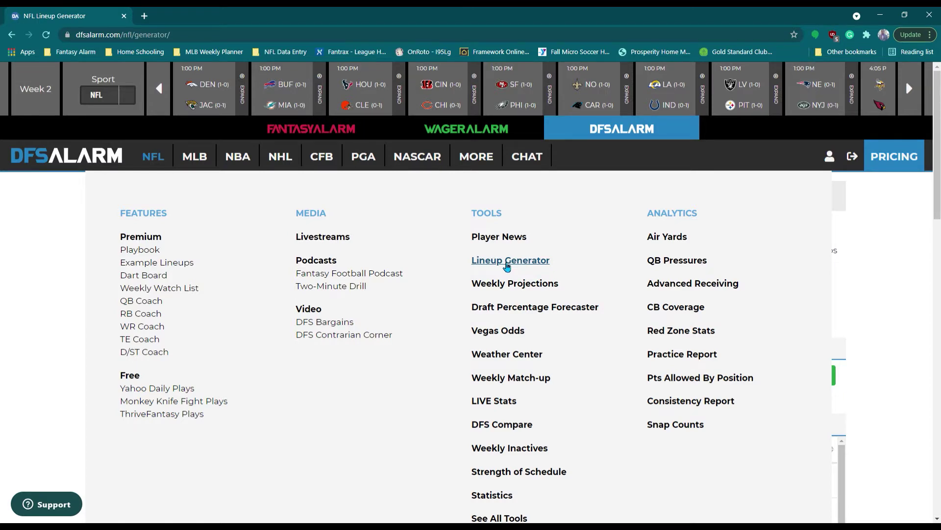
{"action": "scroll", "coordinate": [57, 293], "scroll_direction": "down", "scroll_amount": 3}
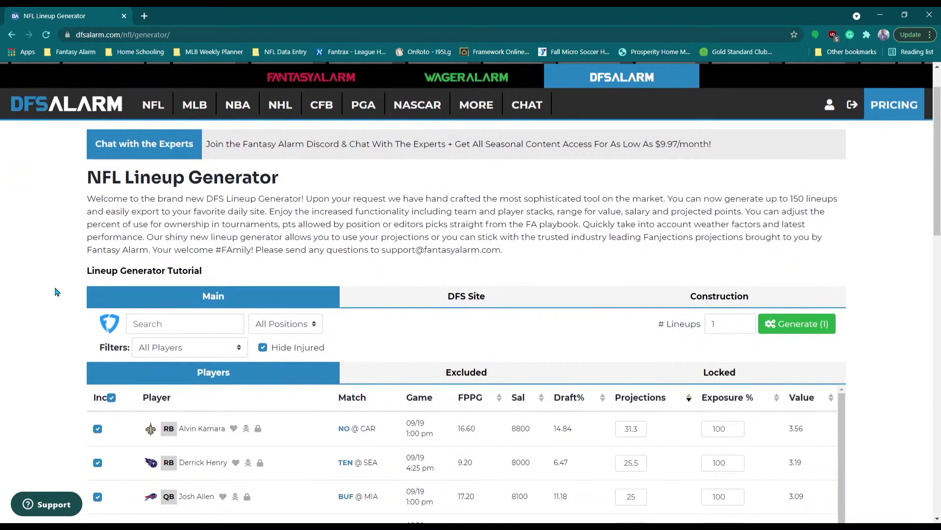
{"action": "scroll", "coordinate": [56, 292], "scroll_direction": "down", "scroll_amount": 2}
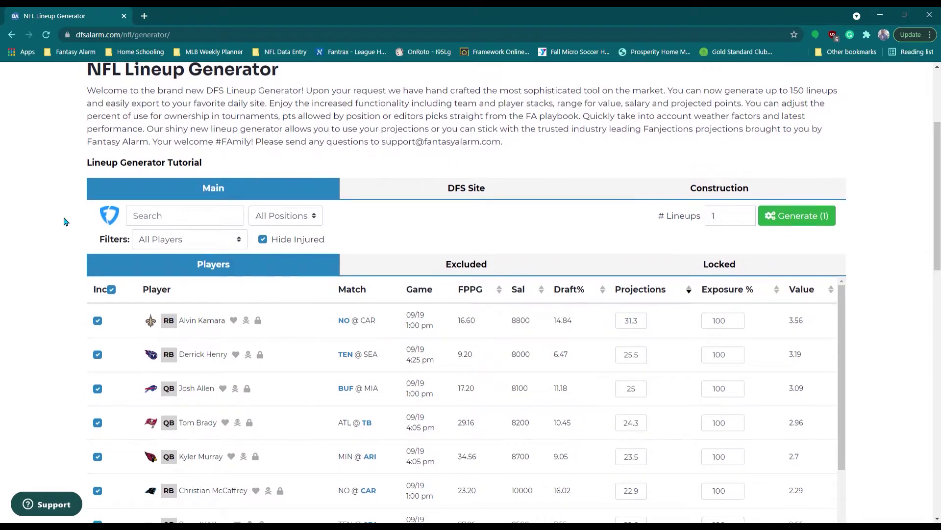
{"action": "scroll", "coordinate": [68, 222], "scroll_direction": "down", "scroll_amount": 5}
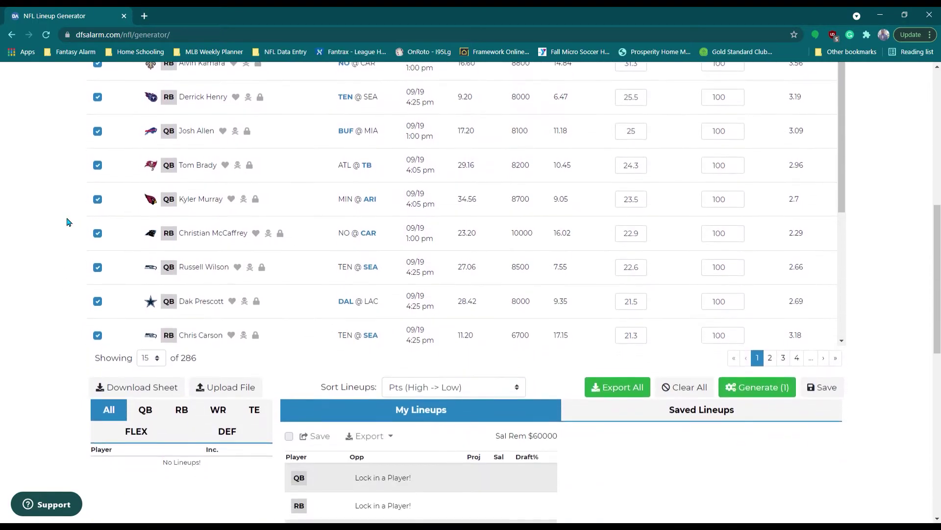
{"action": "scroll", "coordinate": [69, 222], "scroll_direction": "up", "scroll_amount": 4}
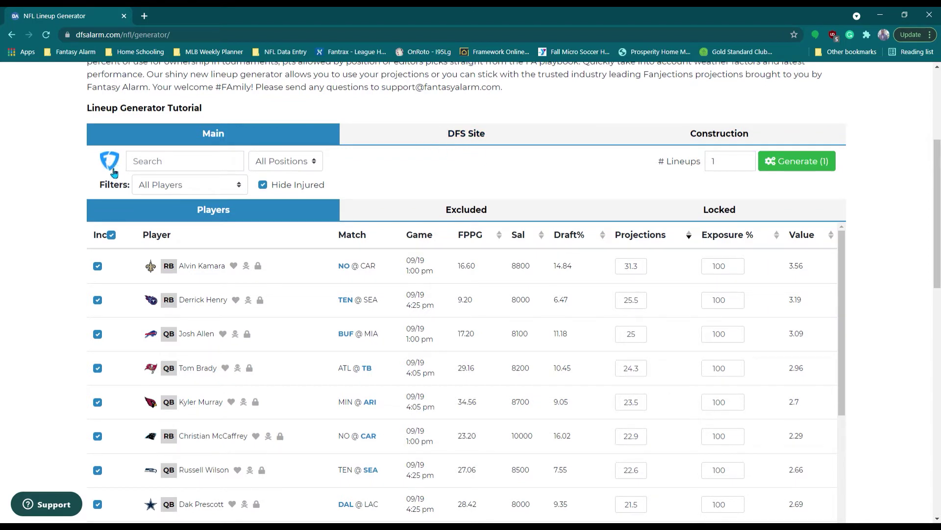
{"action": "left_click", "coordinate": [443, 134]}
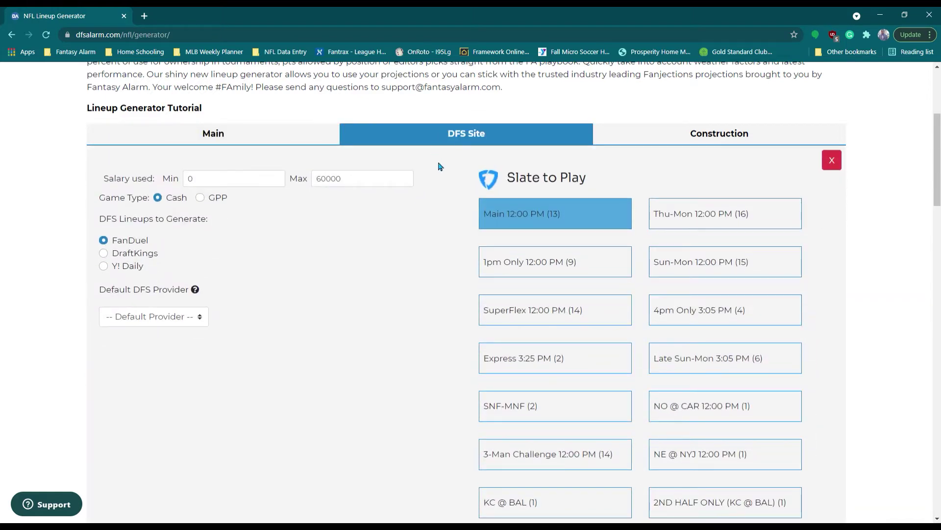
{"action": "scroll", "coordinate": [227, 252], "scroll_direction": "down", "scroll_amount": 4}
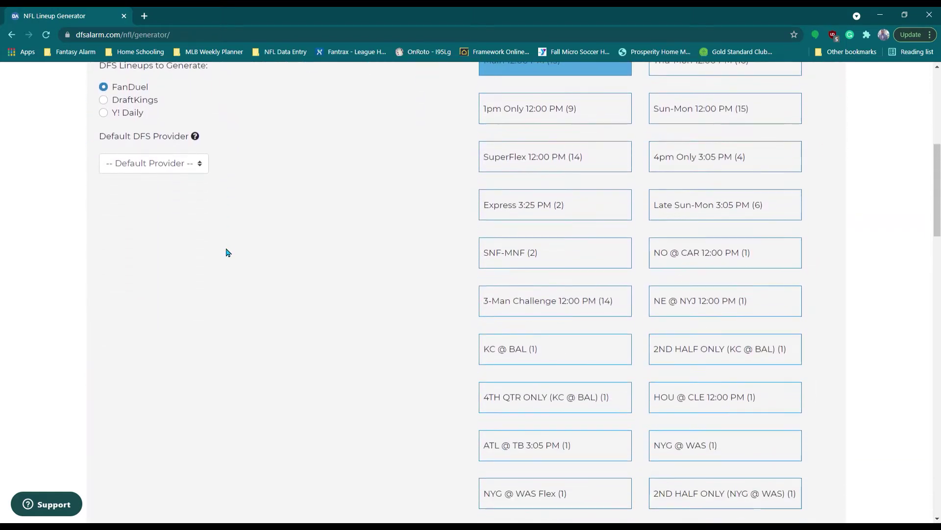
{"action": "scroll", "coordinate": [227, 253], "scroll_direction": "down", "scroll_amount": 6}
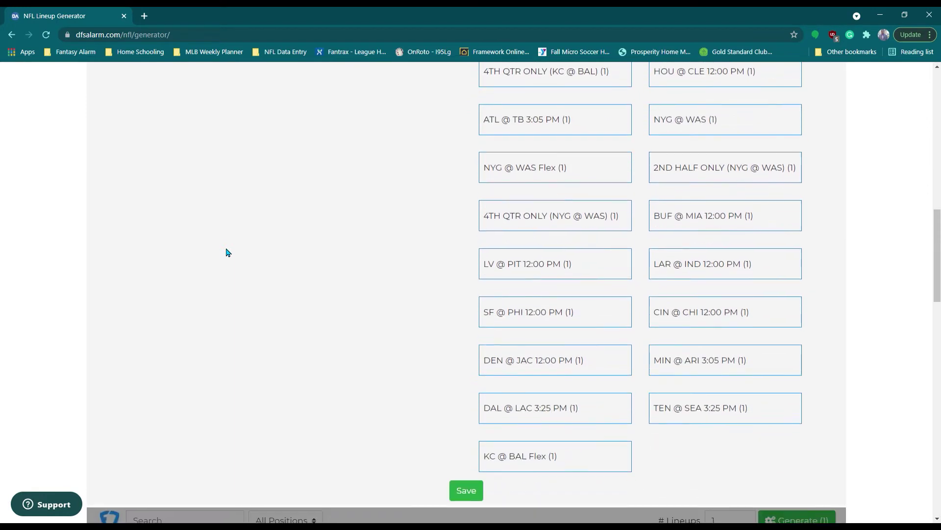
{"action": "scroll", "coordinate": [227, 253], "scroll_direction": "up", "scroll_amount": 5}
{"action": "scroll", "coordinate": [227, 252], "scroll_direction": "up", "scroll_amount": 5}
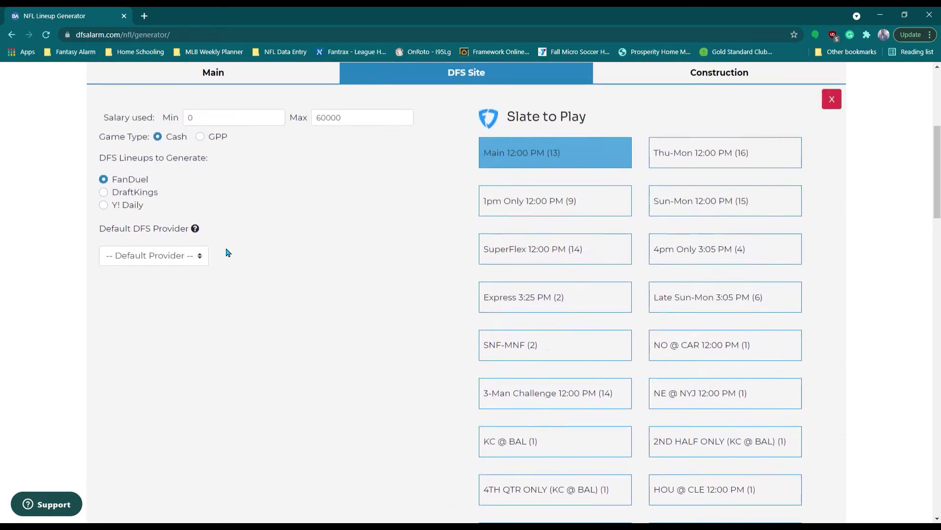
Step: Preview the DraftKings and Y! Daily slates, switch back to FanDuel, and close the DFS site settings without saving
{"action": "left_click", "coordinate": [133, 200]}
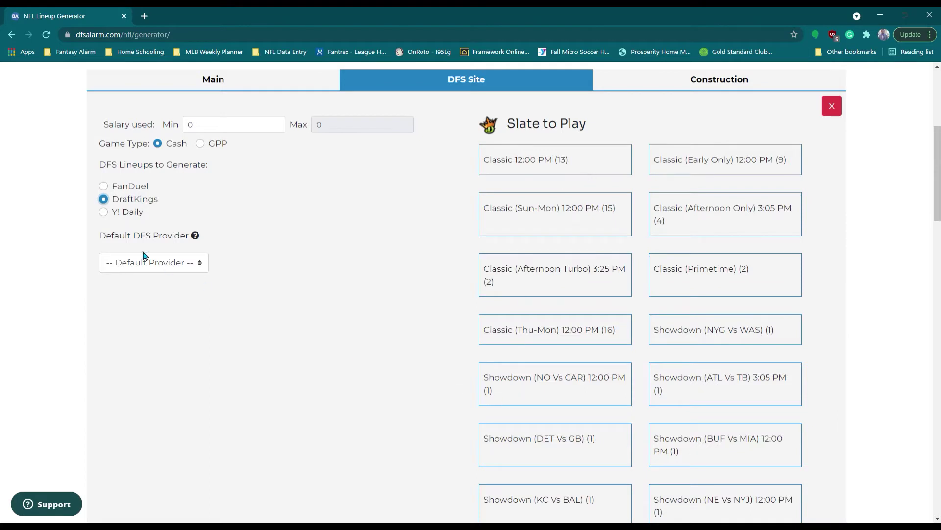
{"action": "left_click", "coordinate": [118, 216]}
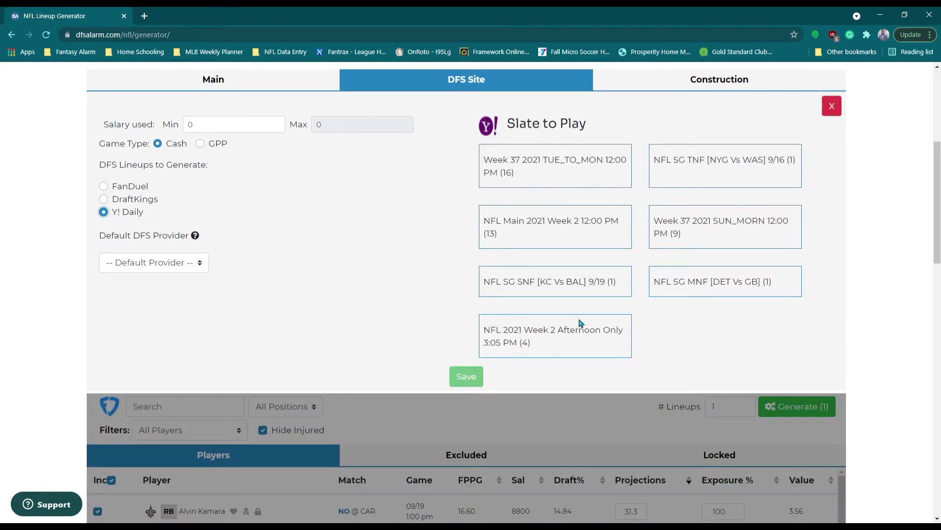
{"action": "left_click", "coordinate": [121, 187]}
{"action": "left_click", "coordinate": [126, 267]}
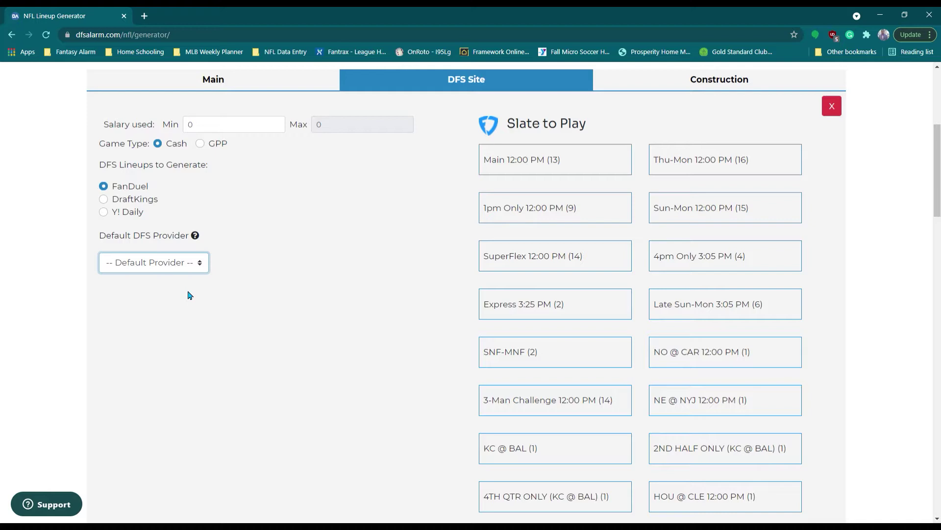
{"action": "left_click", "coordinate": [261, 284]}
{"action": "scroll", "coordinate": [296, 288], "scroll_direction": "up", "scroll_amount": 2}
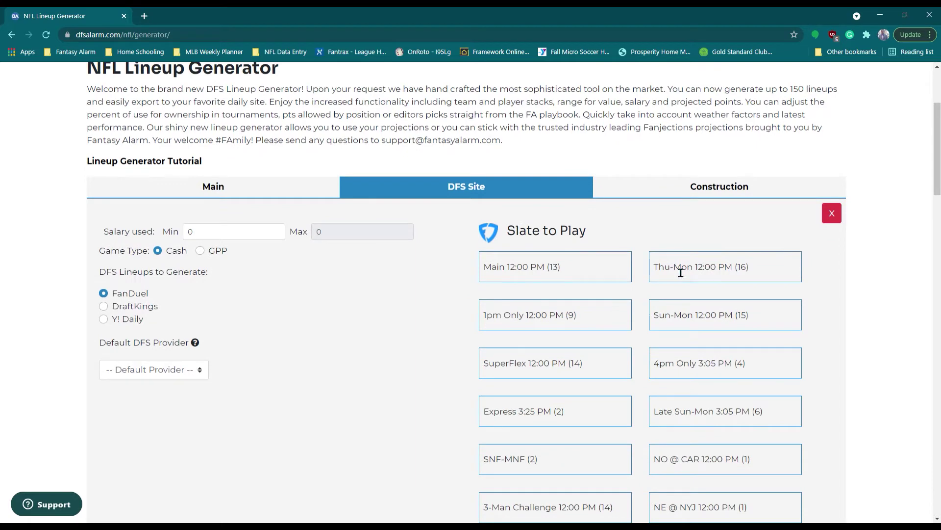
{"action": "left_click", "coordinate": [832, 213]}
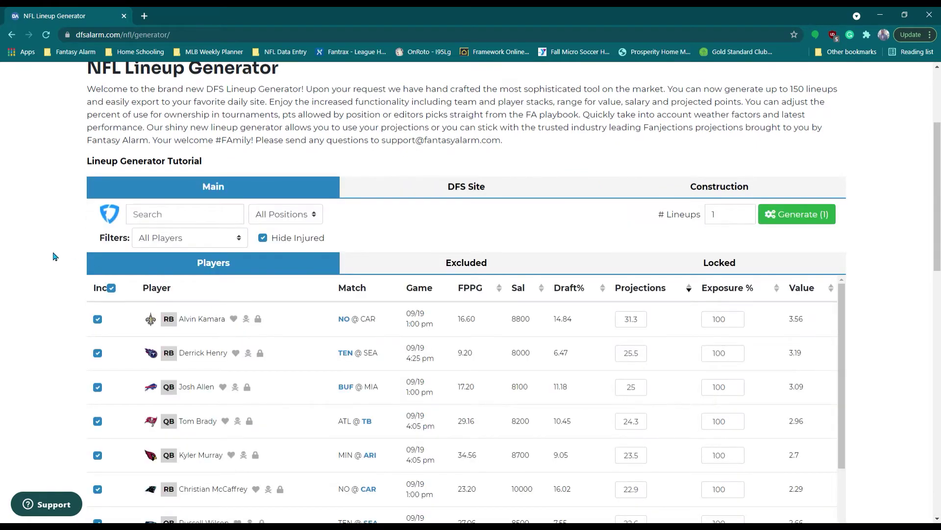
Step: Filter the player list by RB and by WR, and restore it to all positions
{"action": "scroll", "coordinate": [55, 256], "scroll_direction": "down", "scroll_amount": 2}
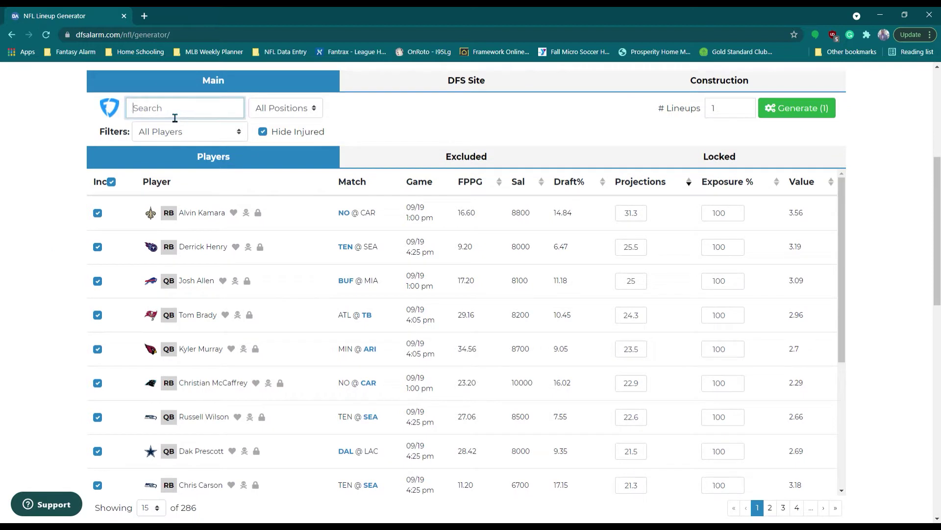
{"action": "left_click", "coordinate": [304, 107]}
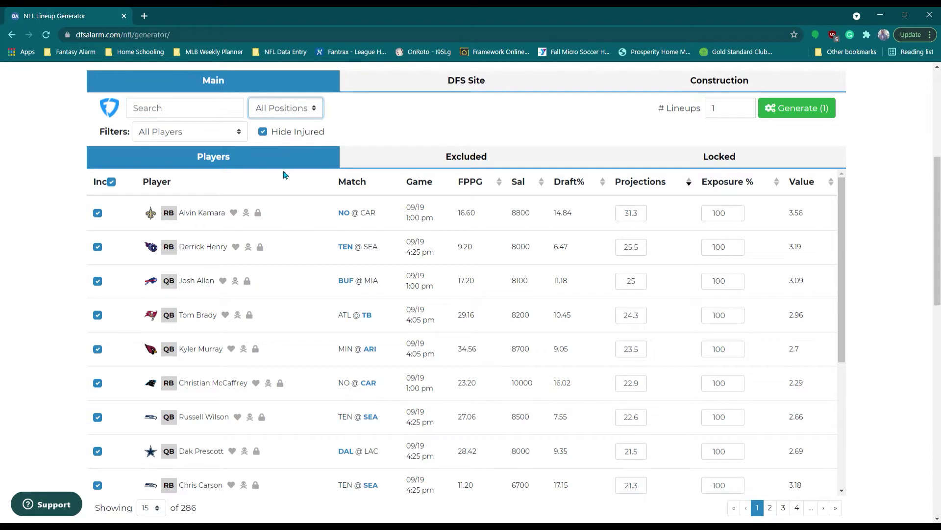
{"action": "key", "text": "r"}
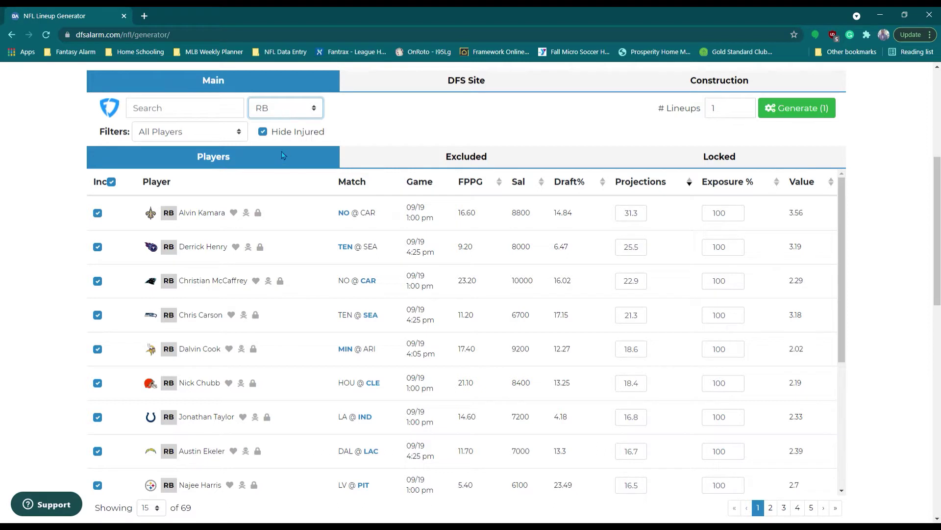
{"action": "key", "text": "w"}
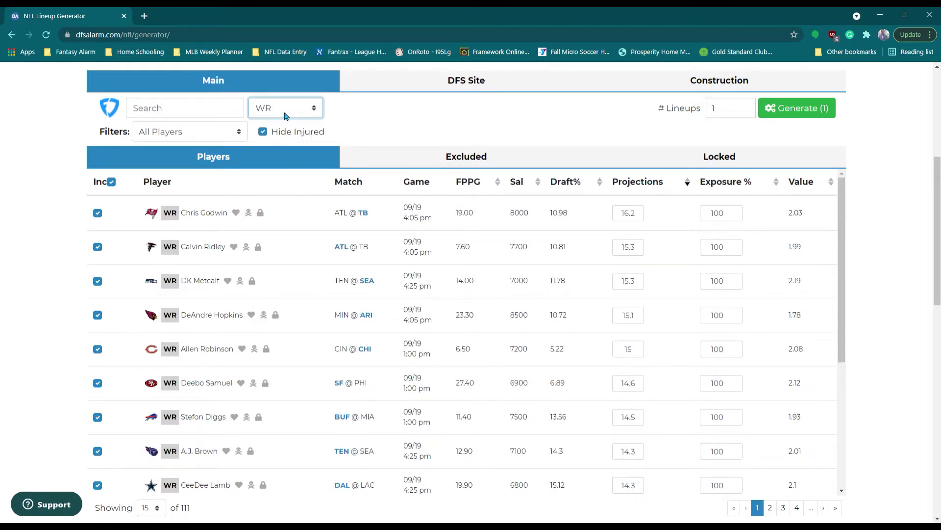
{"action": "key", "text": "a"}
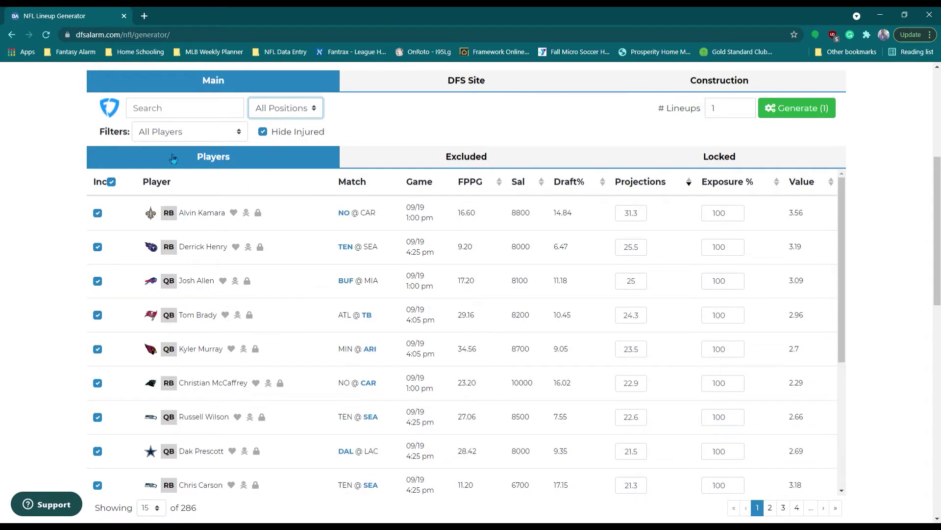
{"action": "left_click", "coordinate": [173, 133]}
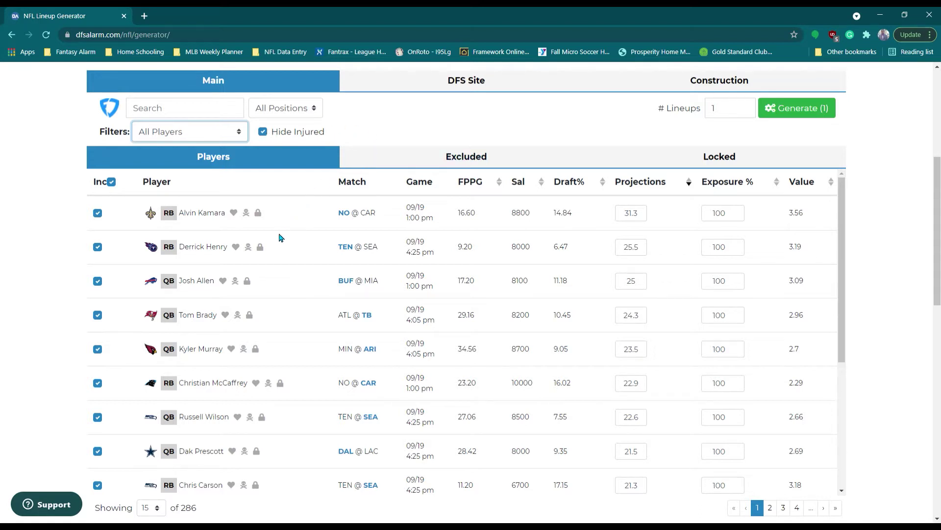
Step: Set the maximum salary used to 58000 in the DFS site settings and save them
{"action": "scroll", "coordinate": [282, 292], "scroll_direction": "up", "scroll_amount": 1}
{"action": "scroll", "coordinate": [283, 291], "scroll_direction": "up", "scroll_amount": 2}
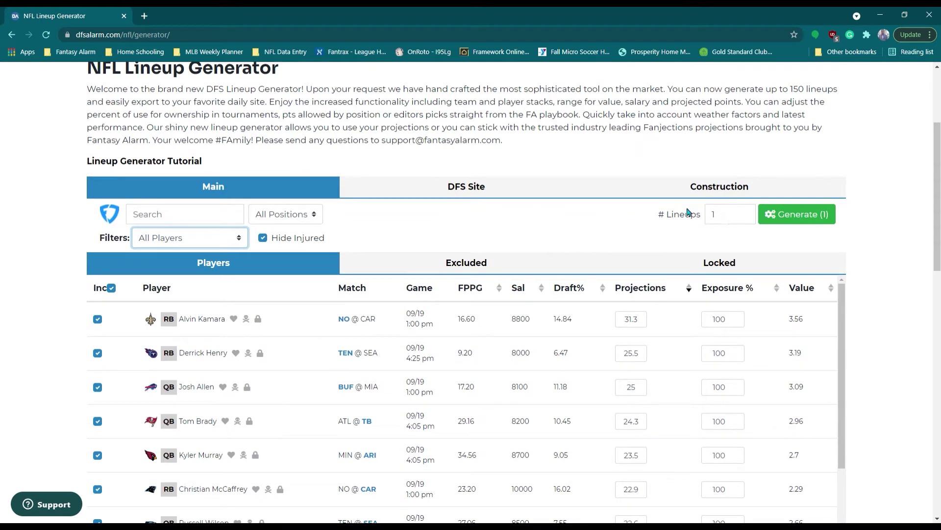
{"action": "left_click", "coordinate": [464, 197]}
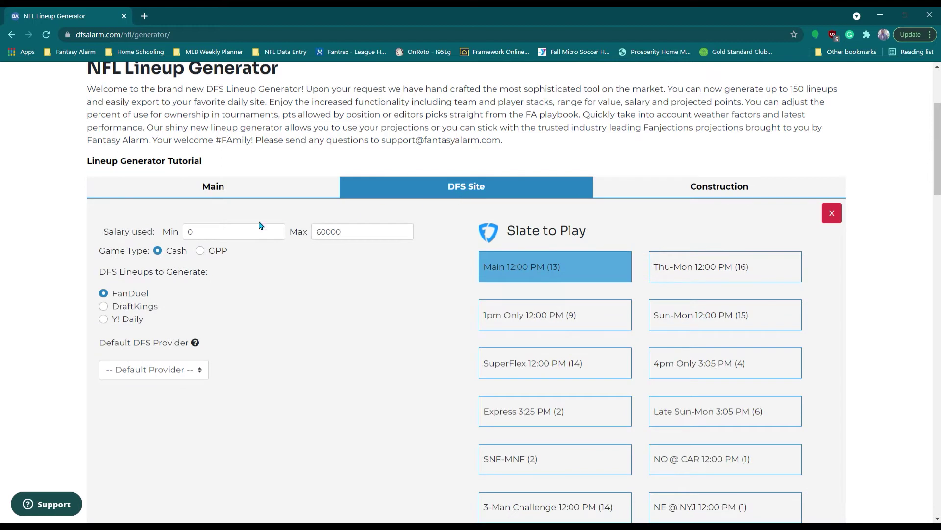
{"action": "double_click", "coordinate": [359, 240]}
{"action": "left_click", "coordinate": [312, 300]}
{"action": "left_click_drag", "start_coordinate": [351, 238], "coordinate": [302, 244]}
{"action": "type", "text": "58"}
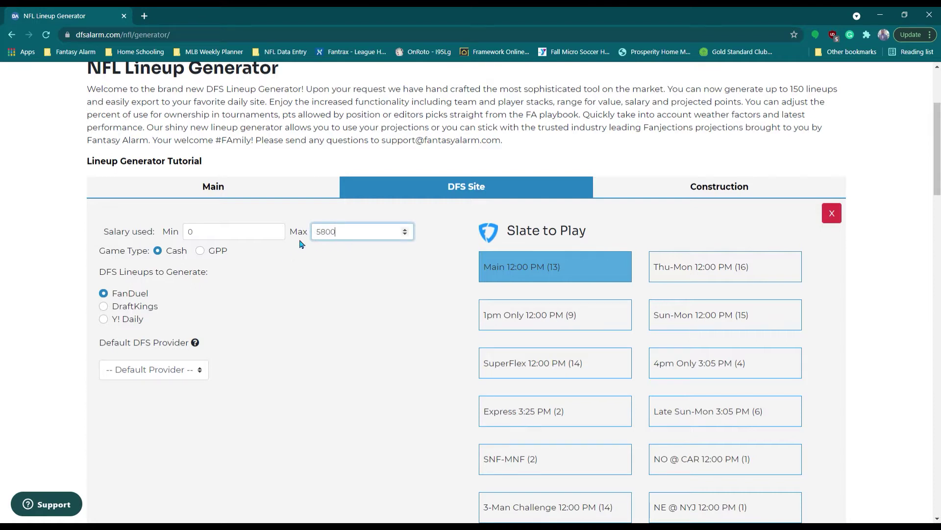
{"action": "left_click", "coordinate": [329, 284]}
{"action": "scroll", "coordinate": [433, 377], "scroll_direction": "down", "scroll_amount": 10}
{"action": "scroll", "coordinate": [441, 407], "scroll_direction": "down", "scroll_amount": 2}
{"action": "left_click", "coordinate": [466, 431]}
{"action": "scroll", "coordinate": [511, 297], "scroll_direction": "up", "scroll_amount": 15}
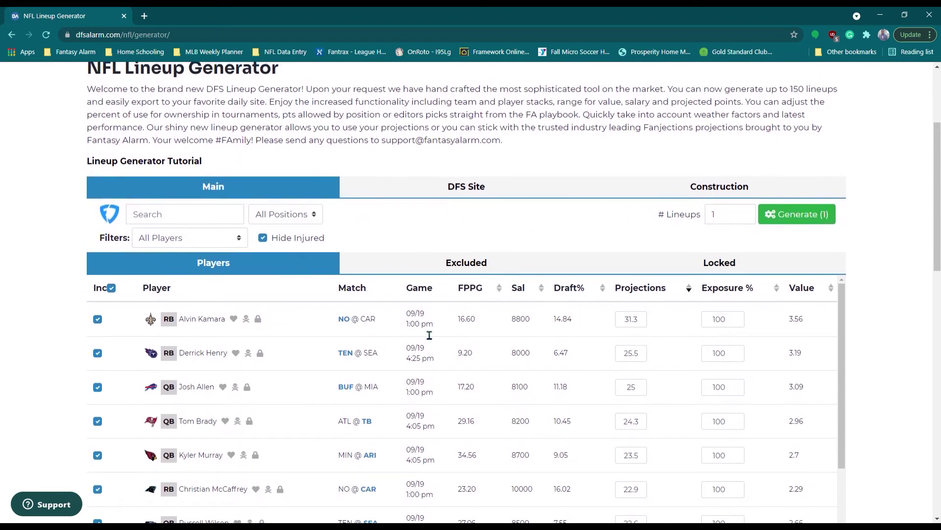
Step: Override Alvin Kamara's projection with 35, and reset it to the default projection
{"action": "scroll", "coordinate": [51, 243], "scroll_direction": "down", "scroll_amount": 3}
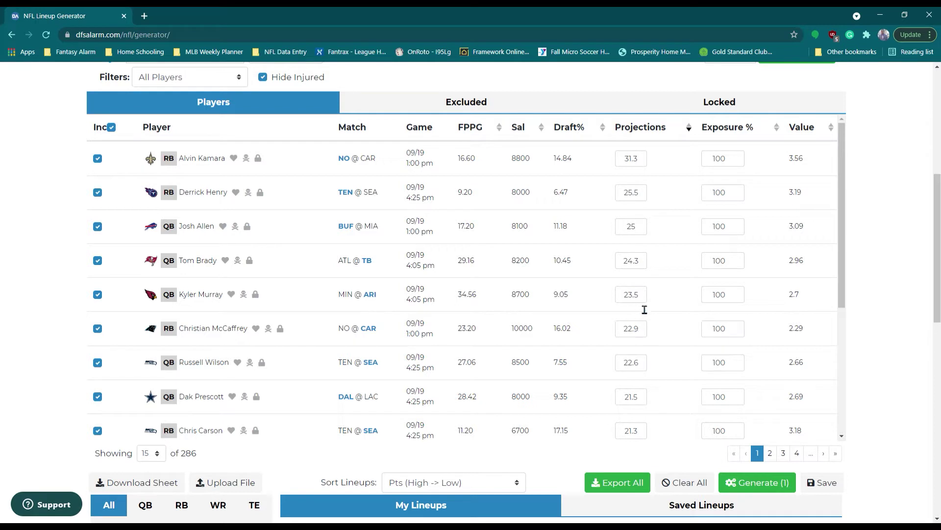
{"action": "left_click_drag", "start_coordinate": [647, 162], "coordinate": [610, 166]}
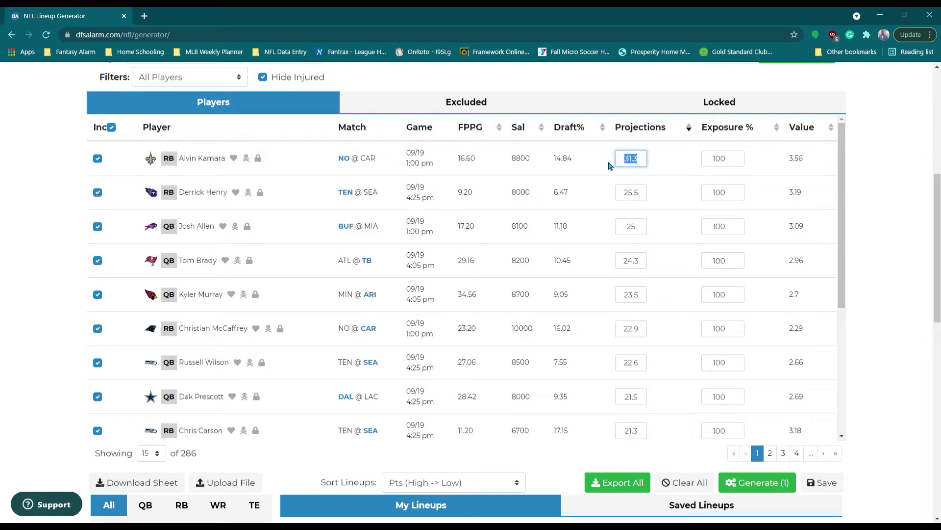
{"action": "type", "text": "35"}
{"action": "left_click", "coordinate": [872, 209]}
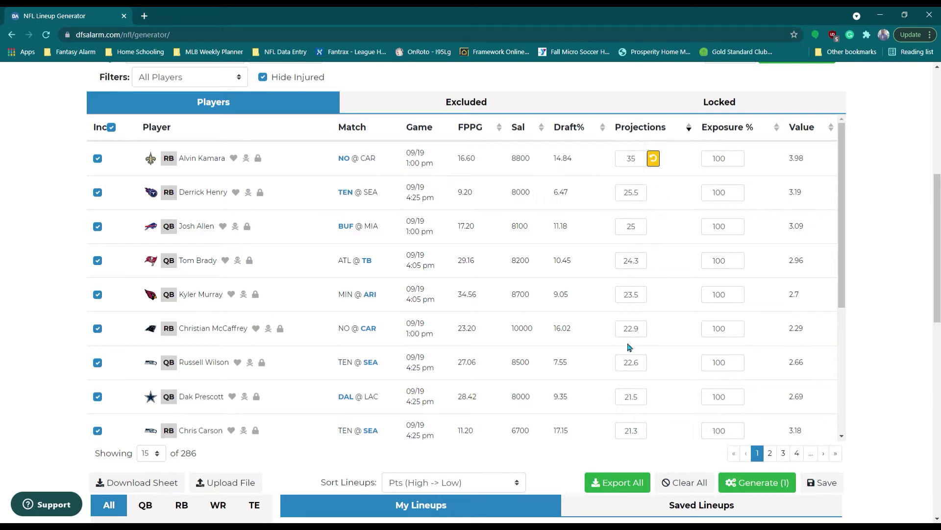
{"action": "left_click", "coordinate": [657, 163]}
{"action": "scroll", "coordinate": [812, 163], "scroll_direction": "up", "scroll_amount": 1}
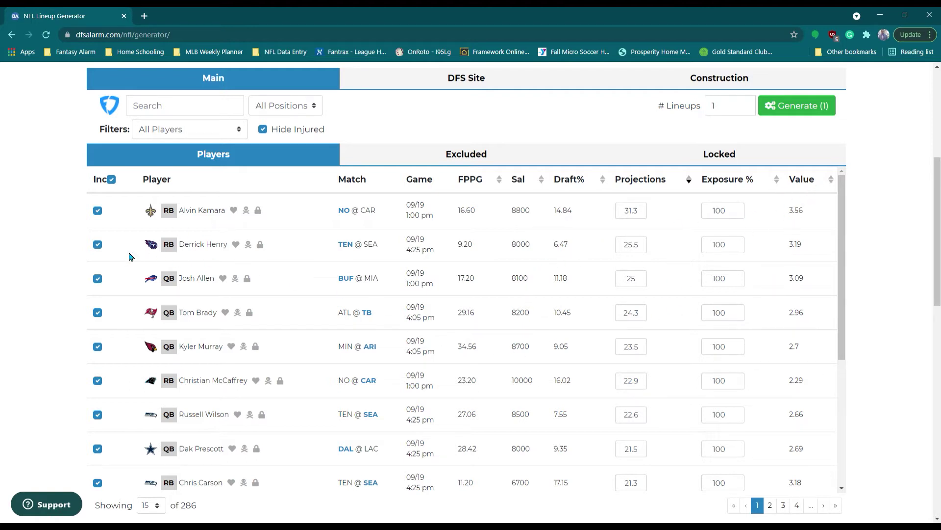
Step: Examine the generate, save and export options and the My Lineups roster slots below the player table
{"action": "scroll", "coordinate": [56, 270], "scroll_direction": "down", "scroll_amount": 5}
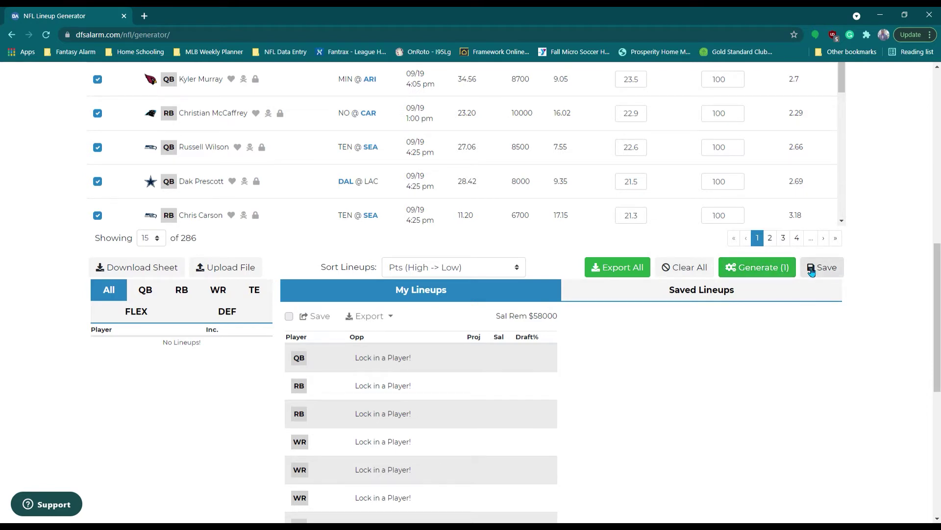
{"action": "scroll", "coordinate": [891, 253], "scroll_direction": "up", "scroll_amount": 5}
{"action": "scroll", "coordinate": [891, 253], "scroll_direction": "up", "scroll_amount": 5}
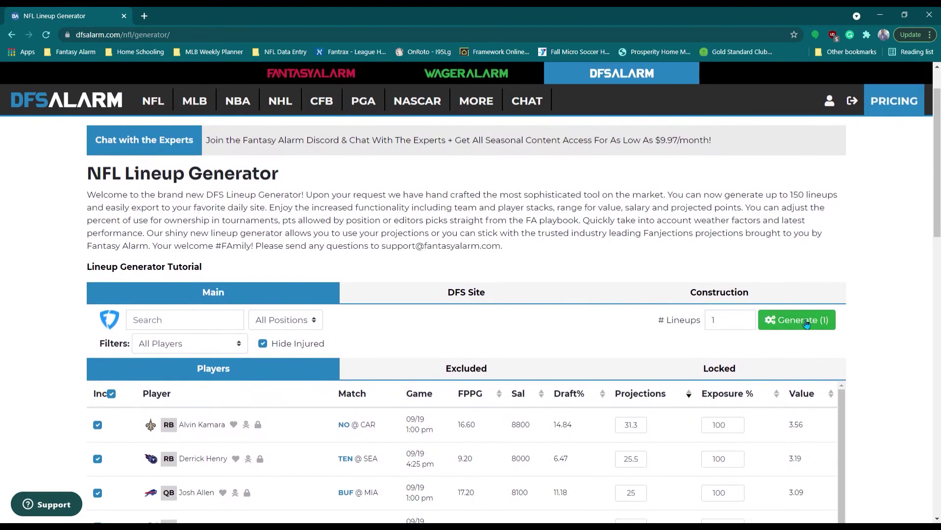
{"action": "scroll", "coordinate": [875, 323], "scroll_direction": "down", "scroll_amount": 2}
{"action": "scroll", "coordinate": [874, 323], "scroll_direction": "down", "scroll_amount": 5}
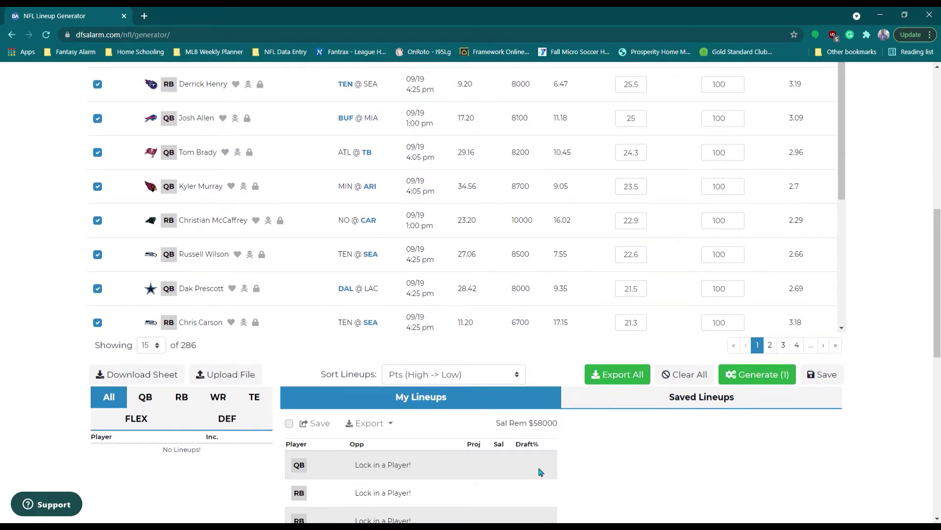
{"action": "scroll", "coordinate": [632, 431], "scroll_direction": "down", "scroll_amount": 5}
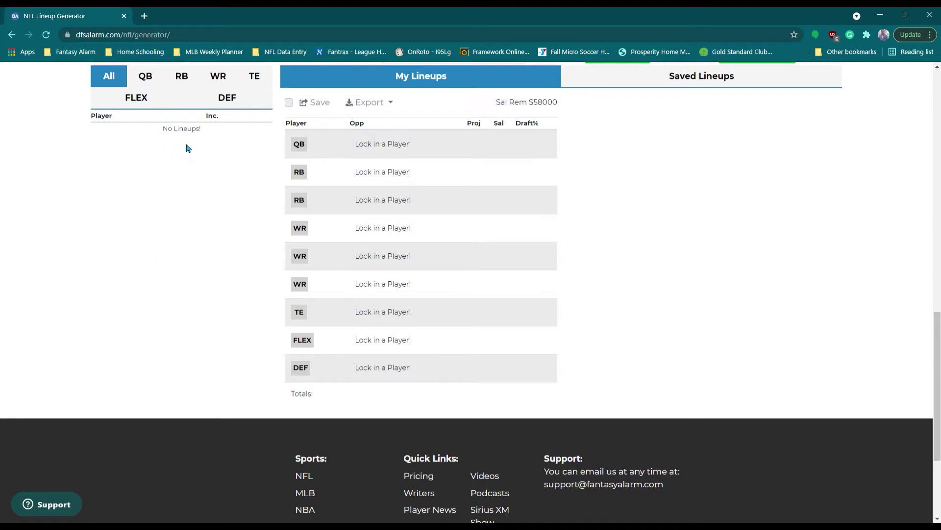
{"action": "scroll", "coordinate": [186, 147], "scroll_direction": "up", "scroll_amount": 1}
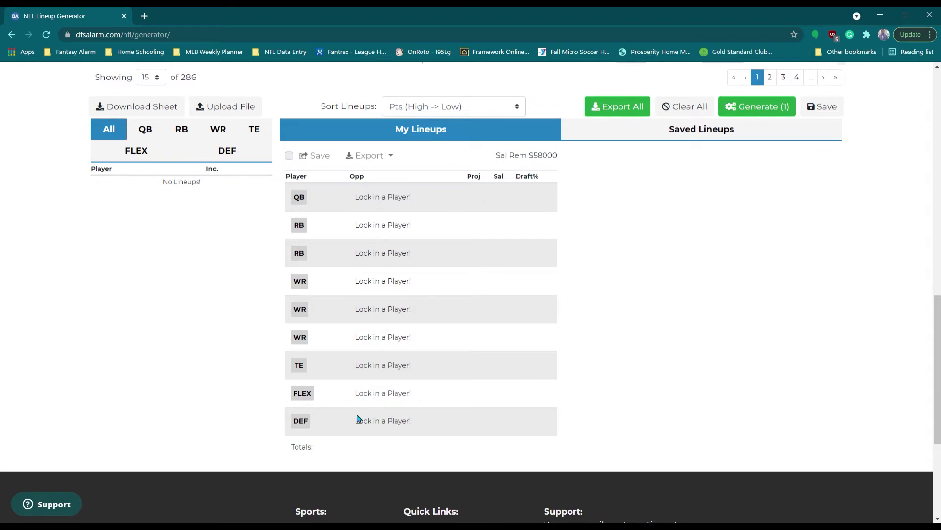
Step: Show the list of excluded players
{"action": "scroll", "coordinate": [621, 274], "scroll_direction": "up", "scroll_amount": 10}
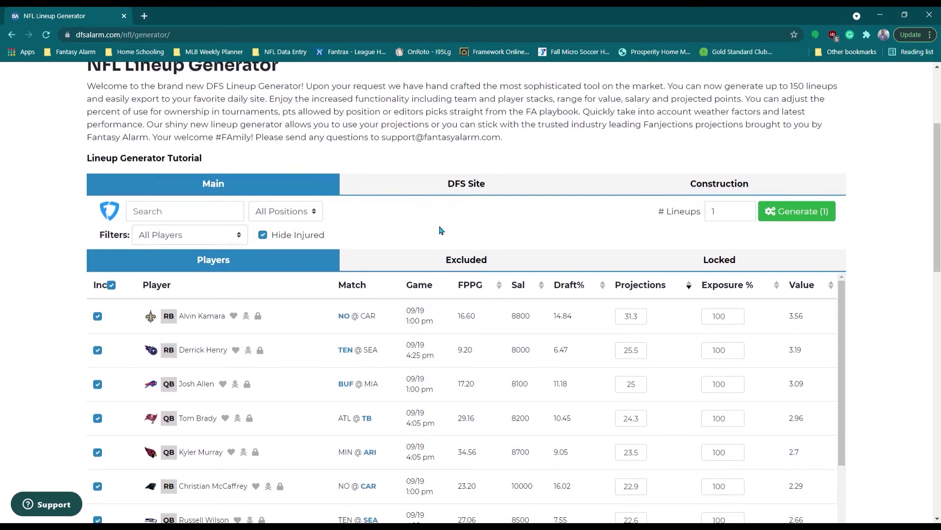
{"action": "scroll", "coordinate": [440, 231], "scroll_direction": "down", "scroll_amount": 2}
{"action": "left_click", "coordinate": [452, 155]}
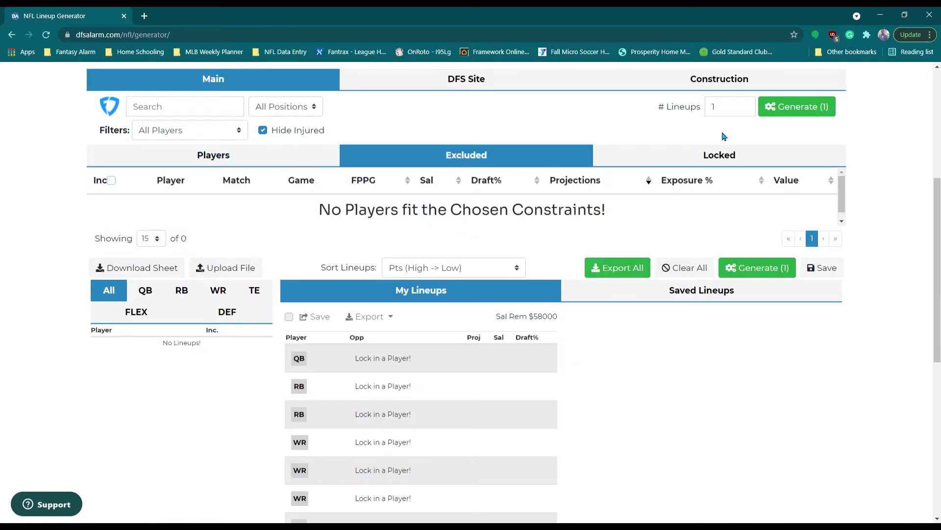
Step: Check the list of locked players, and lock Kyler Murray into 70% of lineups from the full player list
{"action": "left_click", "coordinate": [718, 156]}
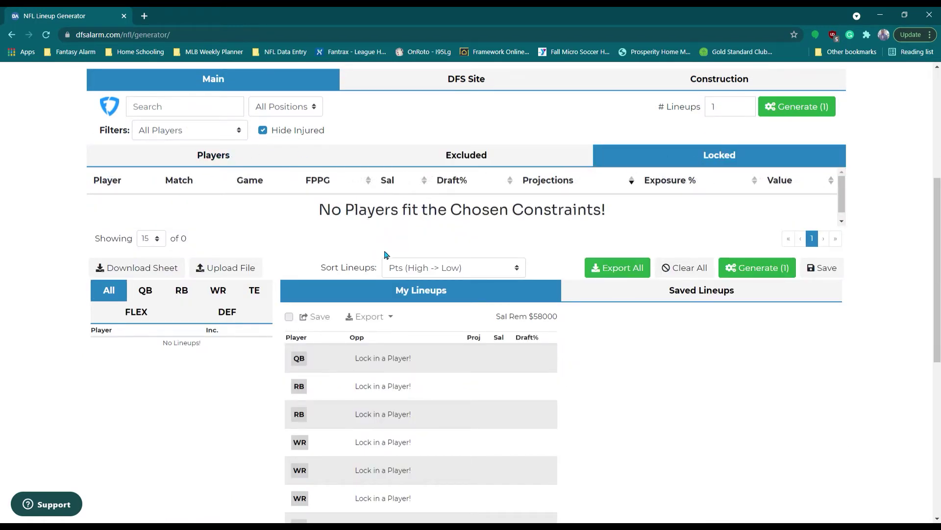
{"action": "left_click", "coordinate": [186, 157]}
{"action": "scroll", "coordinate": [54, 212], "scroll_direction": "down", "scroll_amount": 2}
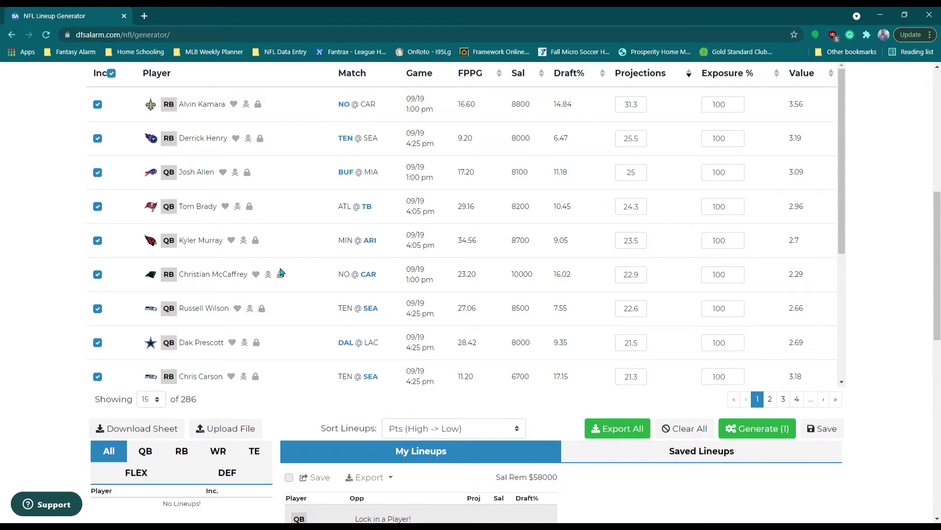
{"action": "left_click", "coordinate": [256, 241]}
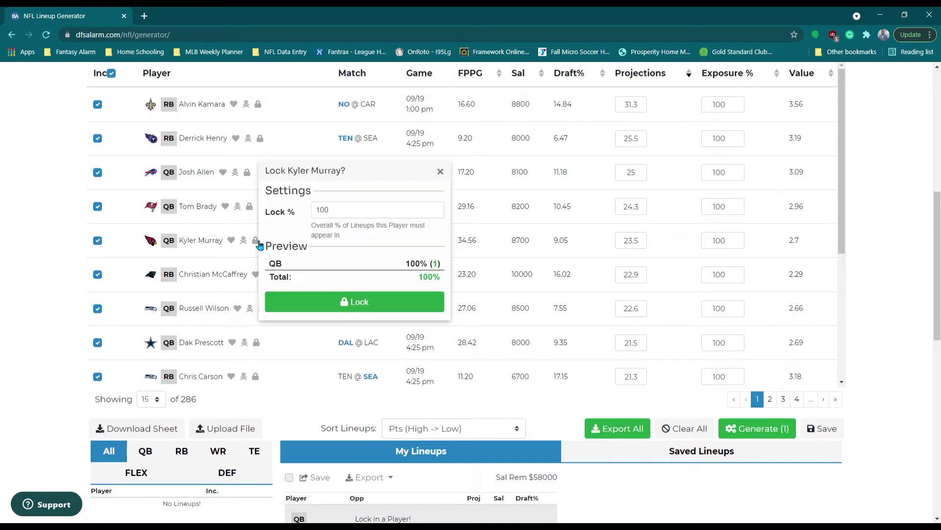
{"action": "left_click_drag", "start_coordinate": [338, 210], "coordinate": [306, 212]}
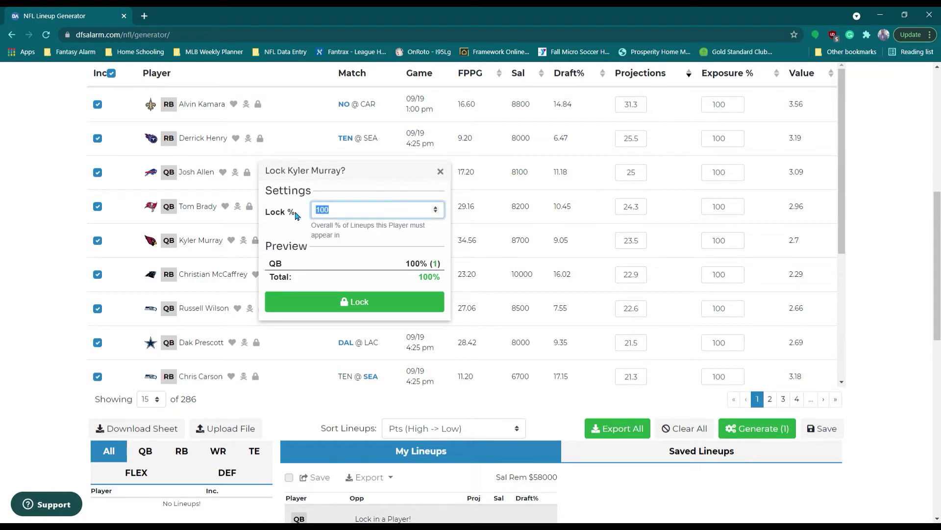
{"action": "type", "text": "70"}
{"action": "left_click", "coordinate": [326, 301]}
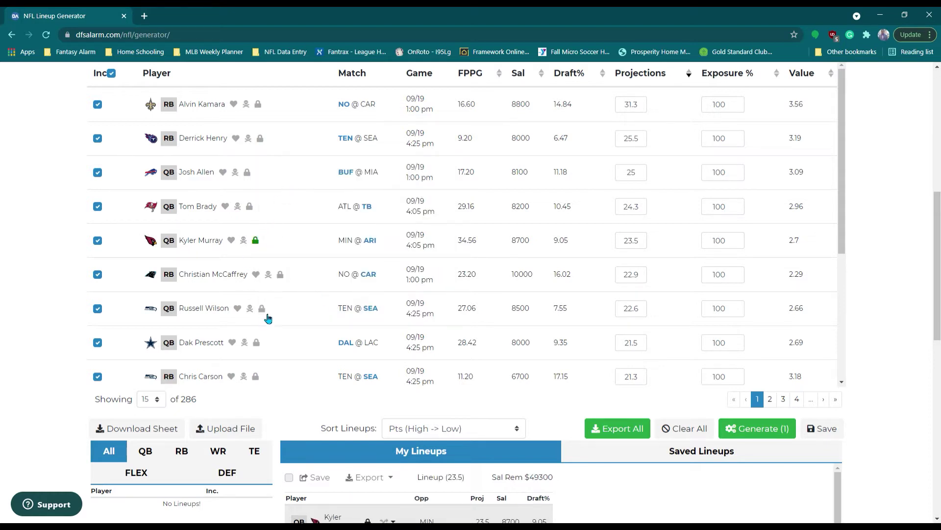
Step: Lock Chris Carson into 60% of lineups, with a position lock of 70% at RB
{"action": "scroll", "coordinate": [264, 277], "scroll_direction": "down", "scroll_amount": 3}
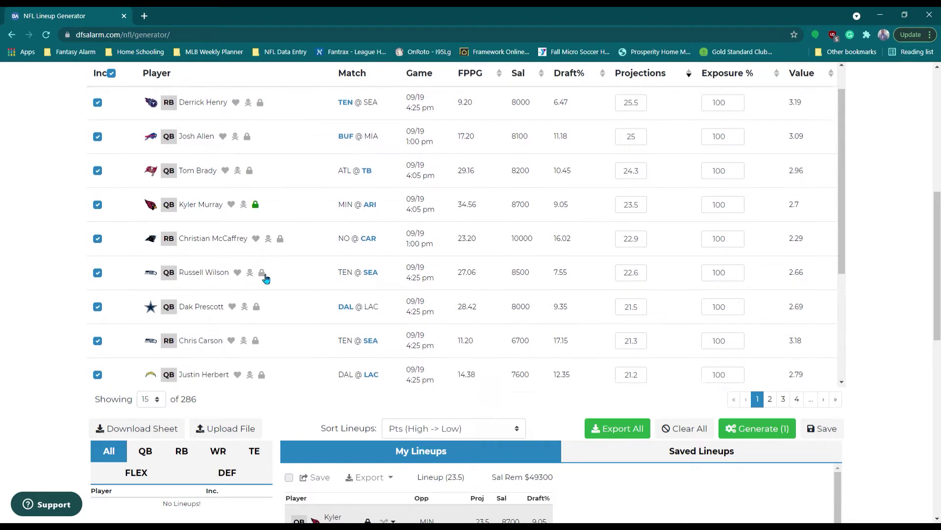
{"action": "scroll", "coordinate": [264, 283], "scroll_direction": "down", "scroll_amount": 1}
{"action": "scroll", "coordinate": [264, 283], "scroll_direction": "up", "scroll_amount": 4}
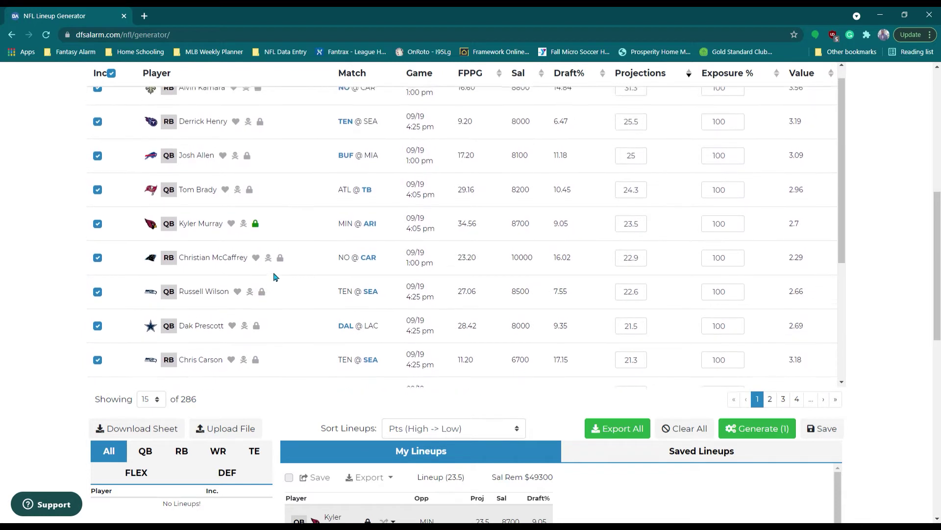
{"action": "scroll", "coordinate": [262, 334], "scroll_direction": "down", "scroll_amount": 2}
{"action": "scroll", "coordinate": [262, 334], "scroll_direction": "down", "scroll_amount": 1}
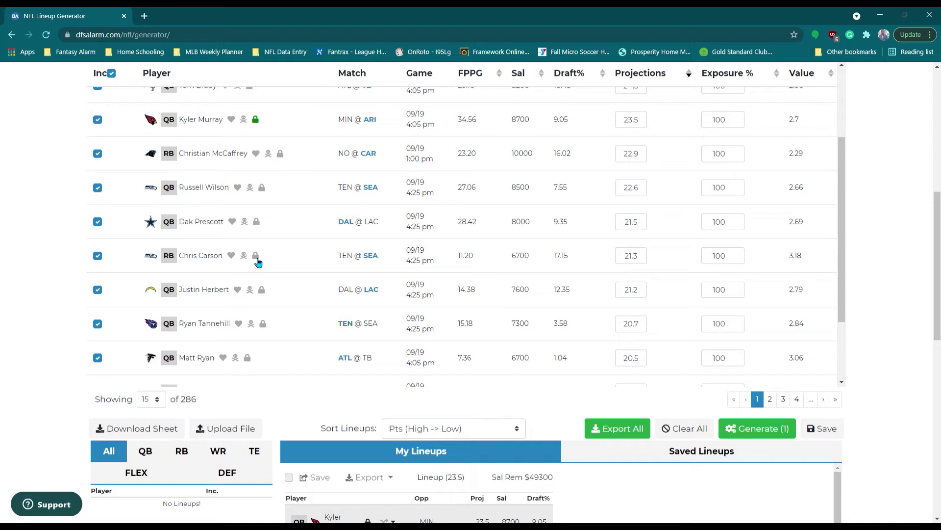
{"action": "left_click", "coordinate": [256, 256]}
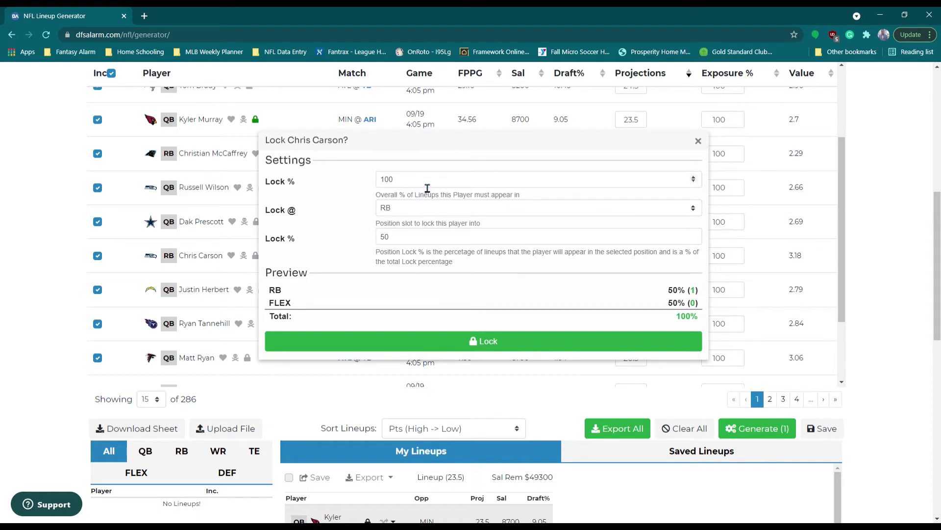
{"action": "left_click_drag", "start_coordinate": [425, 189], "coordinate": [359, 194]}
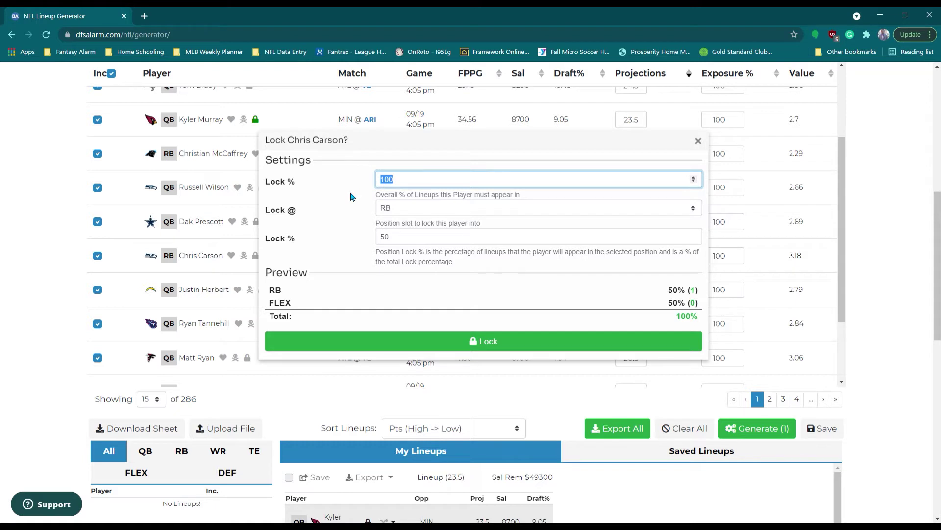
{"action": "type", "text": "60"}
{"action": "double_click", "coordinate": [414, 243]}
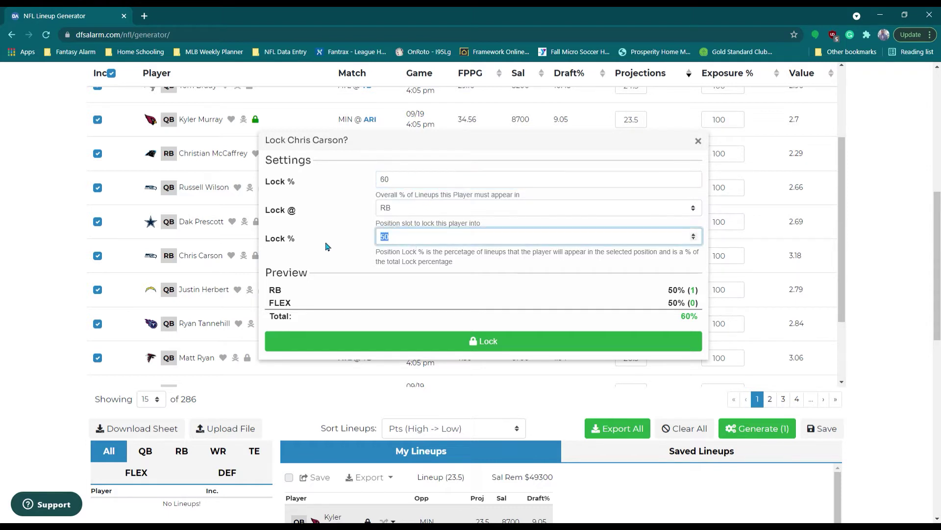
{"action": "type", "text": "70"}
{"action": "left_click", "coordinate": [470, 339]}
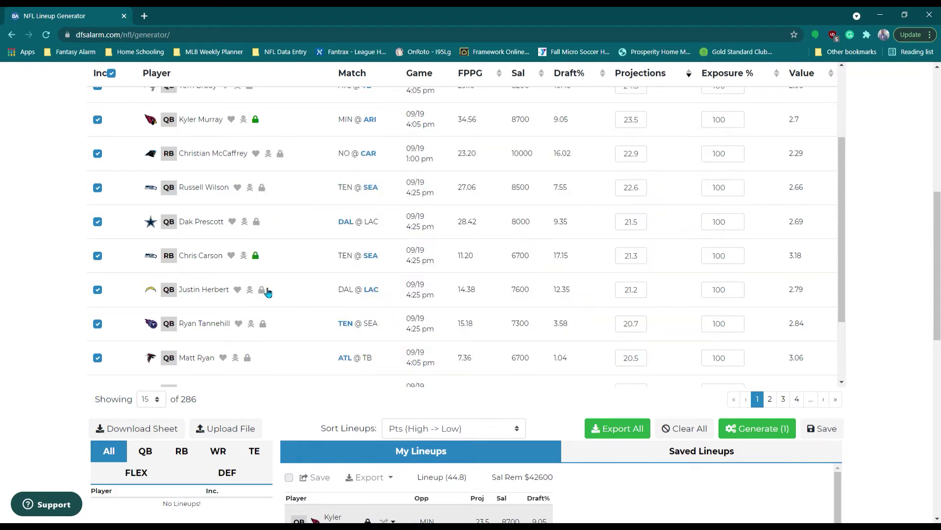
Step: Review the list of locked players, return to the full player list and set the number of lineups to 10
{"action": "scroll", "coordinate": [10, 279], "scroll_direction": "up", "scroll_amount": 5}
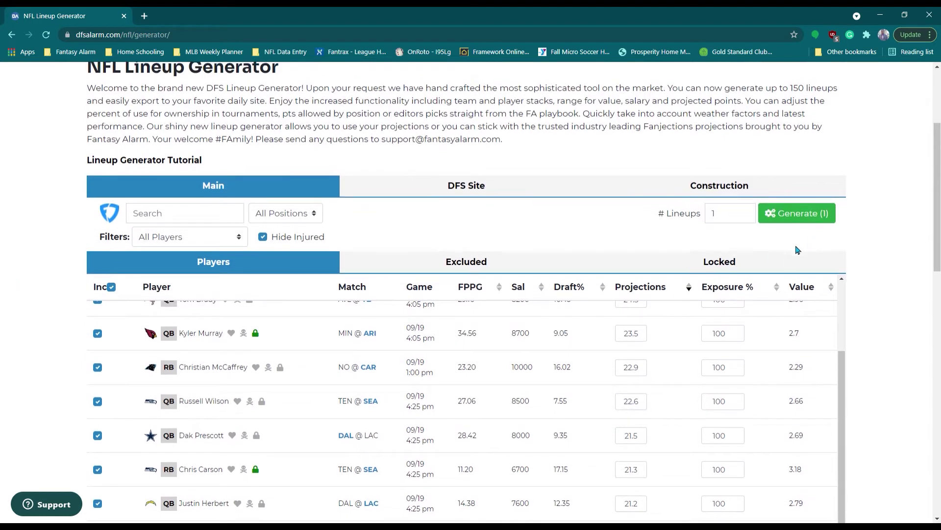
{"action": "left_click", "coordinate": [744, 265]}
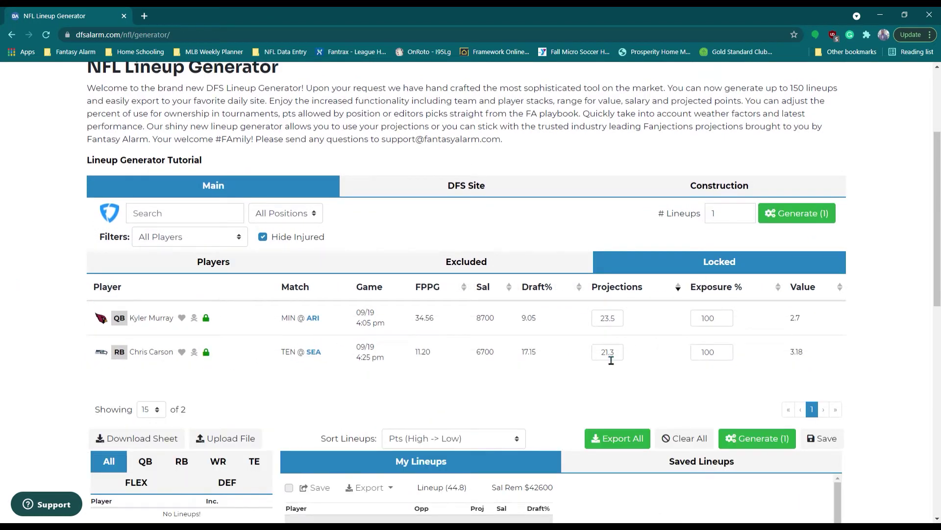
{"action": "left_click", "coordinate": [226, 270]}
{"action": "left_click_drag", "start_coordinate": [733, 220], "coordinate": [696, 223]}
{"action": "type", "text": "10"}
{"action": "left_click", "coordinate": [526, 225]}
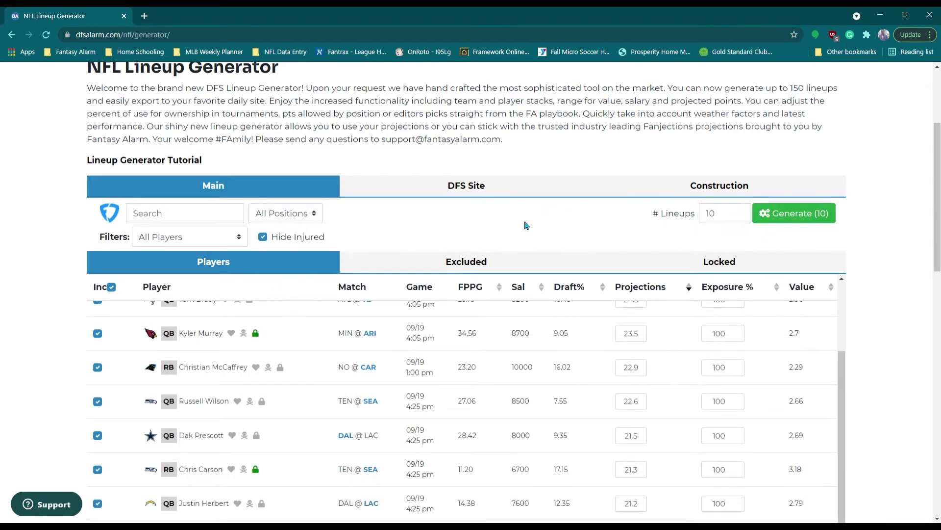
Step: Update Kyler Murray's lock with 70% kept, and set Chris Carson's RB position lock percentage to 65
{"action": "left_click", "coordinate": [257, 334]}
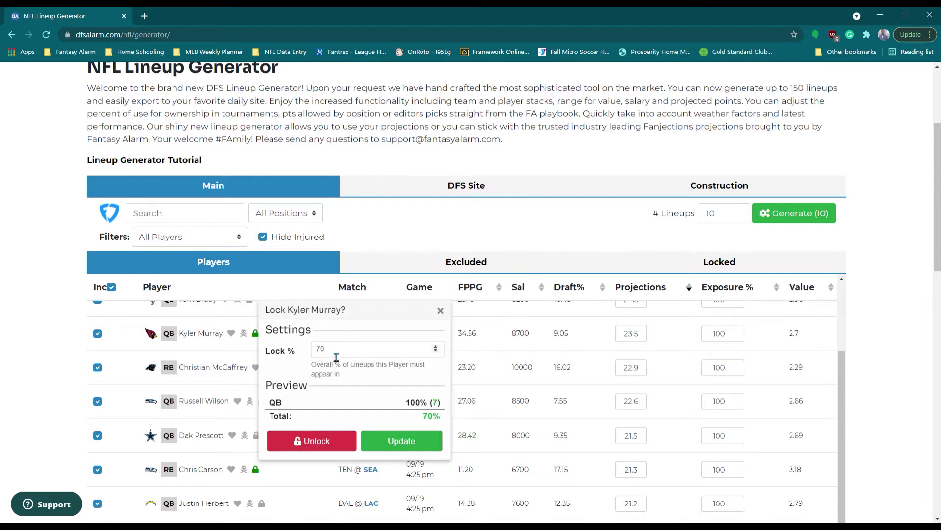
{"action": "left_click", "coordinate": [400, 447]}
{"action": "scroll", "coordinate": [205, 395], "scroll_direction": "down", "scroll_amount": 2}
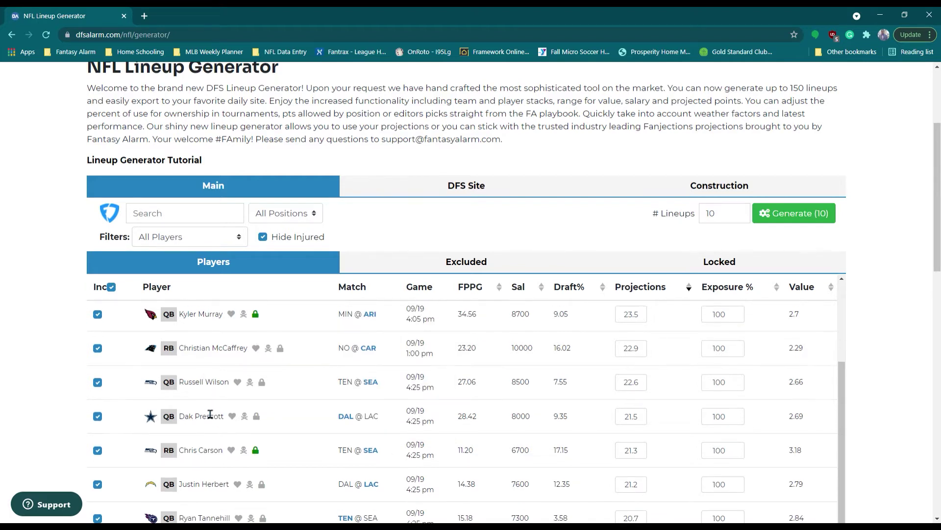
{"action": "left_click", "coordinate": [256, 416]}
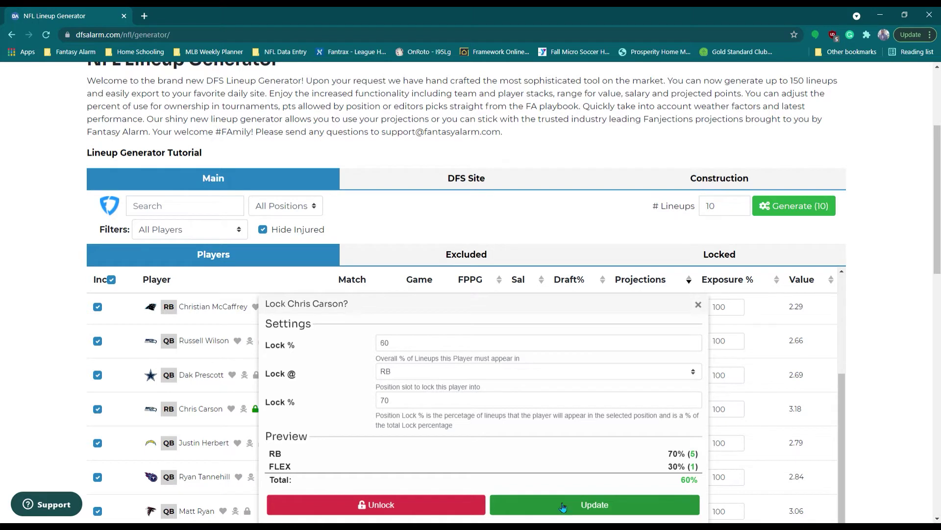
{"action": "double_click", "coordinate": [399, 407]}
{"action": "type", "text": "65"}
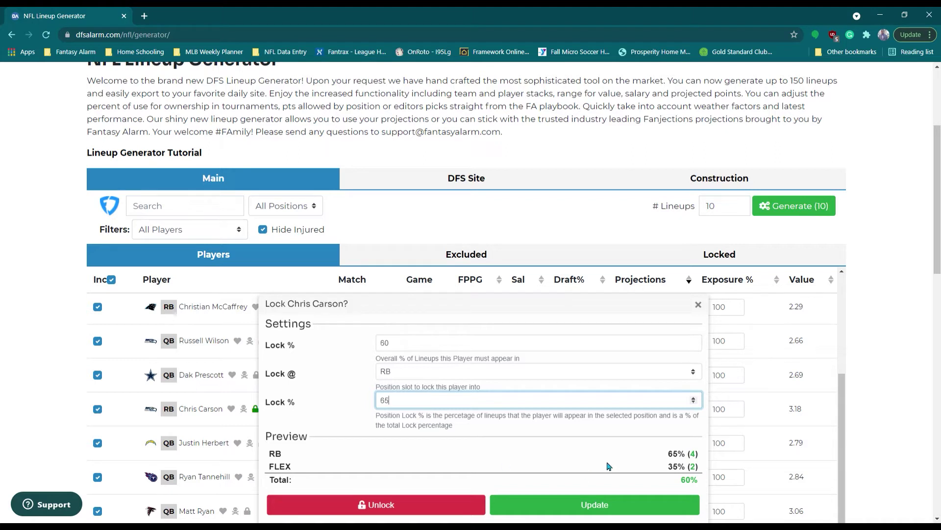
{"action": "left_click", "coordinate": [611, 512]}
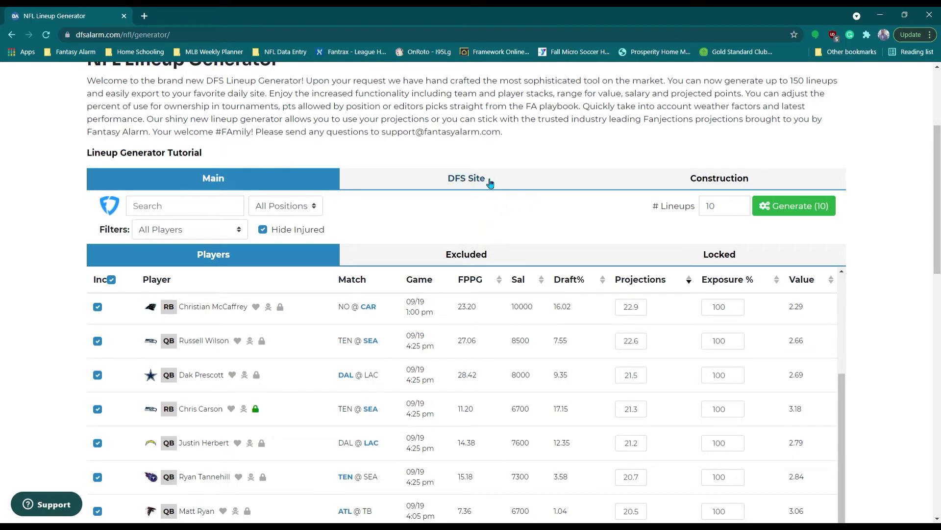
Step: Hide the New York Jets in the team preferences of the lineup construction settings
{"action": "left_click", "coordinate": [718, 183]}
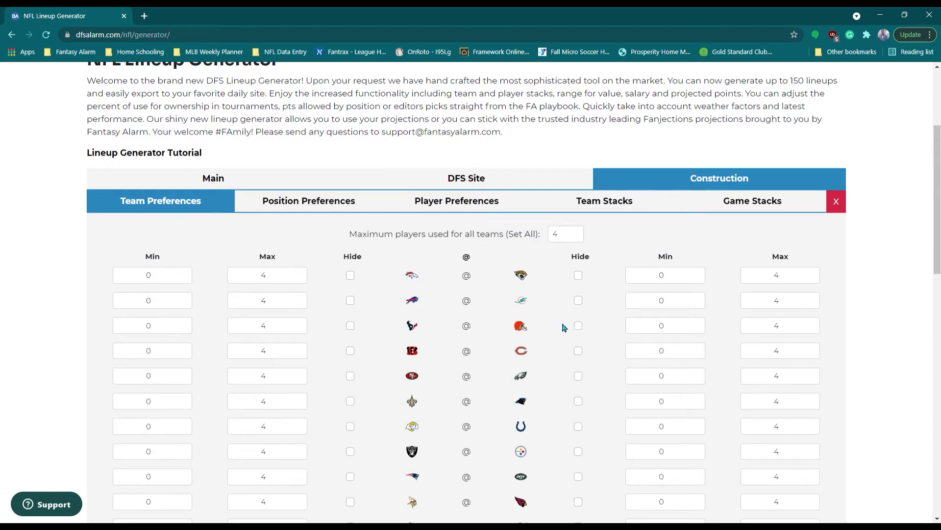
{"action": "scroll", "coordinate": [541, 338], "scroll_direction": "down", "scroll_amount": 5}
{"action": "scroll", "coordinate": [541, 337], "scroll_direction": "up", "scroll_amount": 4}
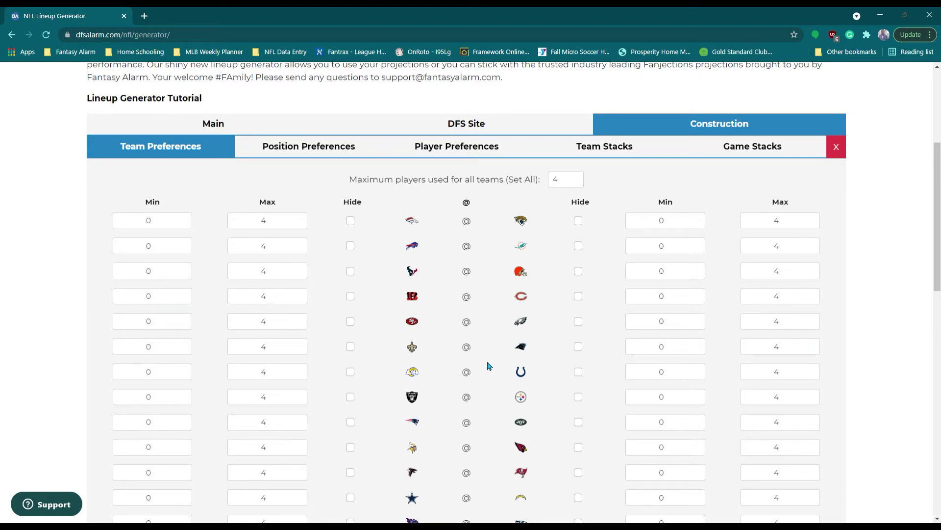
{"action": "scroll", "coordinate": [488, 365], "scroll_direction": "down", "scroll_amount": 4}
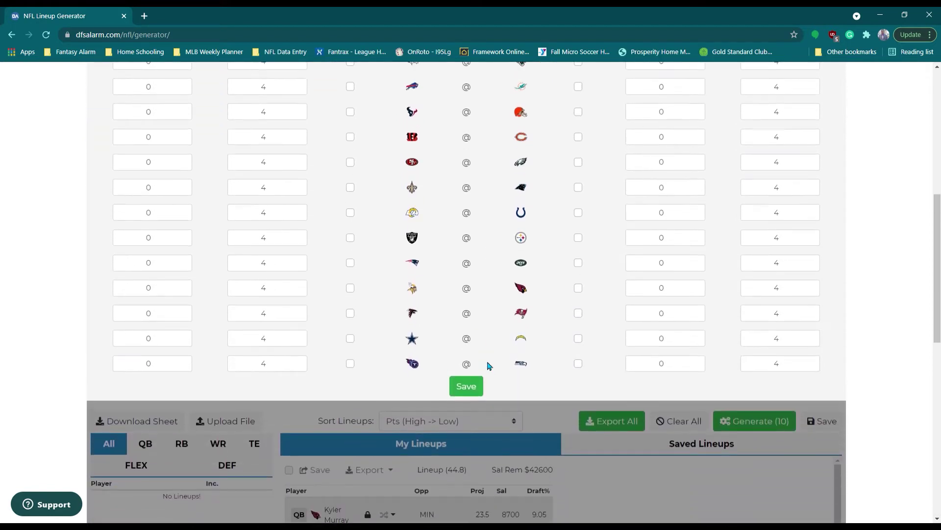
{"action": "scroll", "coordinate": [489, 365], "scroll_direction": "up", "scroll_amount": 1}
{"action": "left_click", "coordinate": [579, 315]}
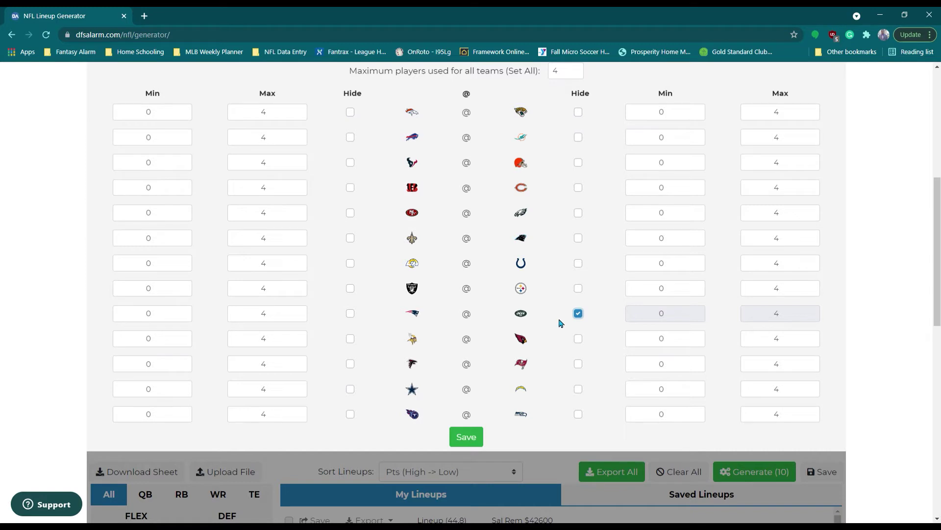
Step: Examine the team preferences and the budget allocation for each roster slot in the position preferences
{"action": "scroll", "coordinate": [471, 333], "scroll_direction": "up", "scroll_amount": 2}
{"action": "scroll", "coordinate": [468, 332], "scroll_direction": "up", "scroll_amount": 1}
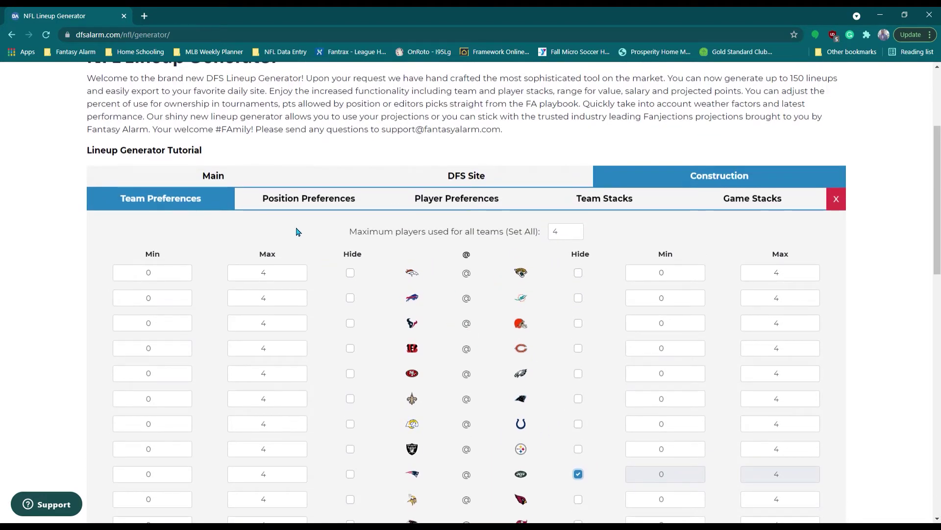
{"action": "left_click", "coordinate": [296, 211]}
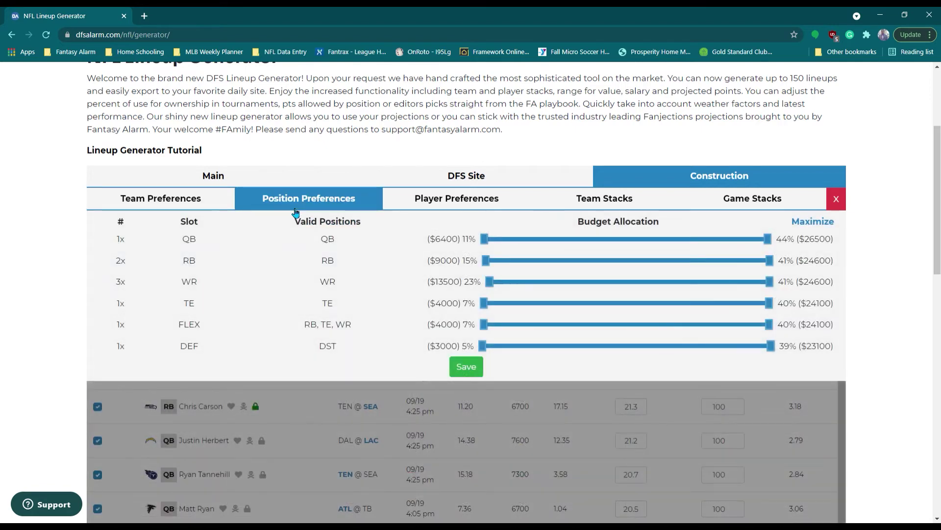
{"action": "left_click", "coordinate": [185, 204]}
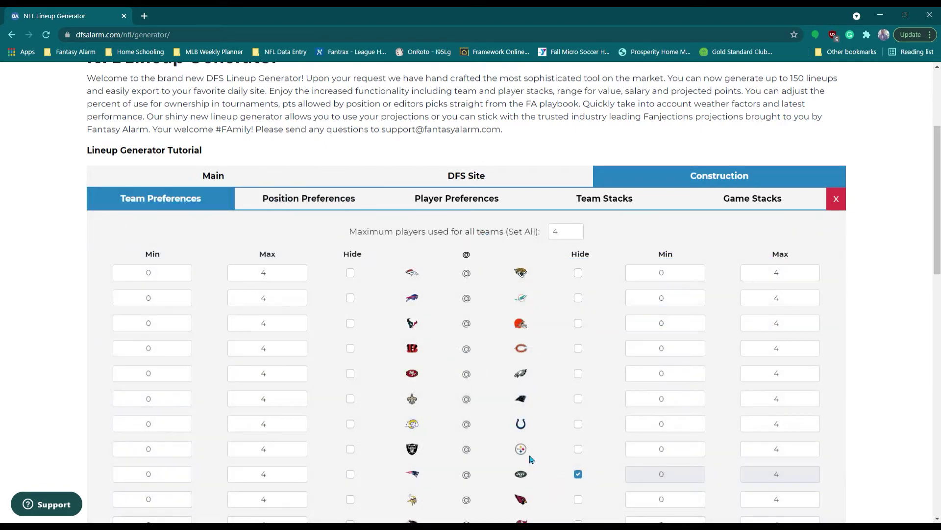
{"action": "scroll", "coordinate": [535, 413], "scroll_direction": "down", "scroll_amount": 3}
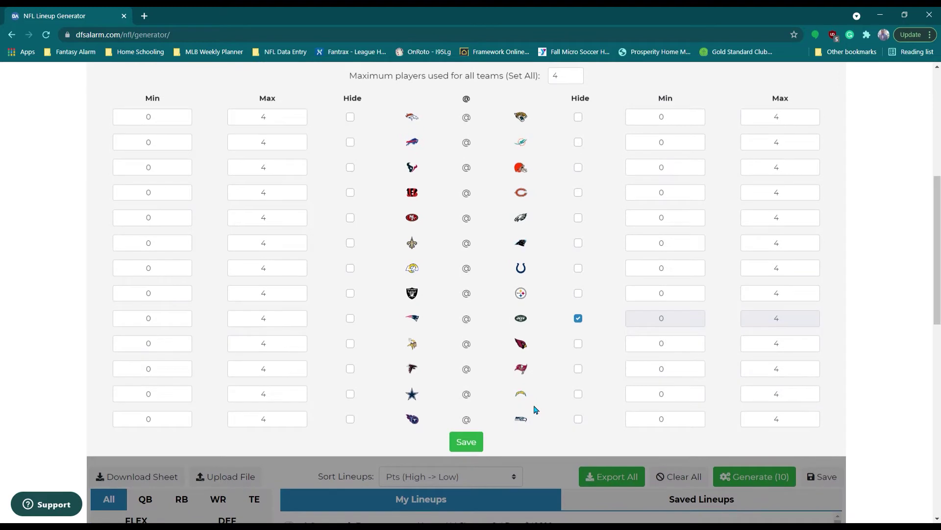
{"action": "scroll", "coordinate": [490, 310], "scroll_direction": "up", "scroll_amount": 1}
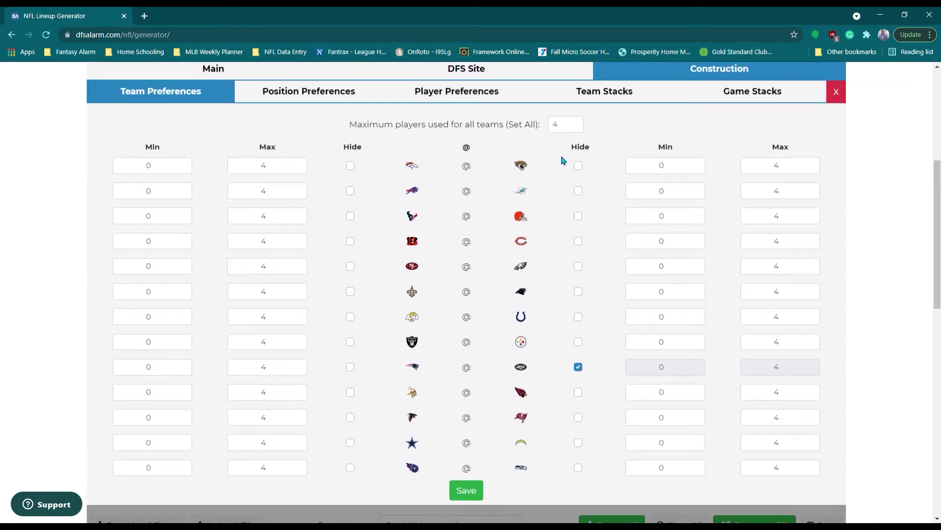
{"action": "scroll", "coordinate": [393, 273], "scroll_direction": "up", "scroll_amount": 2}
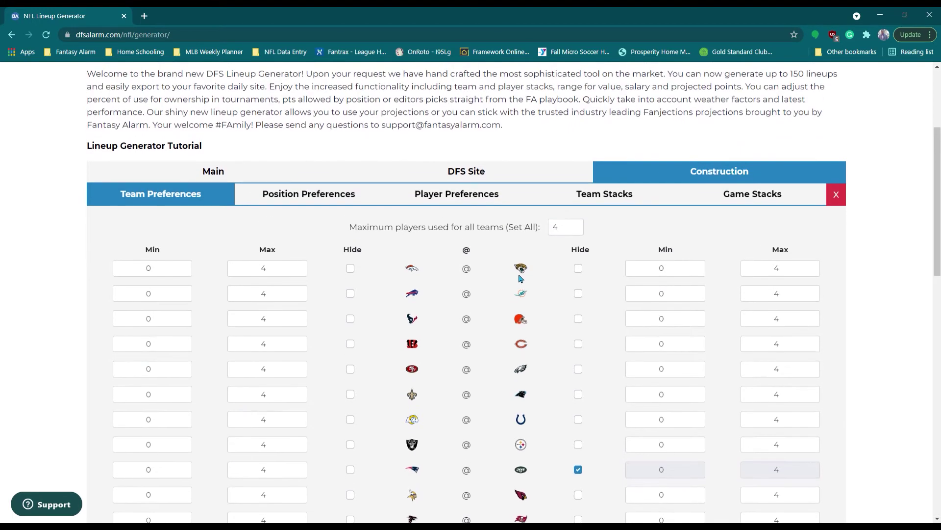
{"action": "left_click", "coordinate": [335, 203]}
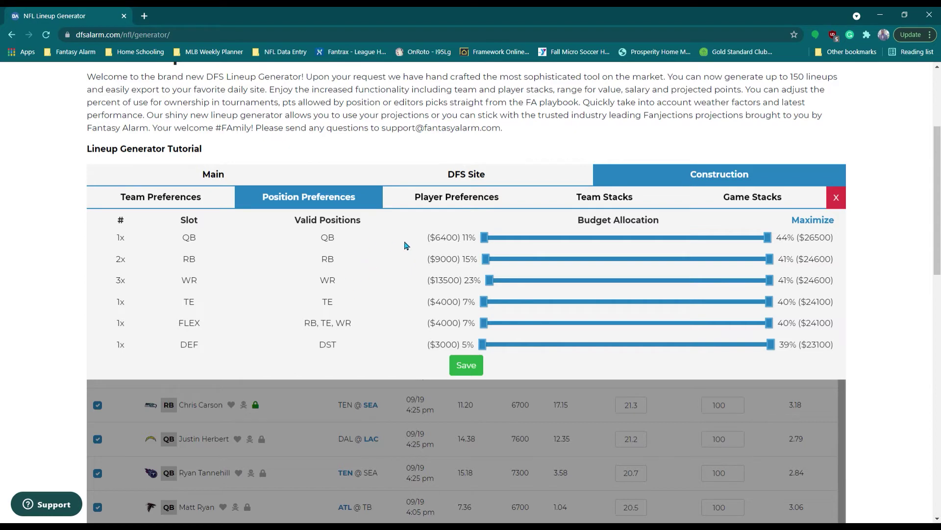
Step: In the player preferences, set the maximum player salary to 9090 and the exposure cap to 70%
{"action": "left_click", "coordinate": [448, 201]}
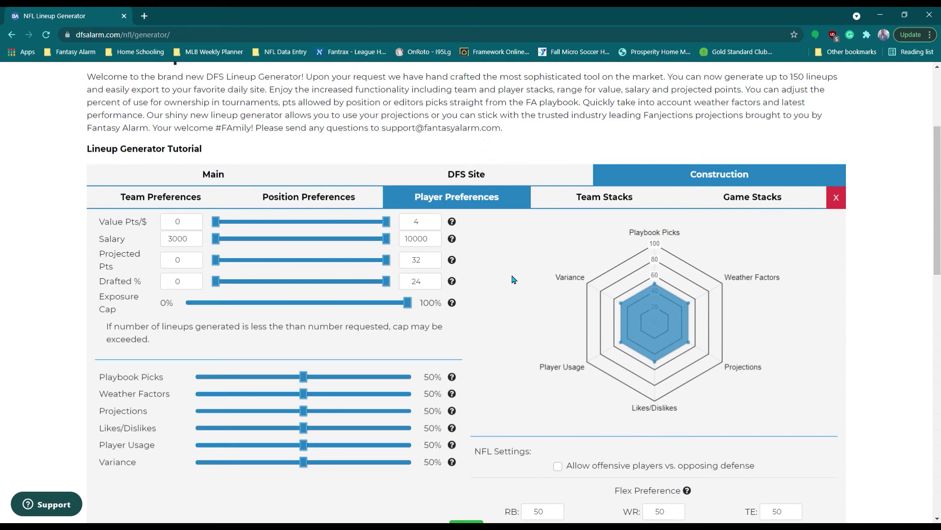
{"action": "scroll", "coordinate": [513, 280], "scroll_direction": "down", "scroll_amount": 2}
{"action": "scroll", "coordinate": [513, 280], "scroll_direction": "up", "scroll_amount": 2}
{"action": "left_click_drag", "start_coordinate": [387, 239], "coordinate": [369, 244]}
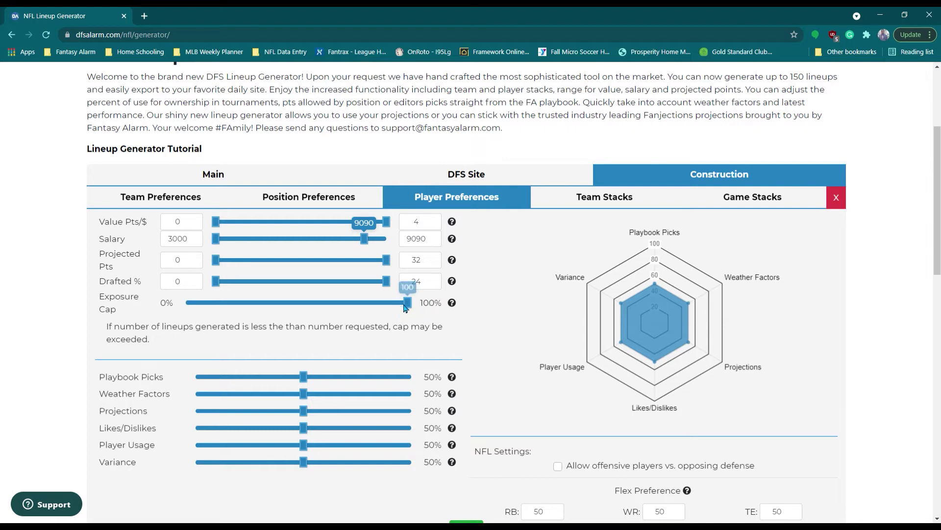
{"action": "left_click_drag", "start_coordinate": [407, 303], "coordinate": [345, 308]}
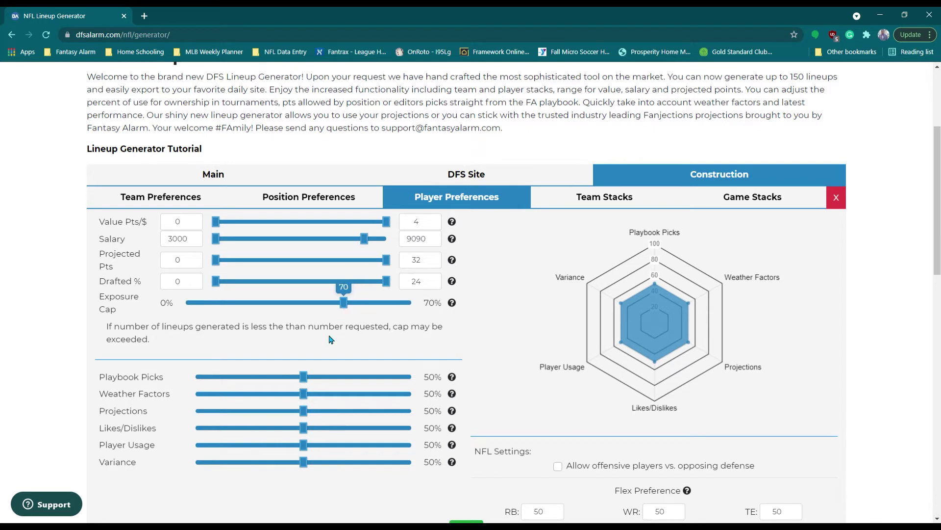
{"action": "scroll", "coordinate": [378, 342], "scroll_direction": "down", "scroll_amount": 1}
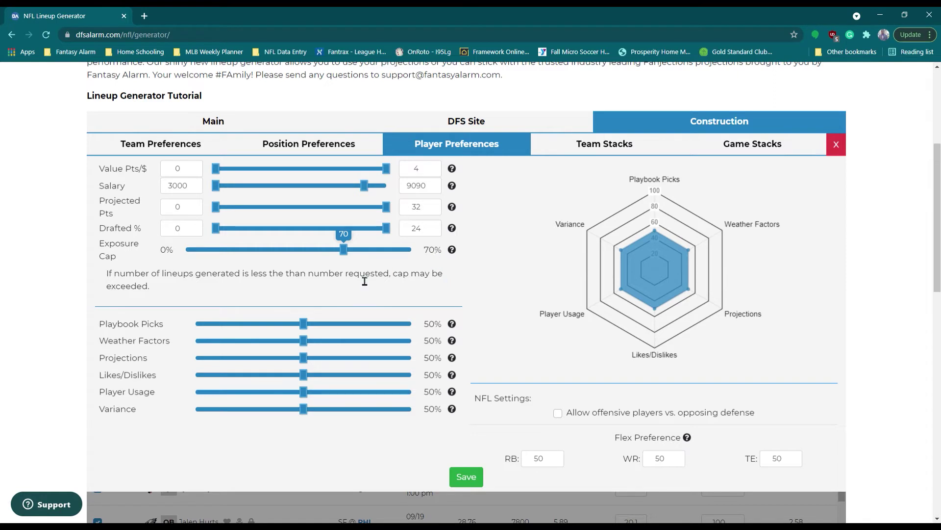
Step: In the player preferences, raise the Variance weighting to 75% on the radar chart
{"action": "scroll", "coordinate": [324, 284], "scroll_direction": "down", "scroll_amount": 1}
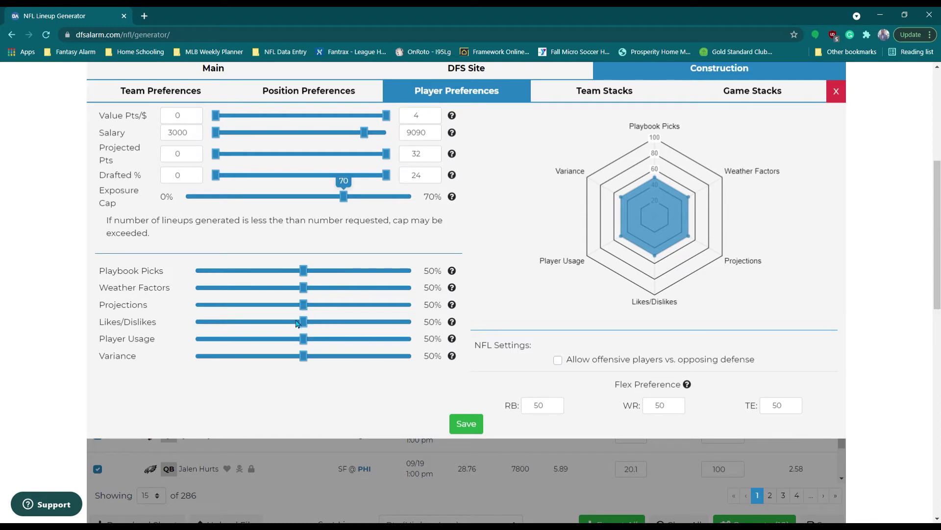
{"action": "mouse_move", "coordinate": [309, 326]}
{"action": "mouse_move", "coordinate": [625, 203]}
{"action": "left_click_drag", "start_coordinate": [626, 203], "coordinate": [609, 195]}
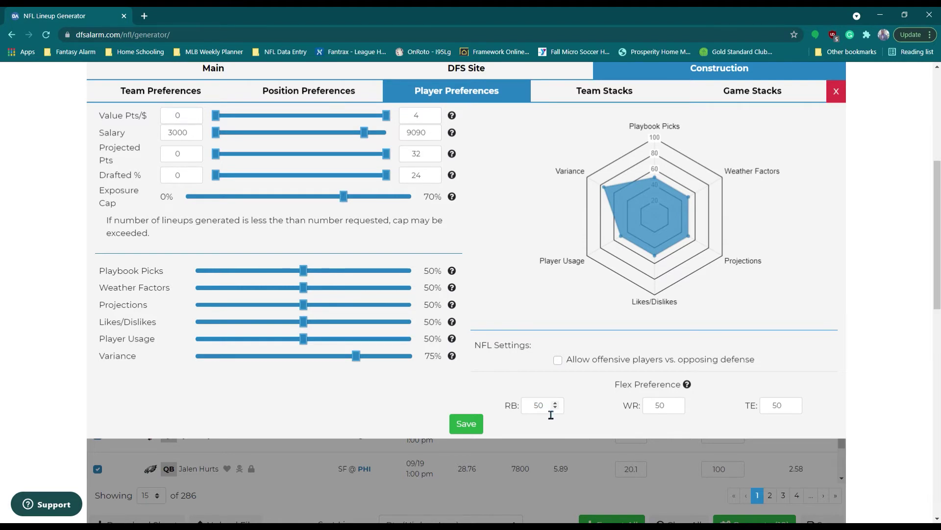
Step: Try RB flex preference values of 70, 60 and 100, and restore the preference to 50
{"action": "left_click_drag", "start_coordinate": [551, 414], "coordinate": [520, 414]}
{"action": "type", "text": "70"}
{"action": "key", "text": "BackSpace"}
{"action": "type", "text": "60"}
{"action": "key", "text": "BackSpace"}
{"action": "key", "text": "BackSpace"}
{"action": "type", "text": "100"}
{"action": "key", "text": "BackSpace"}
{"action": "key", "text": "BackSpace"}
{"action": "key", "text": "BackSpace"}
{"action": "type", "text": "50"}
{"action": "left_click", "coordinate": [576, 430]}
Step: Try a TE flex preference of 20 and restore it to 50
{"action": "left_click_drag", "start_coordinate": [792, 406], "coordinate": [750, 417]}
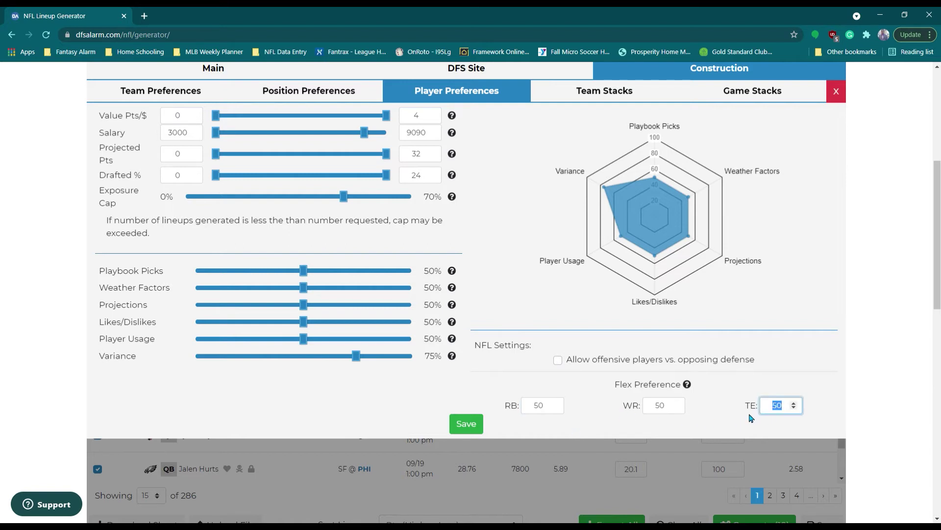
{"action": "type", "text": "20"}
{"action": "key", "text": "BackSpace"}
{"action": "key", "text": "BackSpace"}
{"action": "type", "text": "50"}
{"action": "left_click", "coordinate": [413, 395]}
Step: Add a team stack for the Cleveland Browns with a minimum of 70% and a size of 3
{"action": "scroll", "coordinate": [540, 387], "scroll_direction": "up", "scroll_amount": 4}
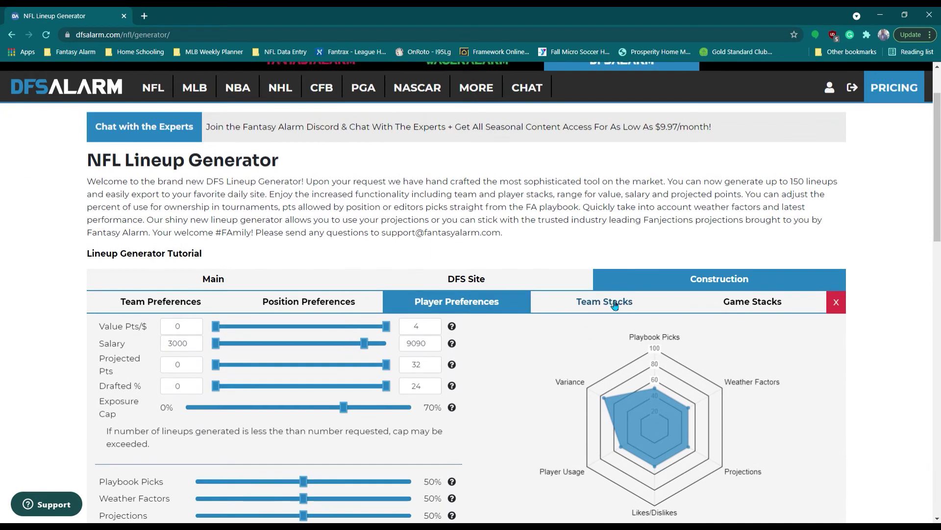
{"action": "left_click", "coordinate": [613, 294]}
{"action": "scroll", "coordinate": [538, 364], "scroll_direction": "down", "scroll_amount": 2}
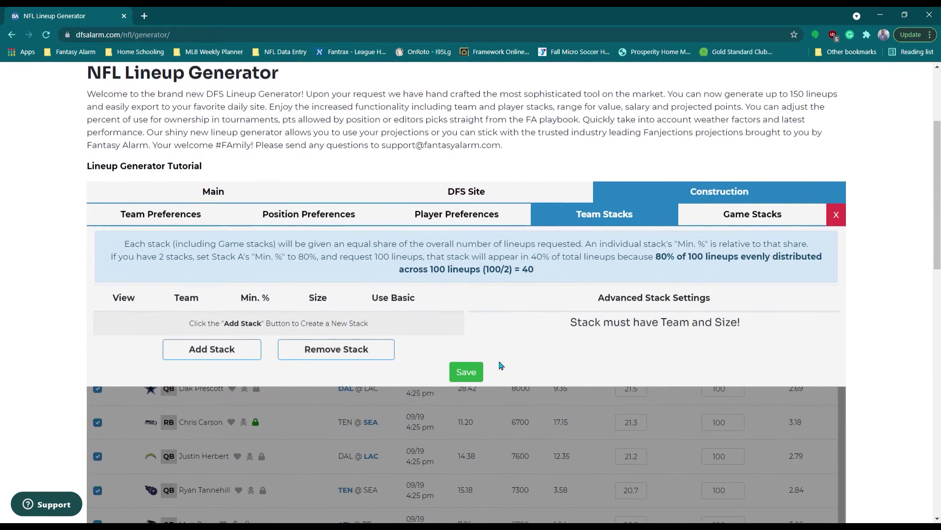
{"action": "left_click", "coordinate": [215, 331]}
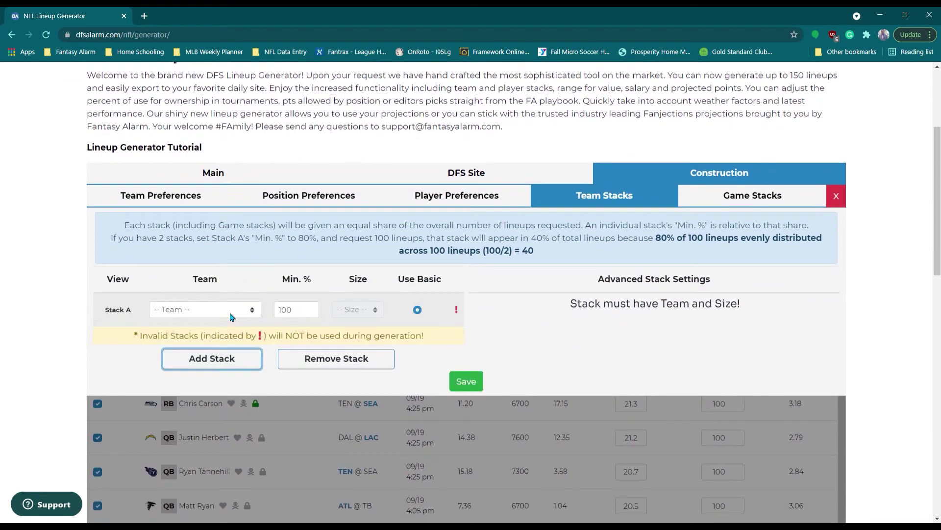
{"action": "left_click", "coordinate": [214, 310]}
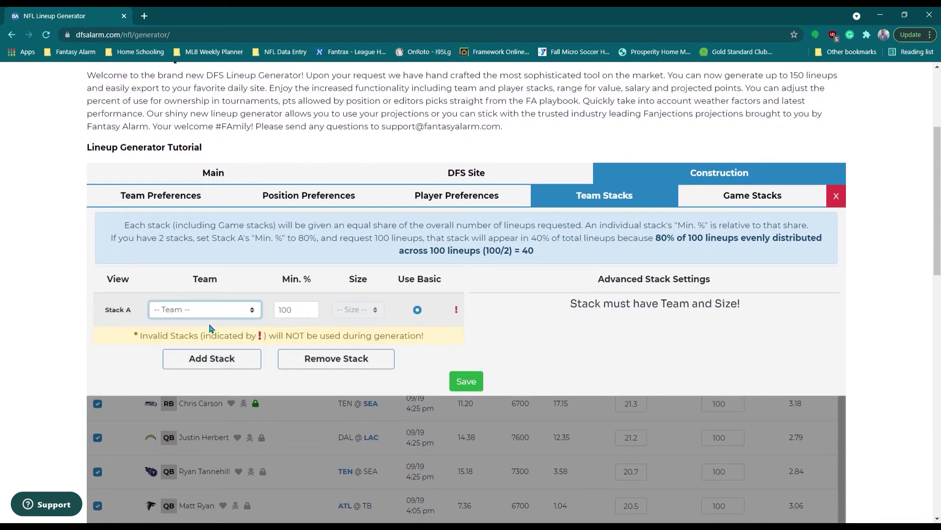
{"action": "left_click", "coordinate": [207, 383]}
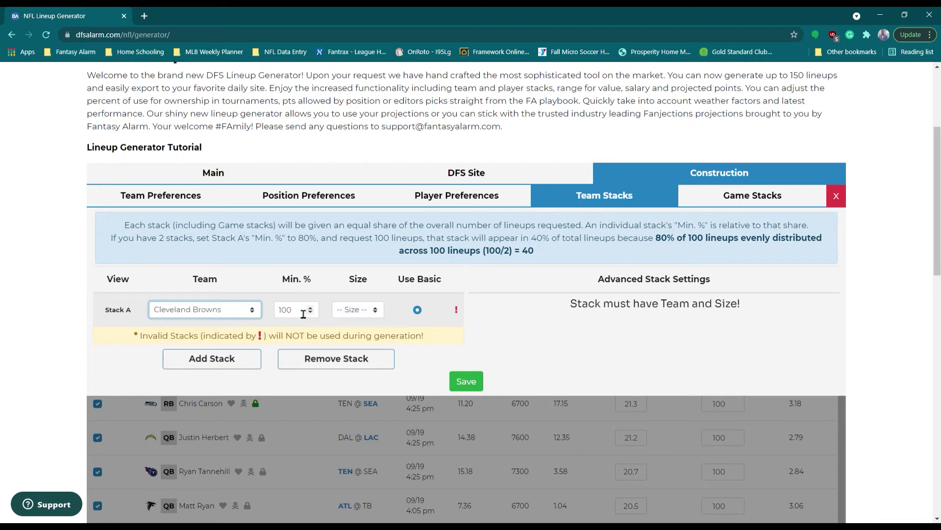
{"action": "key", "text": "Tab"}
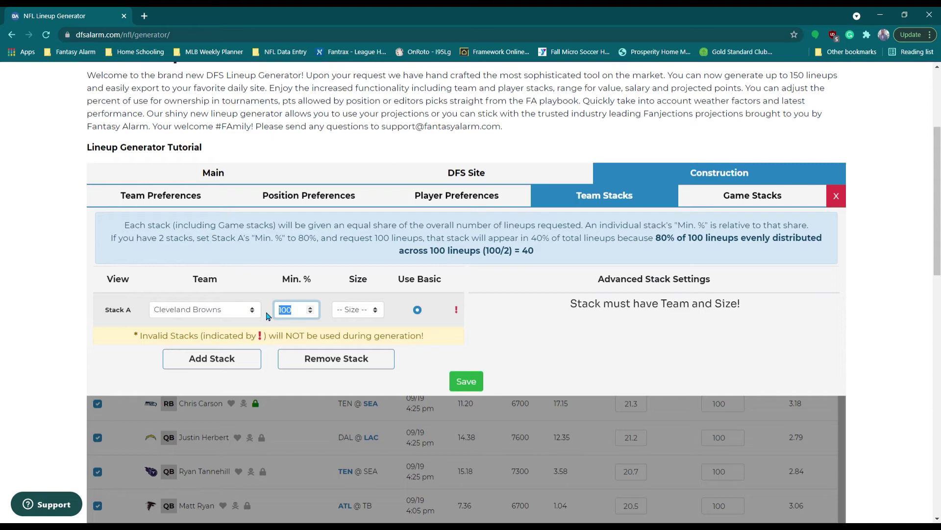
{"action": "type", "text": "70"}
{"action": "left_click", "coordinate": [365, 318]}
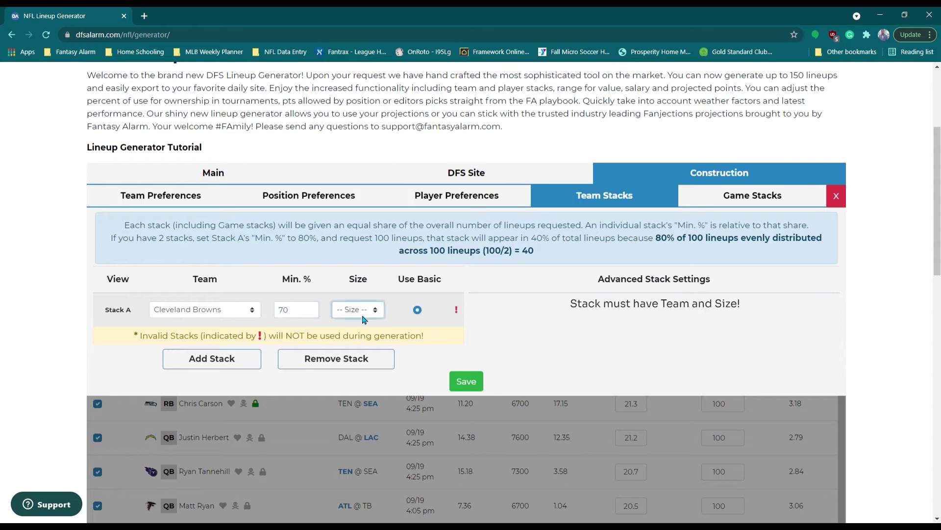
{"action": "left_click", "coordinate": [365, 344]}
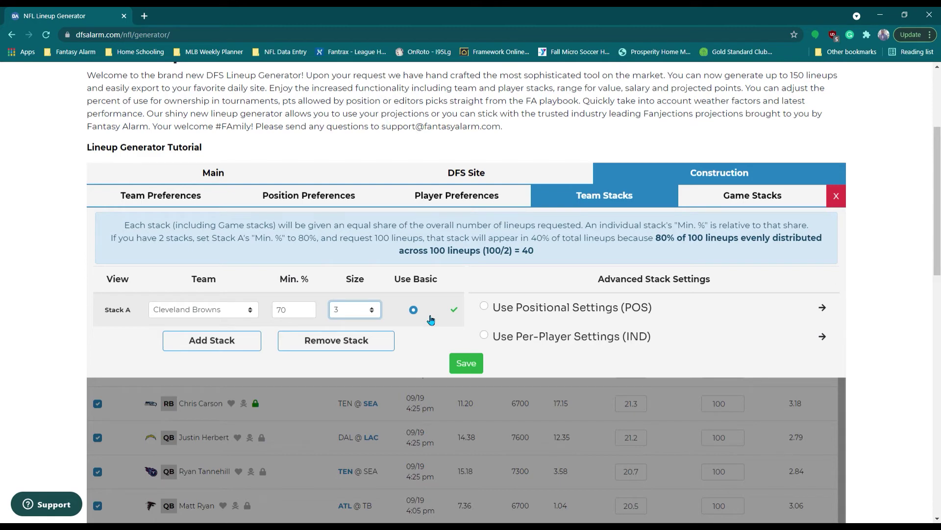
Step: Use positional settings for the Browns stack, allowing QB/RB for Player 1, RB/WR for Player 2 and WR/TE for Player 3
{"action": "left_click", "coordinate": [484, 307]}
{"action": "scroll", "coordinate": [519, 316], "scroll_direction": "down", "scroll_amount": 3}
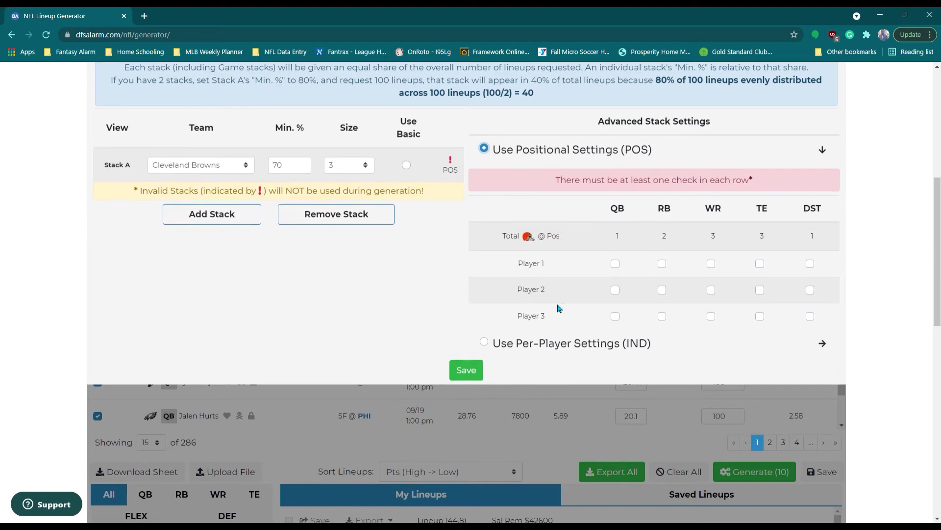
{"action": "left_click", "coordinate": [616, 263]}
{"action": "left_click", "coordinate": [662, 263]}
{"action": "left_click", "coordinate": [662, 290]}
{"action": "left_click", "coordinate": [713, 289]}
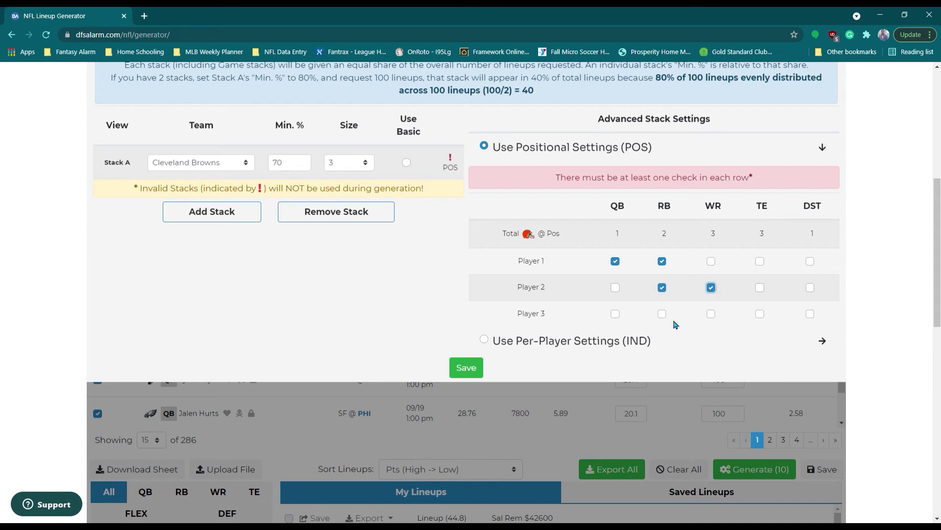
{"action": "left_click", "coordinate": [712, 314]}
{"action": "left_click", "coordinate": [759, 314]}
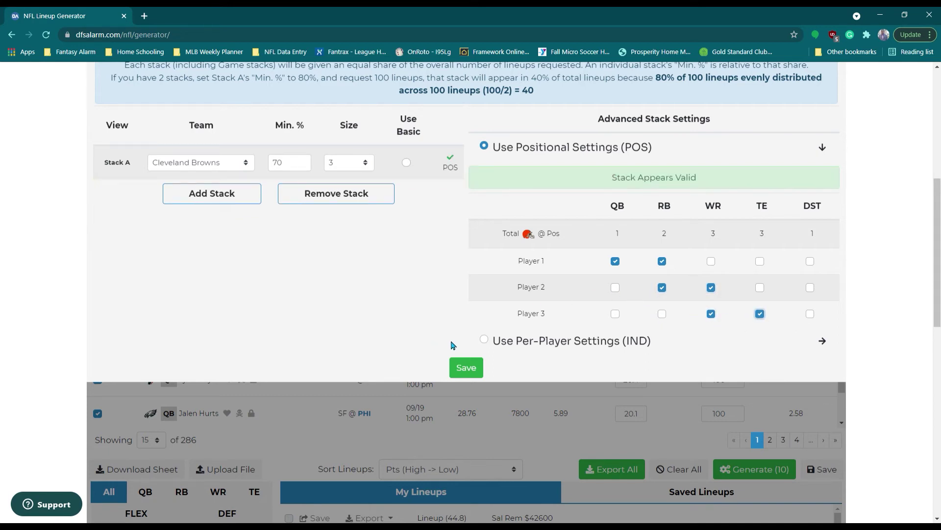
Step: Switch the Browns stack to per-player settings and examine its player list and maximum inclusion total
{"action": "left_click", "coordinate": [484, 341]}
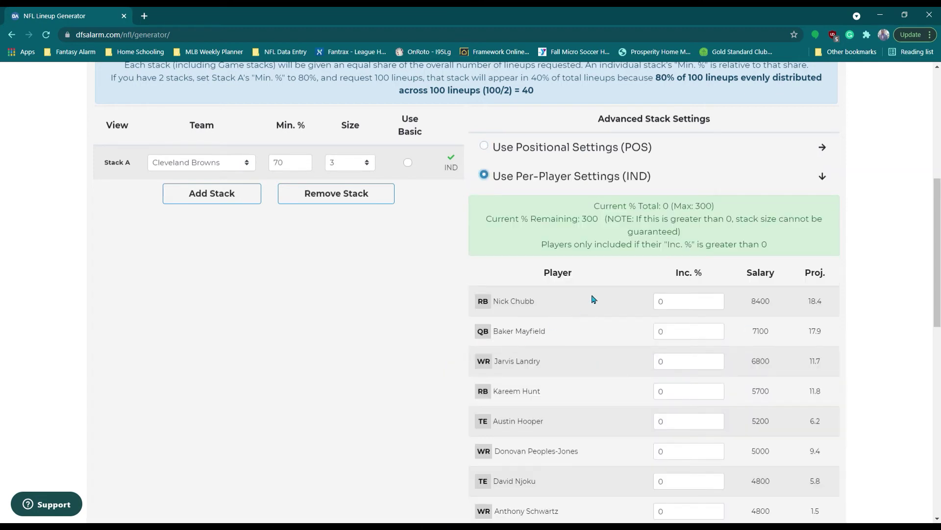
{"action": "scroll", "coordinate": [674, 258], "scroll_direction": "down", "scroll_amount": 2}
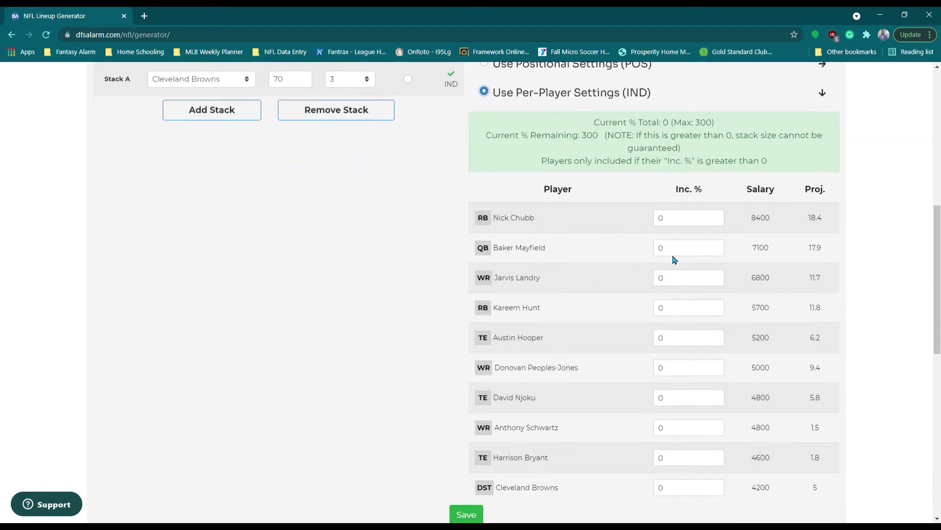
{"action": "scroll", "coordinate": [675, 245], "scroll_direction": "down", "scroll_amount": 1}
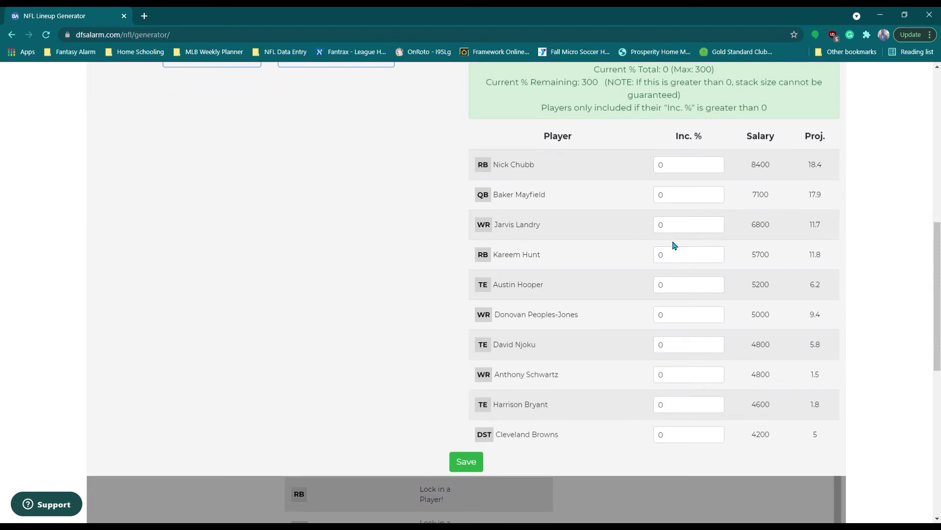
{"action": "scroll", "coordinate": [674, 245], "scroll_direction": "up", "scroll_amount": 1}
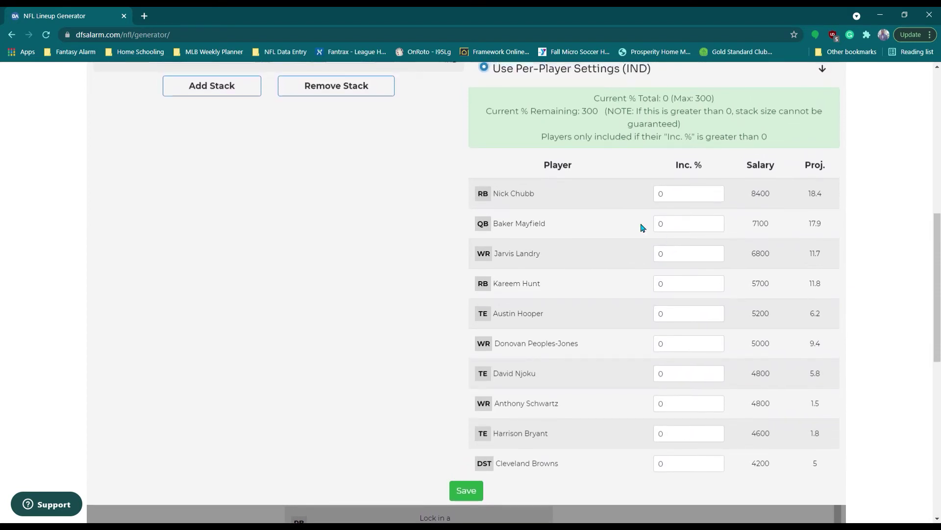
{"action": "scroll", "coordinate": [567, 391], "scroll_direction": "up", "scroll_amount": 3}
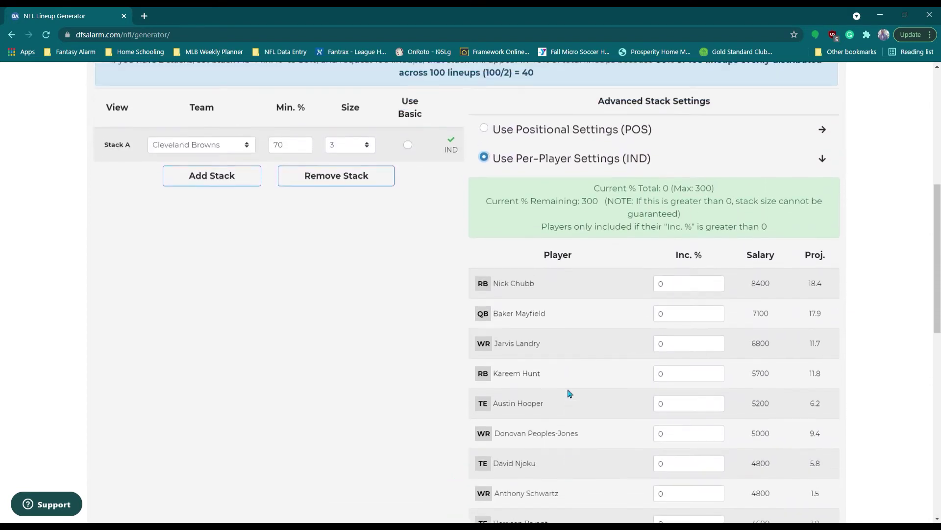
{"action": "left_click_drag", "start_coordinate": [724, 259], "coordinate": [669, 259]}
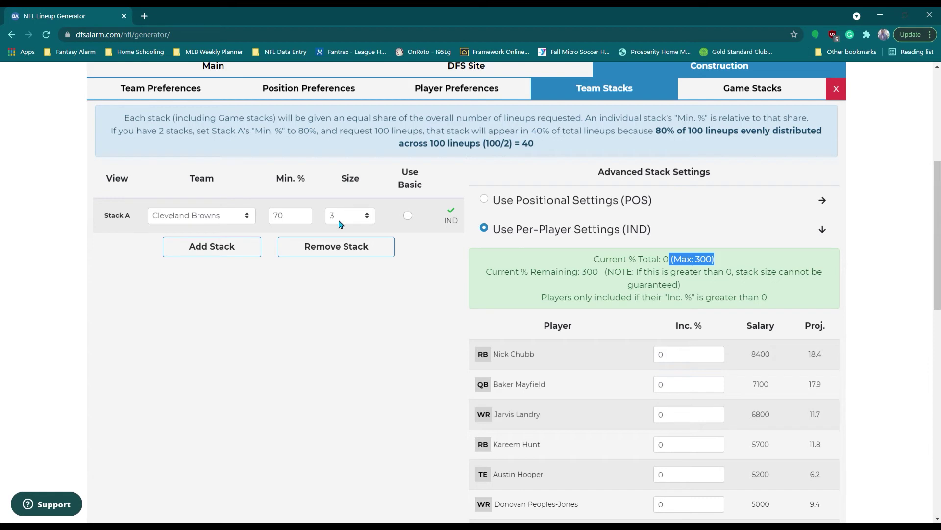
{"action": "left_click", "coordinate": [642, 391]}
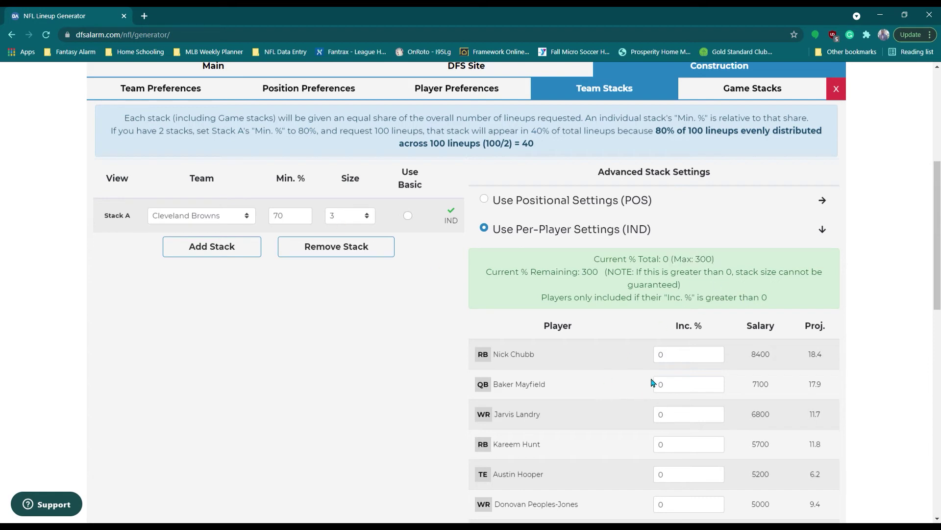
Step: Set the inclusion percentages to 100 for Nick Chubb, 55 for Baker Mayfield, 45 for Jarvis Landry and 50 for Kareem Hunt
{"action": "left_click", "coordinate": [690, 362]}
{"action": "type", "text": "100"}
{"action": "left_click", "coordinate": [676, 387]}
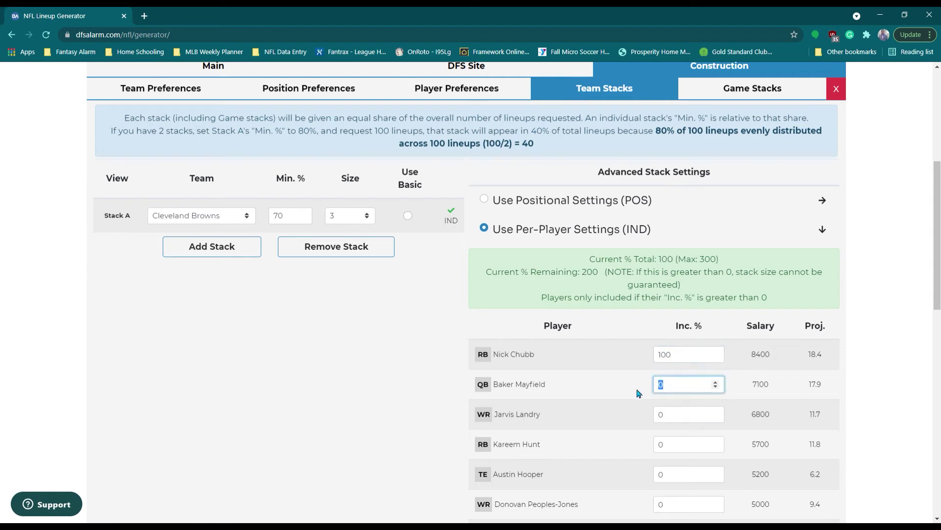
{"action": "type", "text": "55"}
{"action": "left_click", "coordinate": [676, 419]}
{"action": "type", "text": "45"}
{"action": "left_click", "coordinate": [669, 451]}
{"action": "type", "text": "50"}
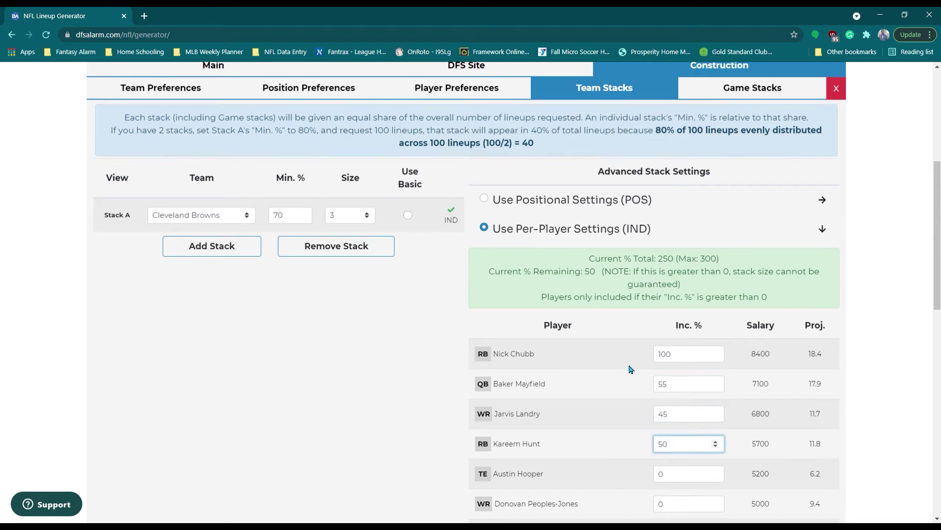
Step: Set Anthony Schwartz, David Njoku, Donovan Peoples-Jones and Austin Hooper to 10% inclusion each, and return the Browns stack to basic settings
{"action": "scroll", "coordinate": [628, 344], "scroll_direction": "down", "scroll_amount": 3}
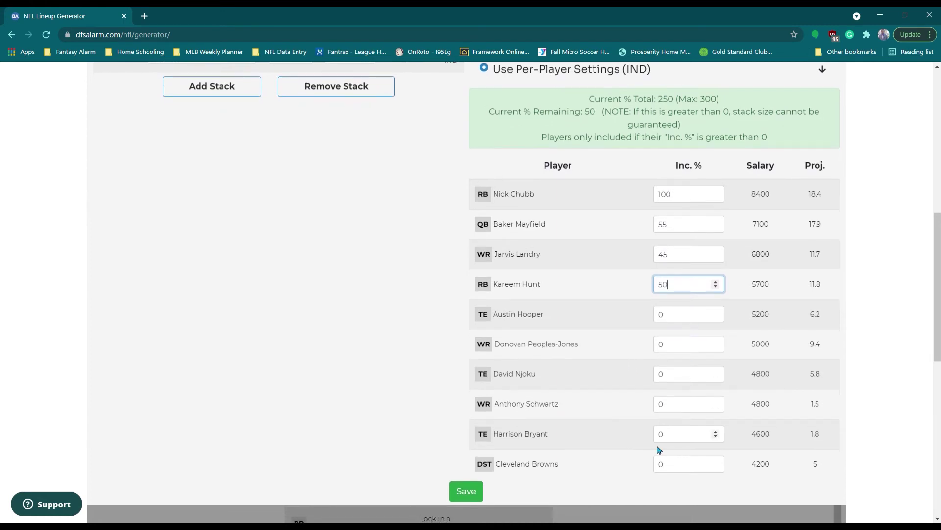
{"action": "left_click", "coordinate": [673, 404]}
{"action": "left_click", "coordinate": [655, 405]}
{"action": "type", "text": "1"}
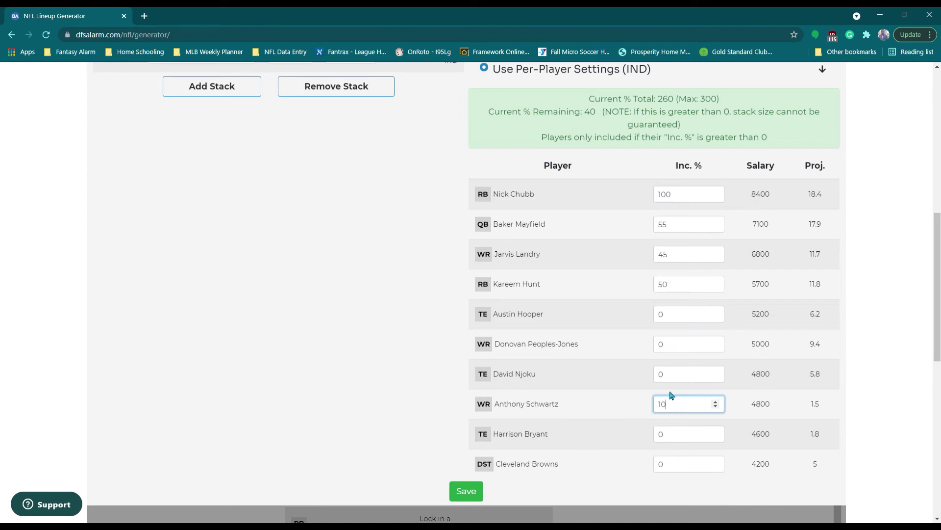
{"action": "left_click", "coordinate": [656, 378]}
{"action": "type", "text": "1"}
{"action": "key", "text": "shift+Tab"}
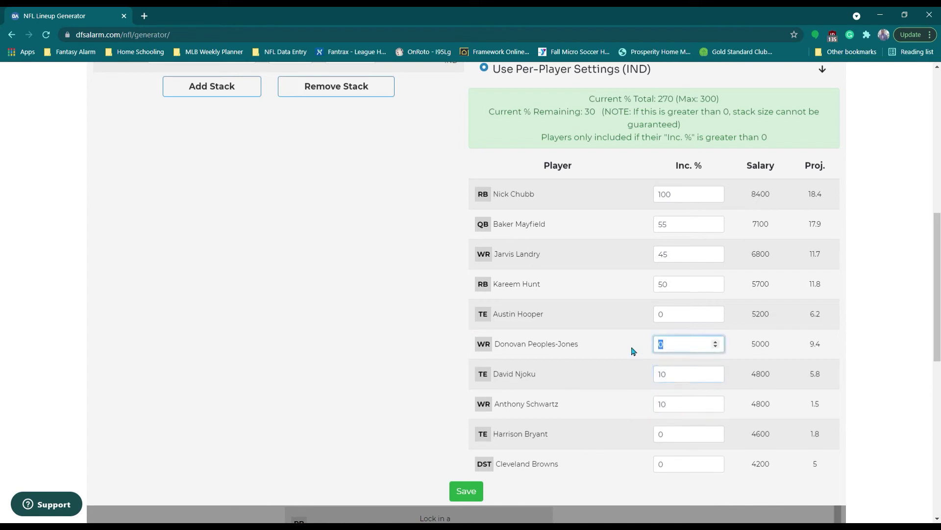
{"action": "type", "text": "10"}
{"action": "key", "text": "shift+Tab"}
{"action": "type", "text": "10"}
{"action": "scroll", "coordinate": [621, 319], "scroll_direction": "up", "scroll_amount": 2}
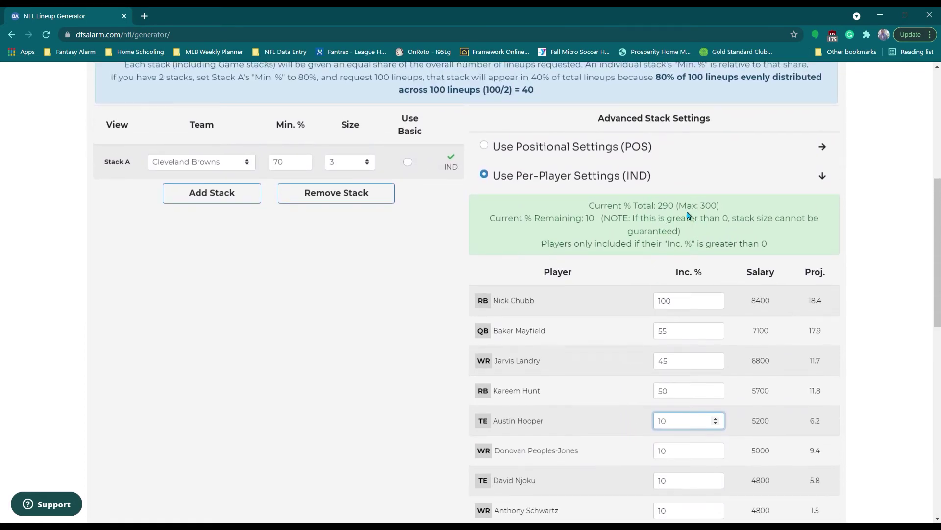
{"action": "left_click", "coordinate": [409, 165]}
Step: Add a second team stack for the Los Angeles Chargers with a minimum of 50% and size 4, and save the stacks
{"action": "left_click", "coordinate": [206, 192]}
{"action": "left_click", "coordinate": [200, 190]}
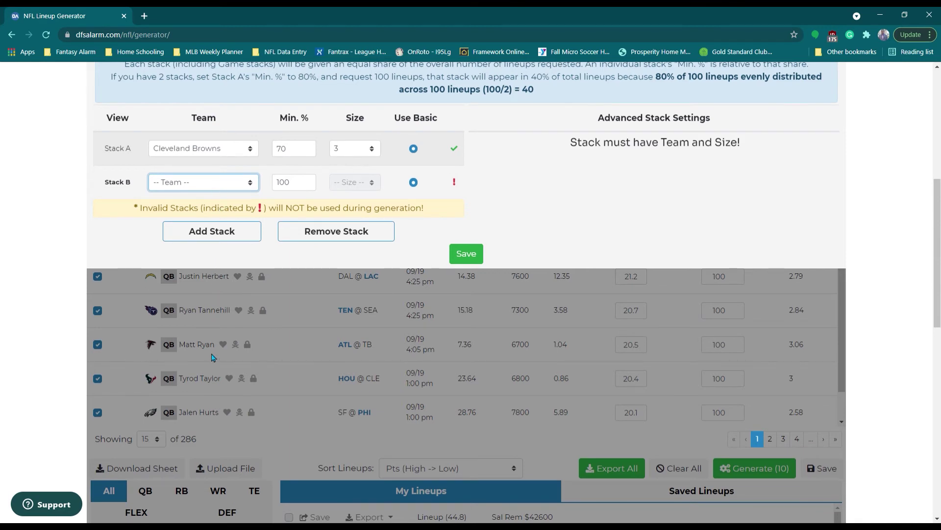
{"action": "left_click", "coordinate": [213, 369]}
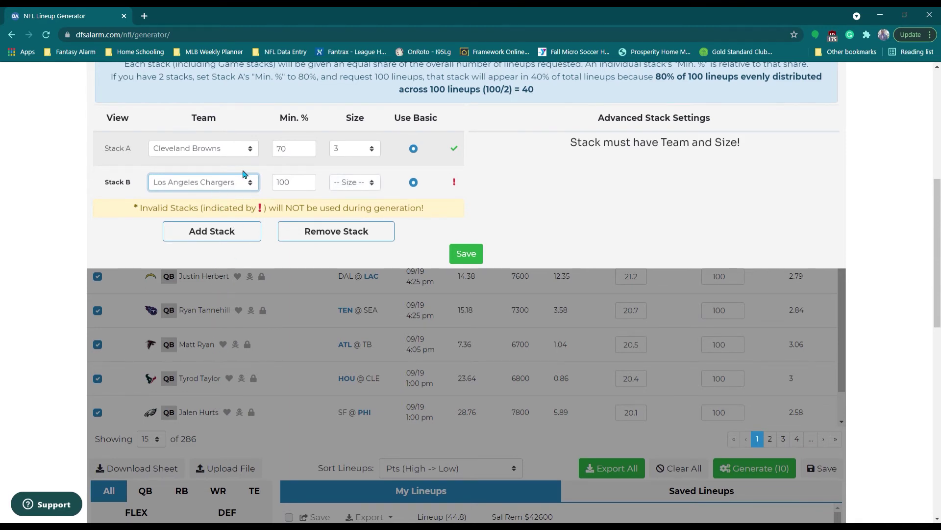
{"action": "left_click_drag", "start_coordinate": [297, 188], "coordinate": [263, 186]}
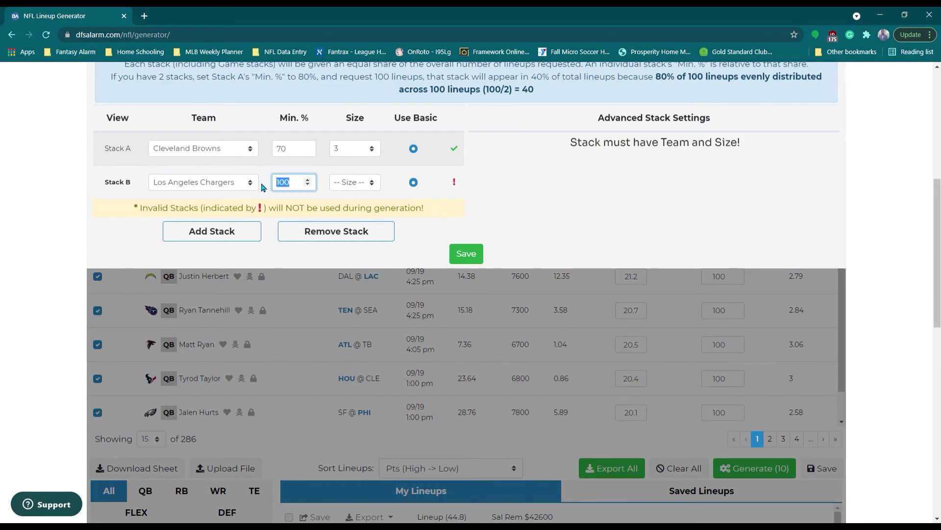
{"action": "type", "text": "50"}
{"action": "left_click", "coordinate": [354, 185]}
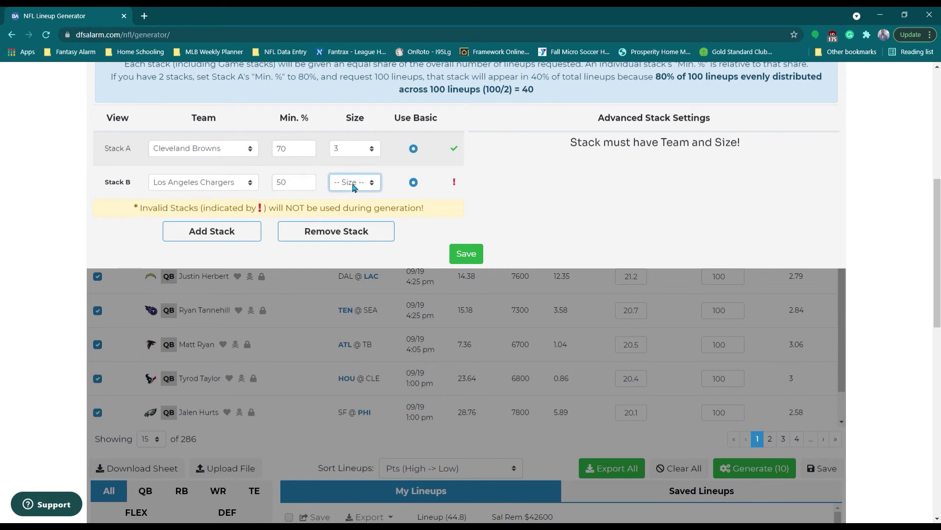
{"action": "left_click", "coordinate": [346, 226]}
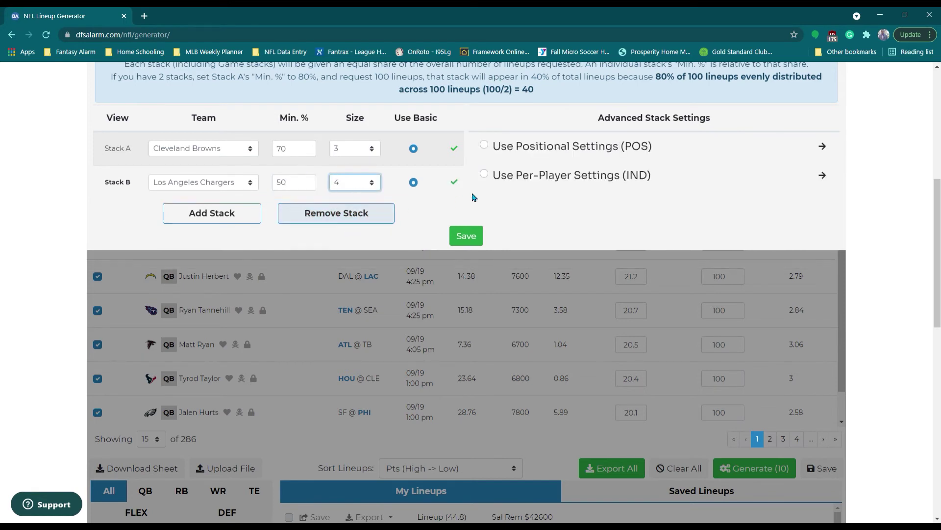
{"action": "left_click", "coordinate": [469, 232]}
Step: Set up a game stack for DAL @ LAC with the Chargers as team 1 at size 3 and the Cowboys at size 2
{"action": "scroll", "coordinate": [630, 255], "scroll_direction": "up", "scroll_amount": 3}
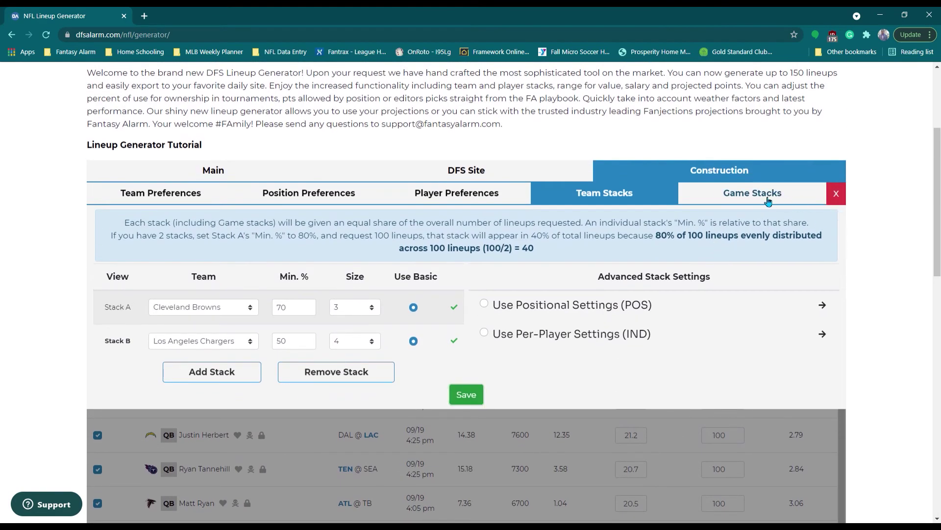
{"action": "left_click", "coordinate": [767, 200]}
{"action": "left_click", "coordinate": [243, 329]}
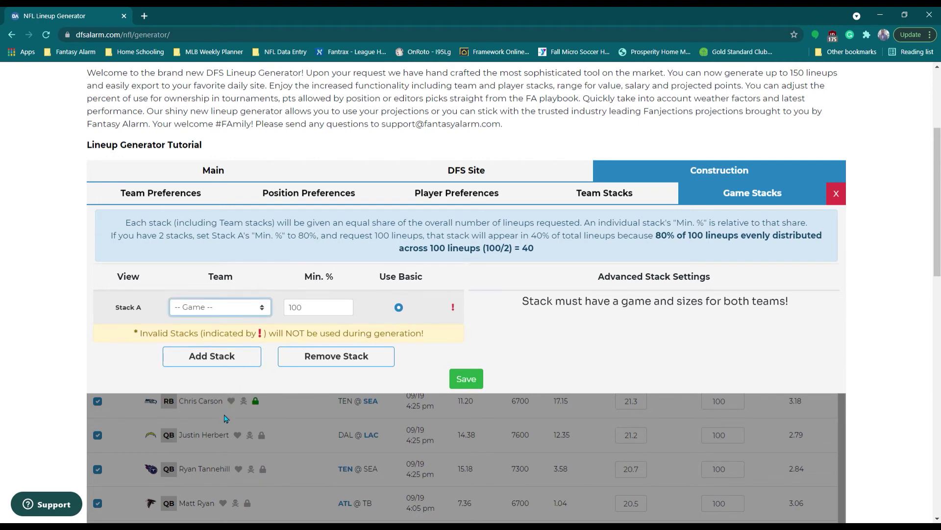
{"action": "left_click", "coordinate": [224, 440]}
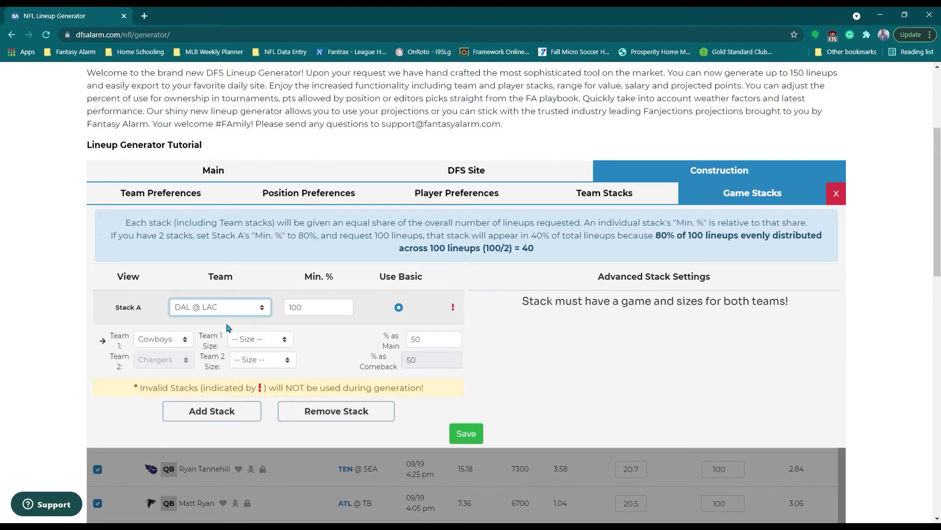
{"action": "left_click", "coordinate": [171, 339]}
{"action": "left_click", "coordinate": [163, 363]}
{"action": "left_click", "coordinate": [261, 343]}
{"action": "key", "text": "3"}
{"action": "left_click", "coordinate": [259, 366]}
{"action": "left_click", "coordinate": [260, 407]}
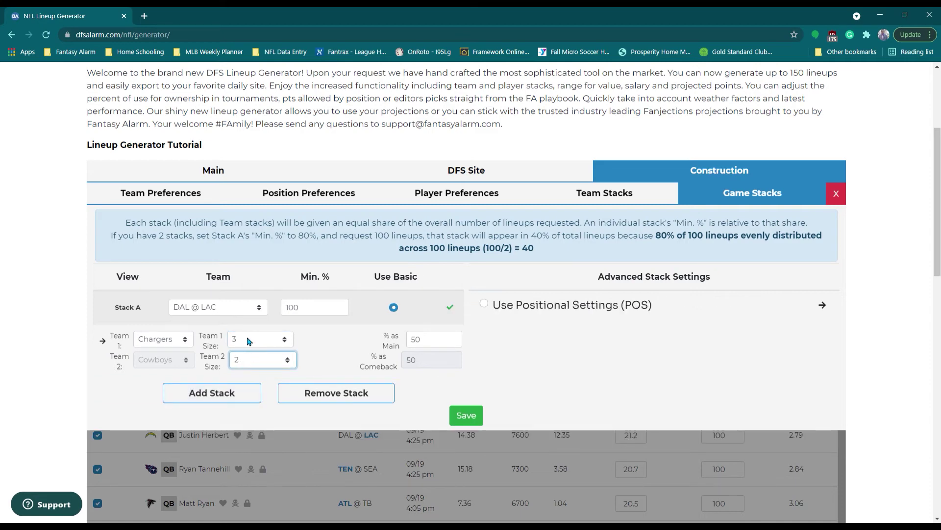
Step: Set the Chargers' percentage as main to 70 in the DAL @ LAC game stack, and remove the stack
{"action": "double_click", "coordinate": [440, 340]}
{"action": "type", "text": "70"}
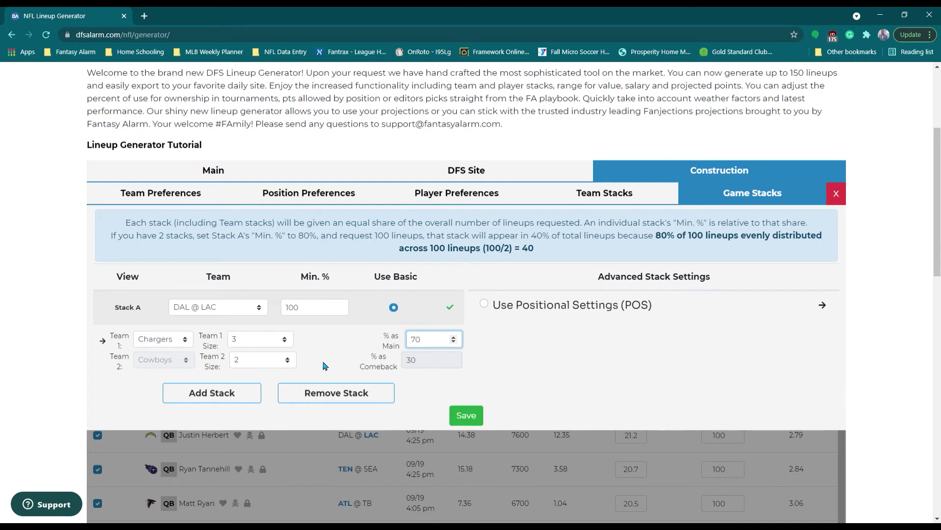
{"action": "left_click", "coordinate": [329, 392]}
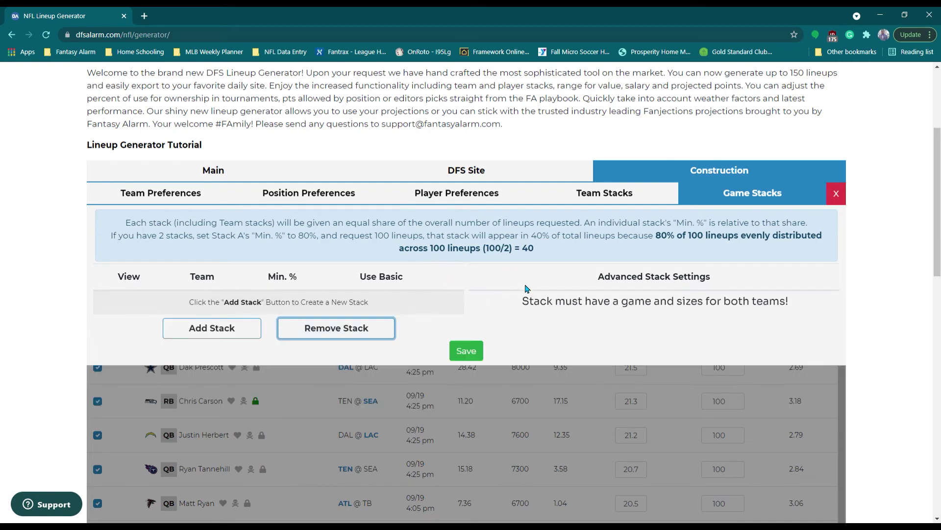
Step: Save the game stack settings without any stack, and generate the 10 lineups
{"action": "left_click", "coordinate": [466, 354]}
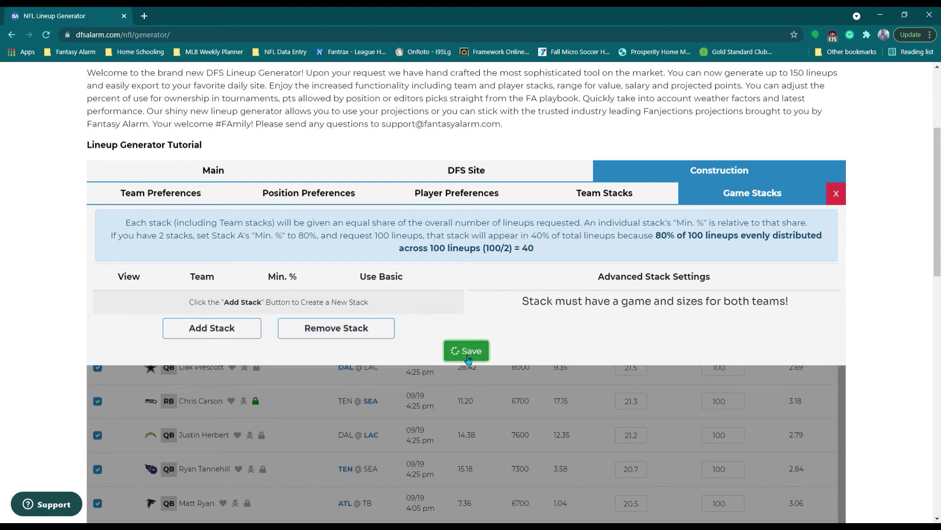
{"action": "left_click", "coordinate": [843, 197]}
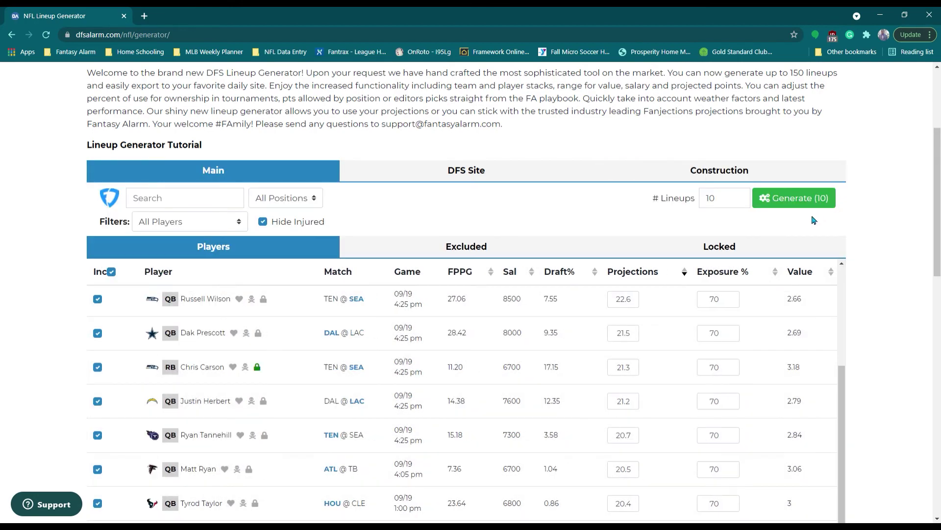
{"action": "left_click", "coordinate": [765, 198]}
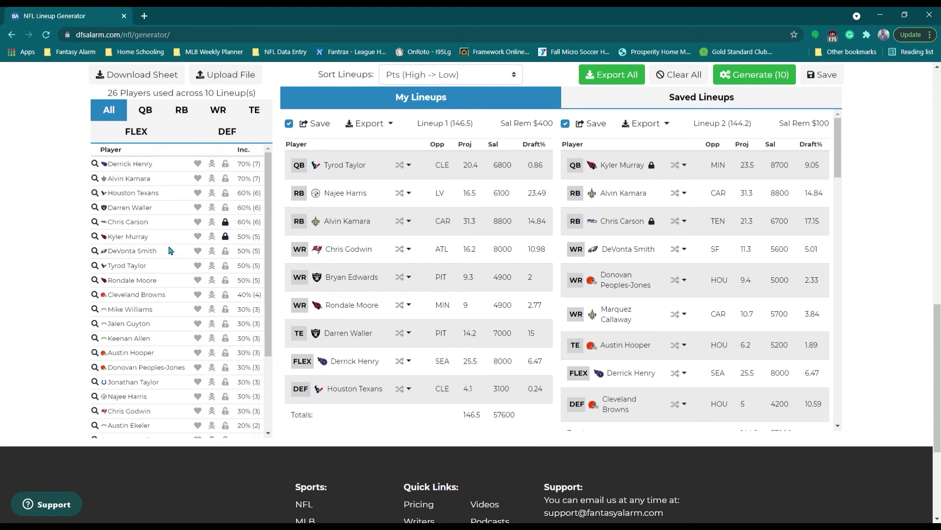
Step: Examine the full list of players used across the generated lineups and their inclusion percentages
{"action": "scroll", "coordinate": [177, 262], "scroll_direction": "down", "scroll_amount": 2}
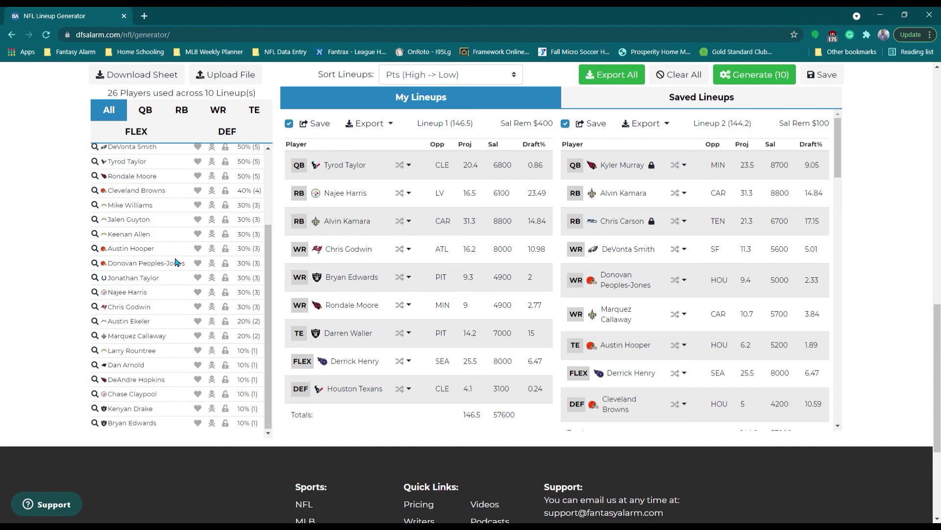
{"action": "scroll", "coordinate": [176, 363], "scroll_direction": "up", "scroll_amount": 2}
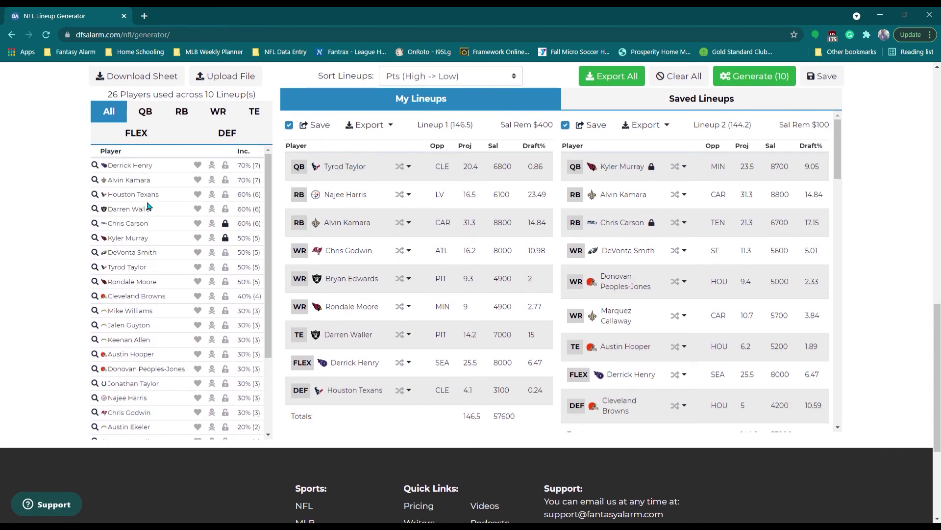
{"action": "scroll", "coordinate": [157, 241], "scroll_direction": "down", "scroll_amount": 2}
{"action": "scroll", "coordinate": [157, 241], "scroll_direction": "up", "scroll_amount": 3}
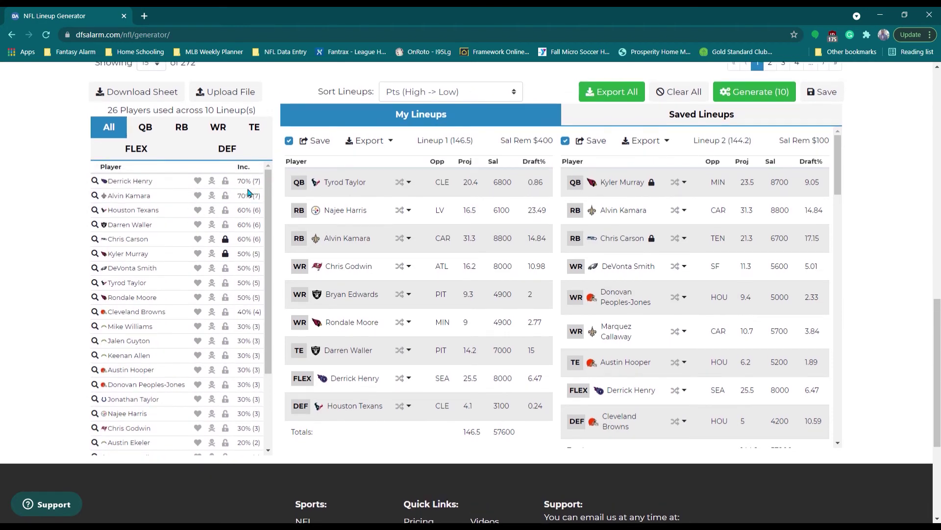
{"action": "scroll", "coordinate": [230, 272], "scroll_direction": "down", "scroll_amount": 5}
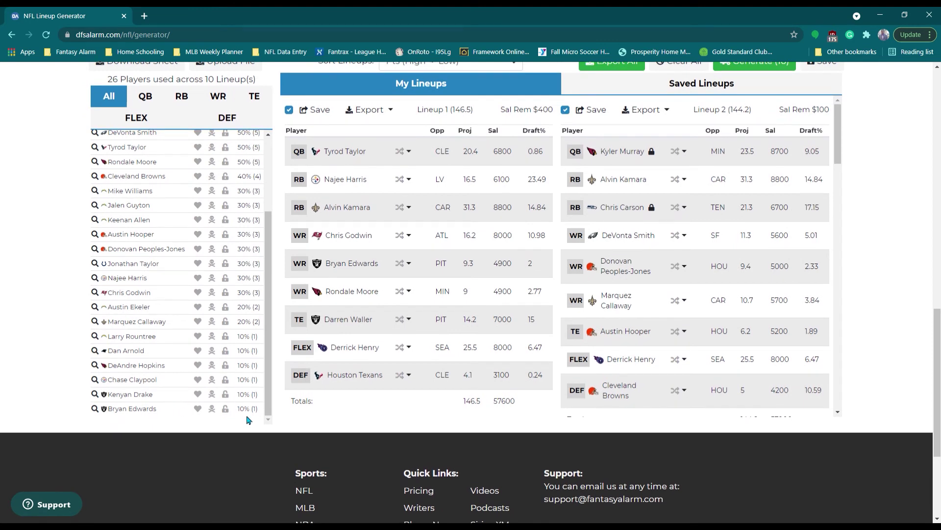
{"action": "scroll", "coordinate": [165, 345], "scroll_direction": "up", "scroll_amount": 5}
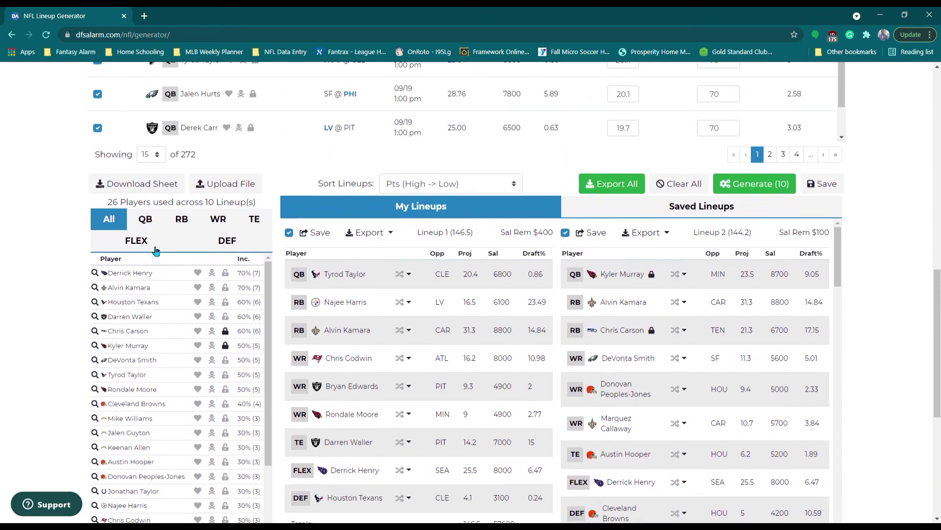
Step: Review player inclusion by position for QB, RB, WR, TE, FLEX and DEF, and return to the list of all players
{"action": "left_click", "coordinate": [146, 233]}
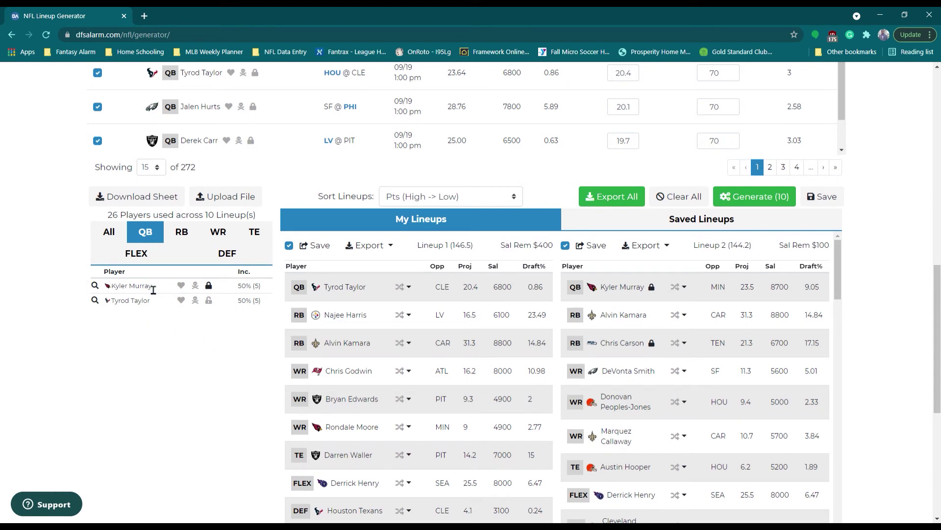
{"action": "left_click", "coordinate": [182, 239]}
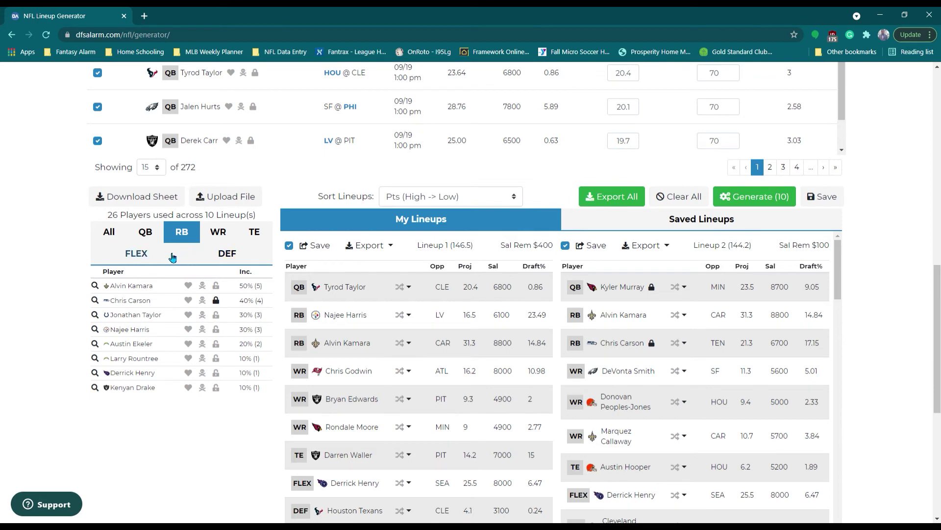
{"action": "left_click", "coordinate": [222, 234]}
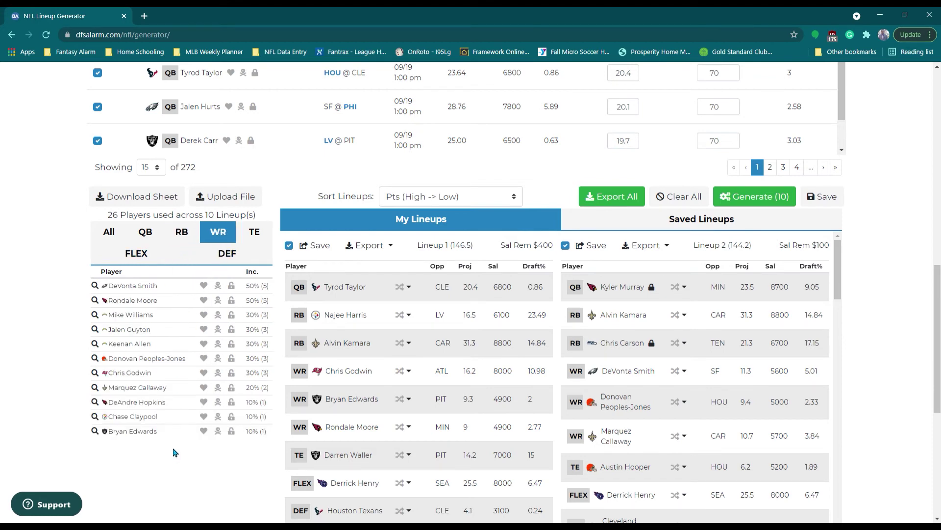
{"action": "left_click", "coordinate": [255, 236]}
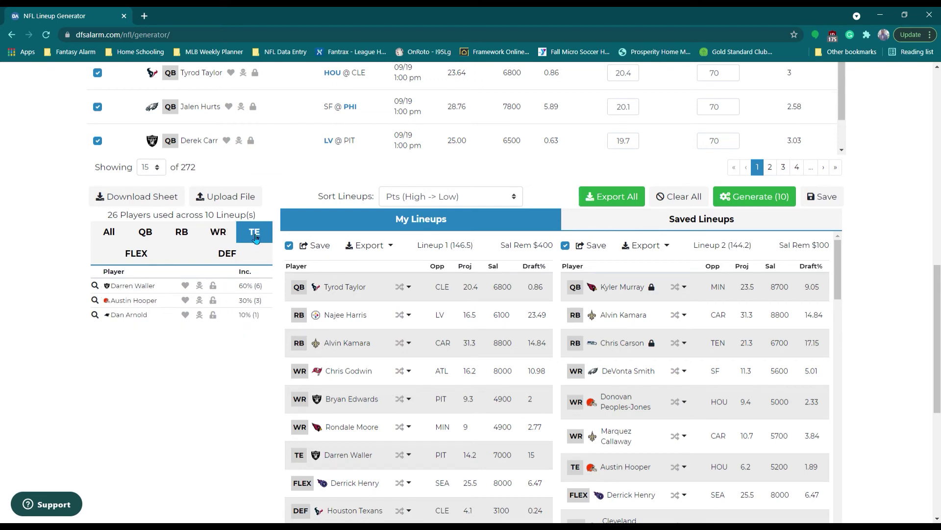
{"action": "left_click", "coordinate": [220, 236]}
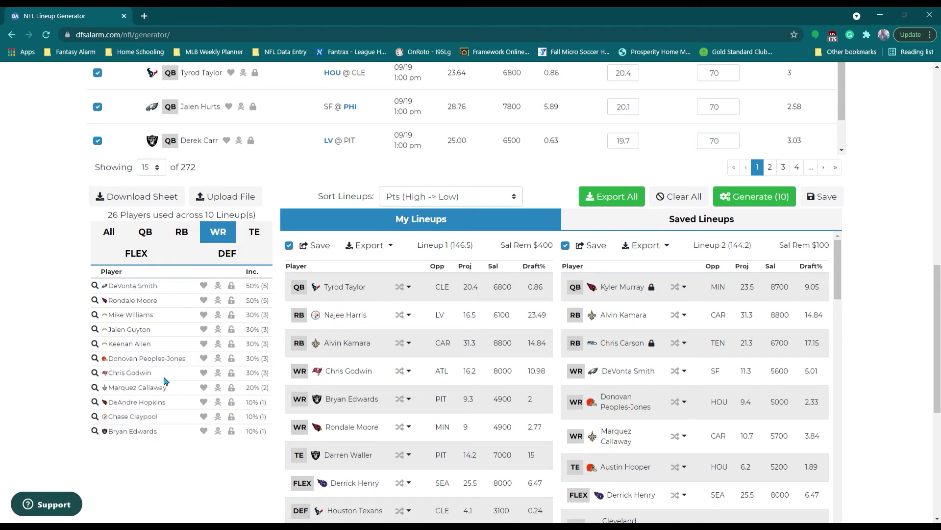
{"action": "left_click", "coordinate": [144, 256]}
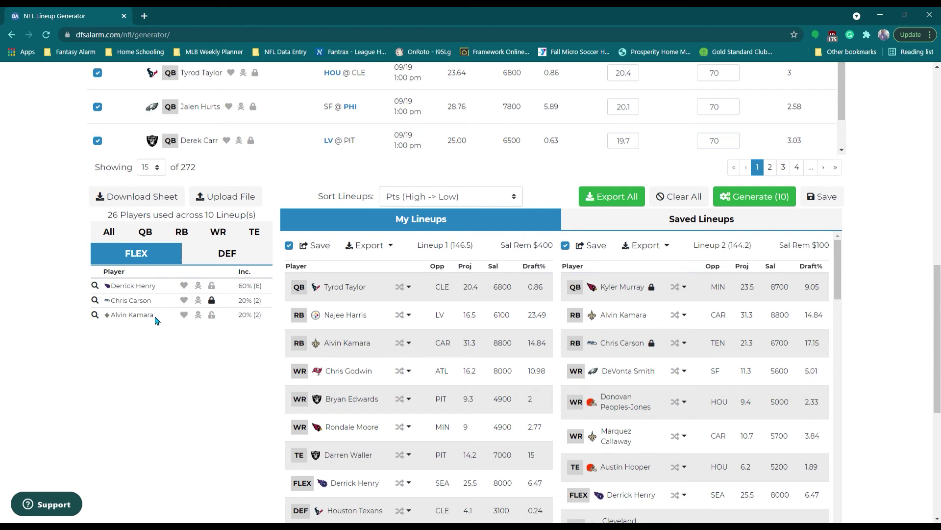
{"action": "left_click", "coordinate": [229, 255]}
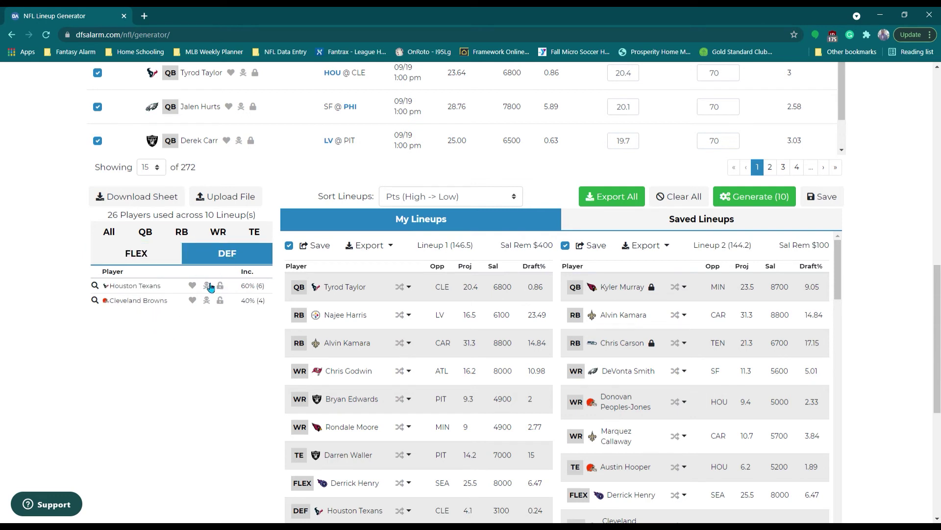
{"action": "left_click", "coordinate": [120, 234]}
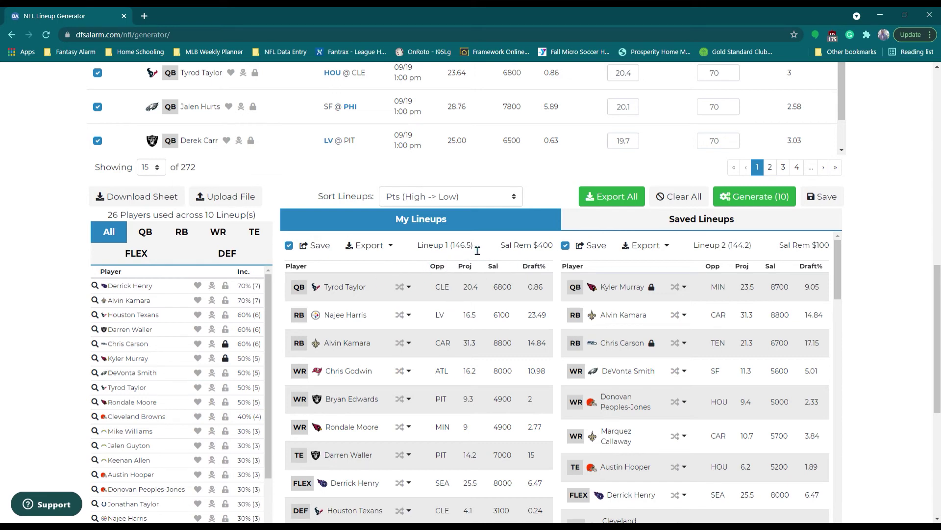
Step: Check the lineup sorting options and Lineup 1's projected points and remaining salary
{"action": "left_click", "coordinate": [390, 198]}
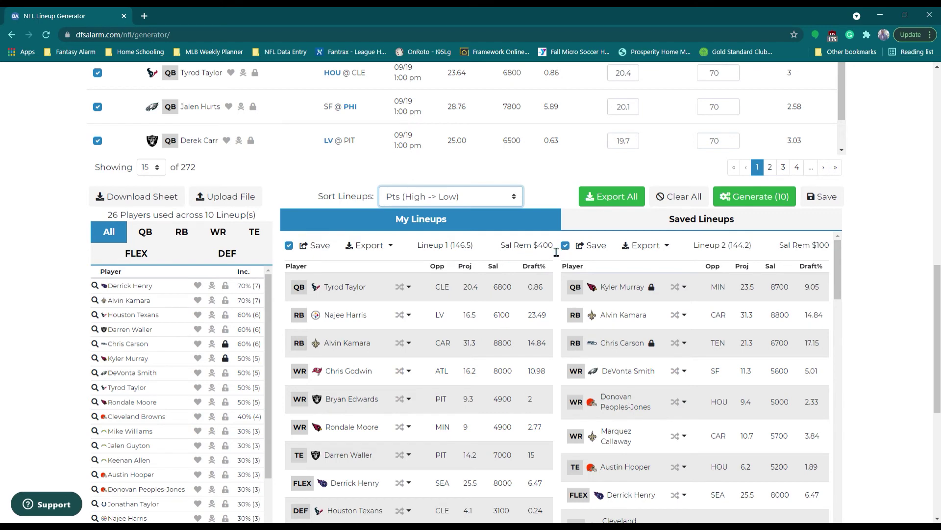
{"action": "left_click_drag", "start_coordinate": [416, 247], "coordinate": [560, 252]}
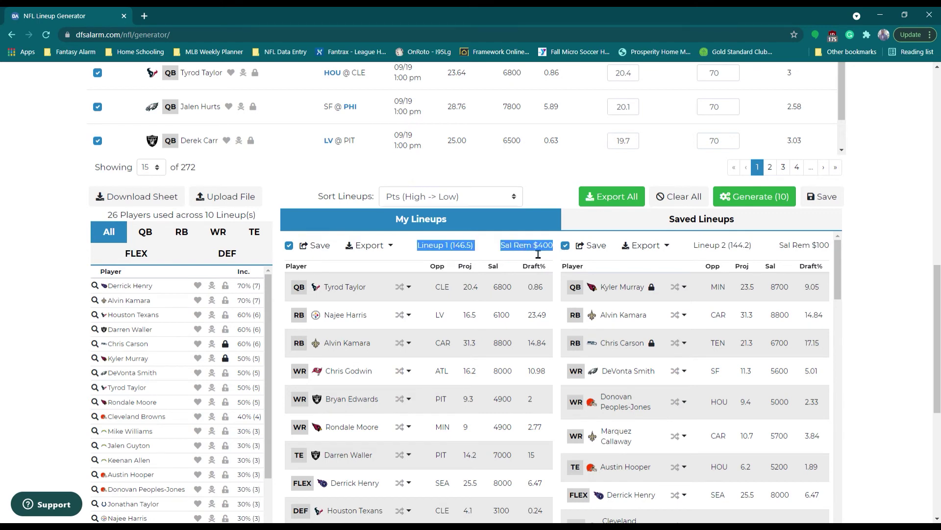
{"action": "left_click", "coordinate": [494, 250]}
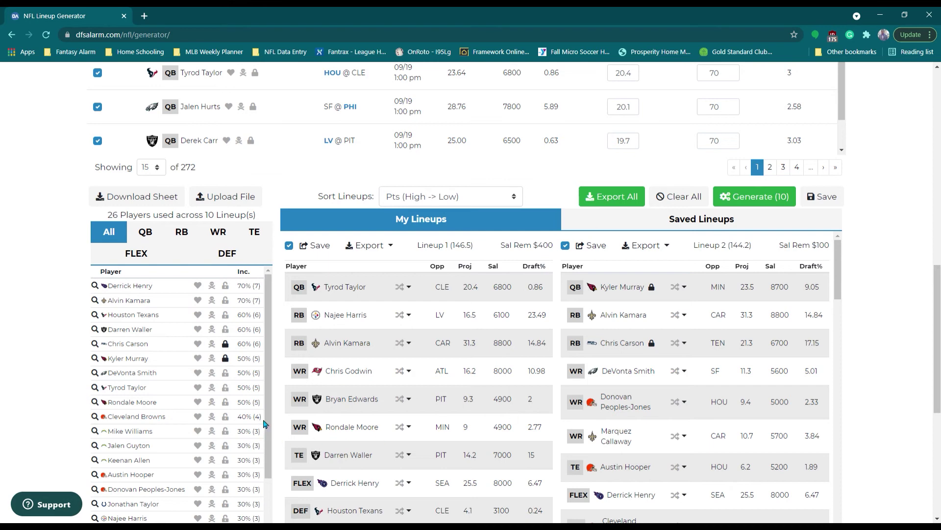
Step: Examine the projected points and salary totals of the generated lineups
{"action": "scroll", "coordinate": [283, 413], "scroll_direction": "down", "scroll_amount": 4}
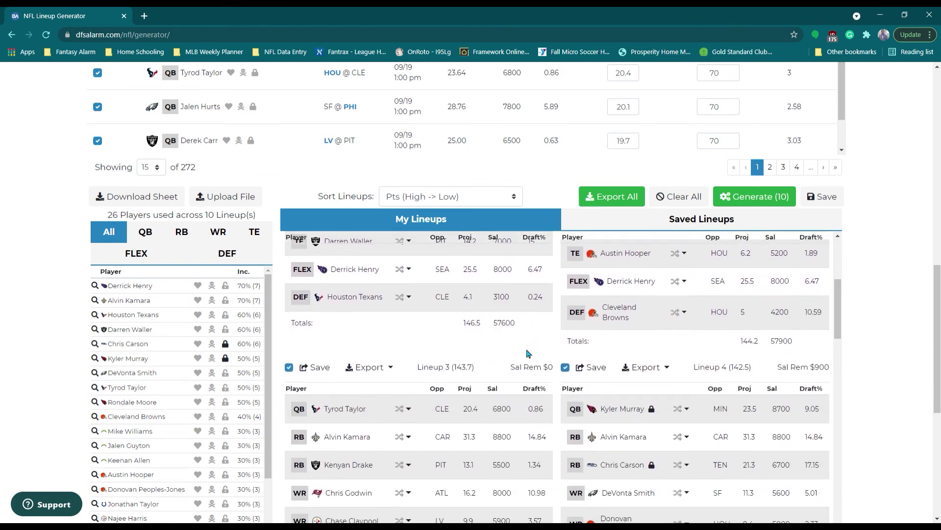
{"action": "left_click_drag", "start_coordinate": [519, 327], "coordinate": [489, 336]}
{"action": "left_click", "coordinate": [286, 344]}
{"action": "left_click_drag", "start_coordinate": [523, 323], "coordinate": [488, 331]}
{"action": "left_click", "coordinate": [281, 345]}
{"action": "scroll", "coordinate": [383, 346], "scroll_direction": "up", "scroll_amount": 4}
{"action": "scroll", "coordinate": [384, 345], "scroll_direction": "up", "scroll_amount": 2}
{"action": "scroll", "coordinate": [387, 345], "scroll_direction": "up", "scroll_amount": 1}
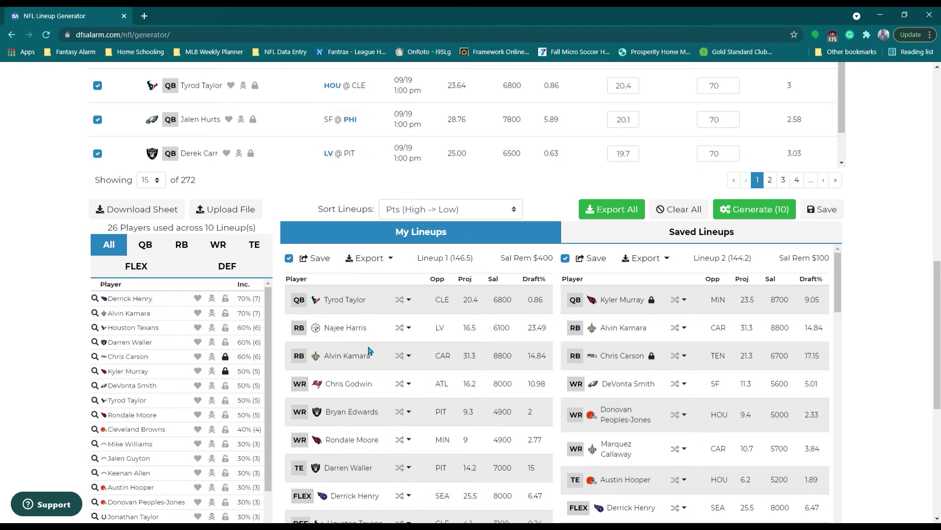
Step: Open the replacement options for Rondale Moore in Lineup 1 and search the replacement players for "allen"
{"action": "left_click", "coordinate": [405, 441]}
{"action": "scroll", "coordinate": [391, 314], "scroll_direction": "down", "scroll_amount": 2}
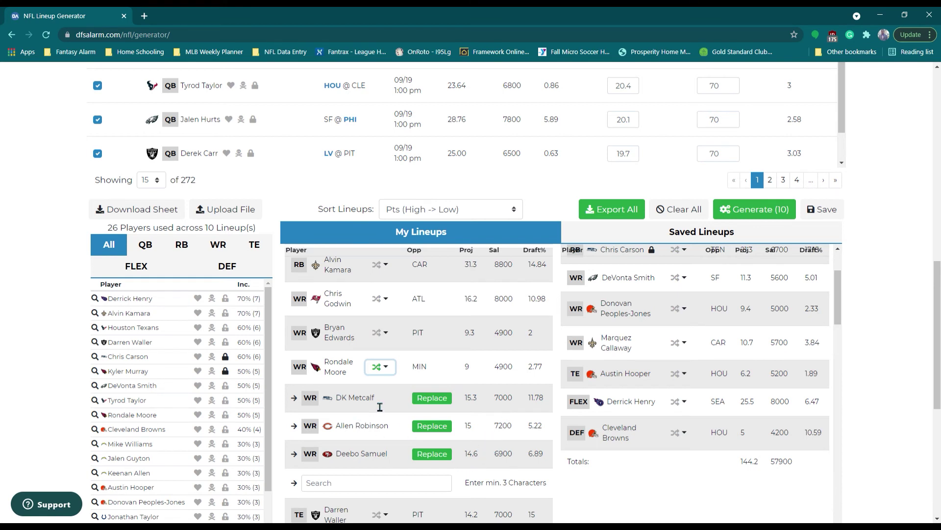
{"action": "left_click", "coordinate": [369, 489]}
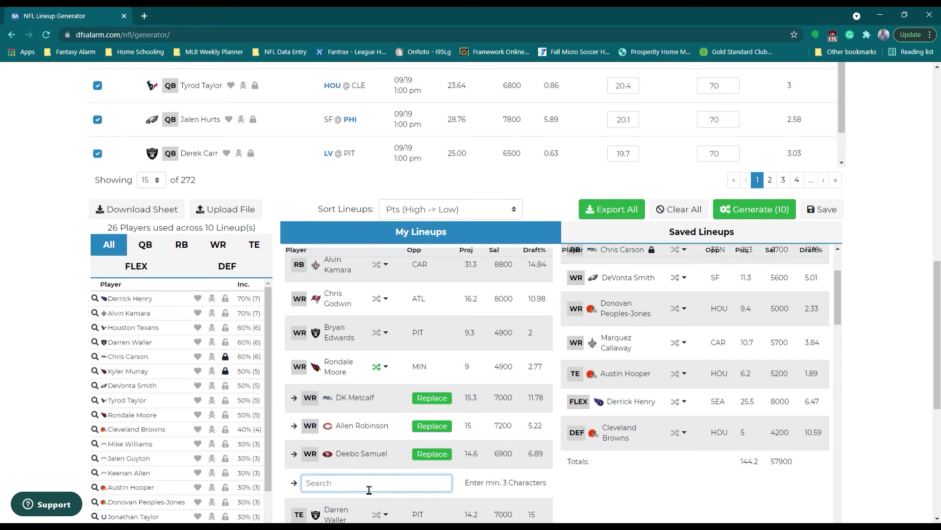
{"action": "type", "text": "allen"}
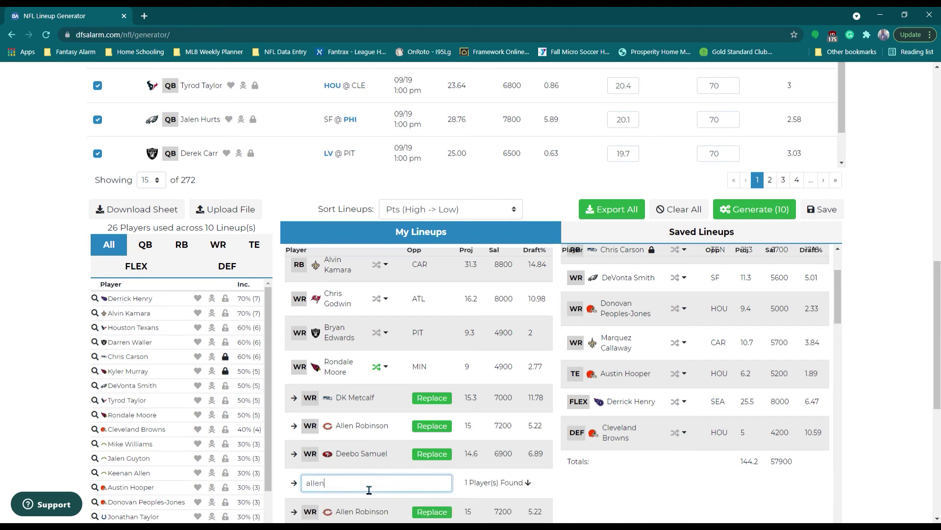
{"action": "scroll", "coordinate": [412, 394], "scroll_direction": "down", "scroll_amount": 3}
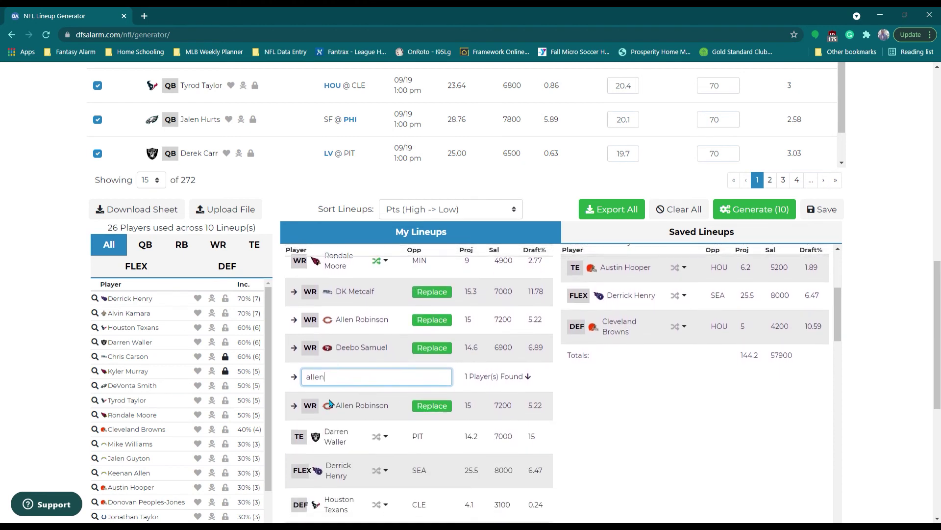
{"action": "scroll", "coordinate": [344, 417], "scroll_direction": "up", "scroll_amount": 3}
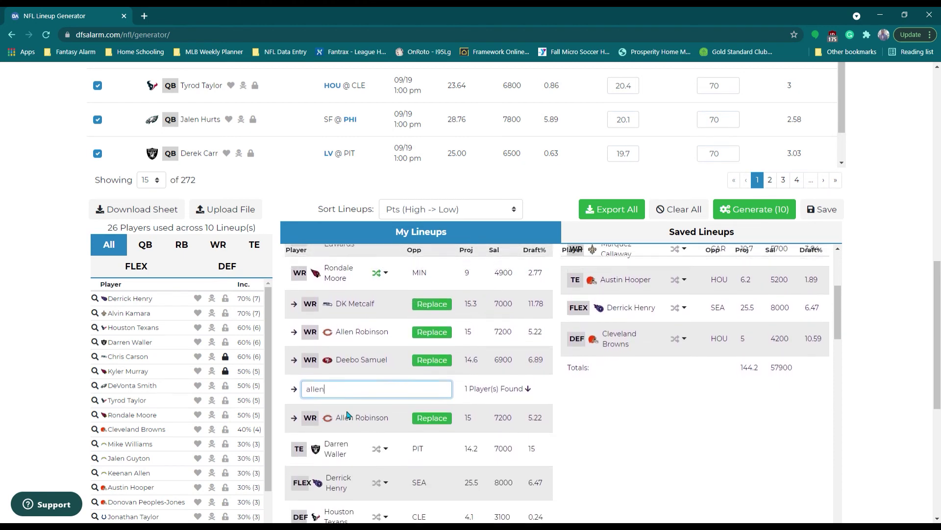
{"action": "scroll", "coordinate": [347, 414], "scroll_direction": "up", "scroll_amount": 3}
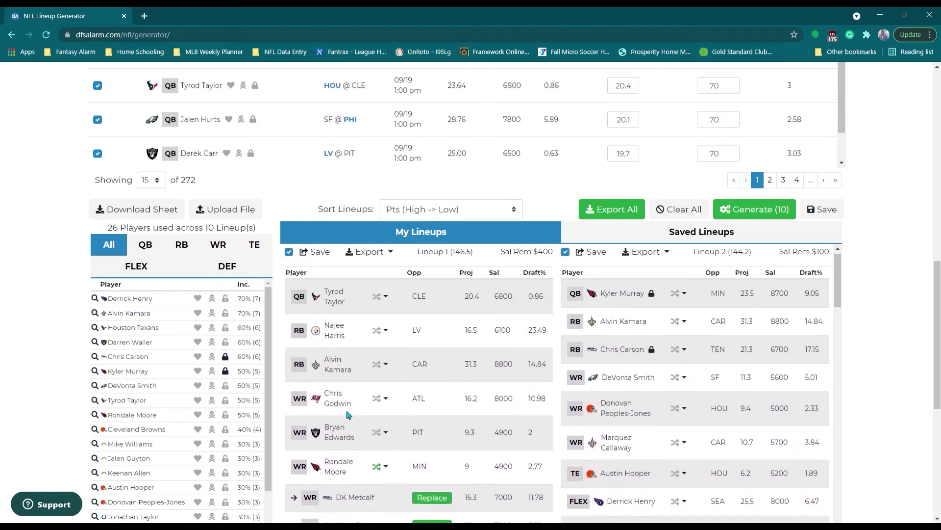
{"action": "scroll", "coordinate": [347, 414], "scroll_direction": "down", "scroll_amount": 5}
Step: Search the replacement players for Rondale Moore's spot in Lineup 1 for "keena" and once more for "allen"
{"action": "key", "text": "BackSpace"}
{"action": "scroll", "coordinate": [347, 414], "scroll_direction": "up", "scroll_amount": 3}
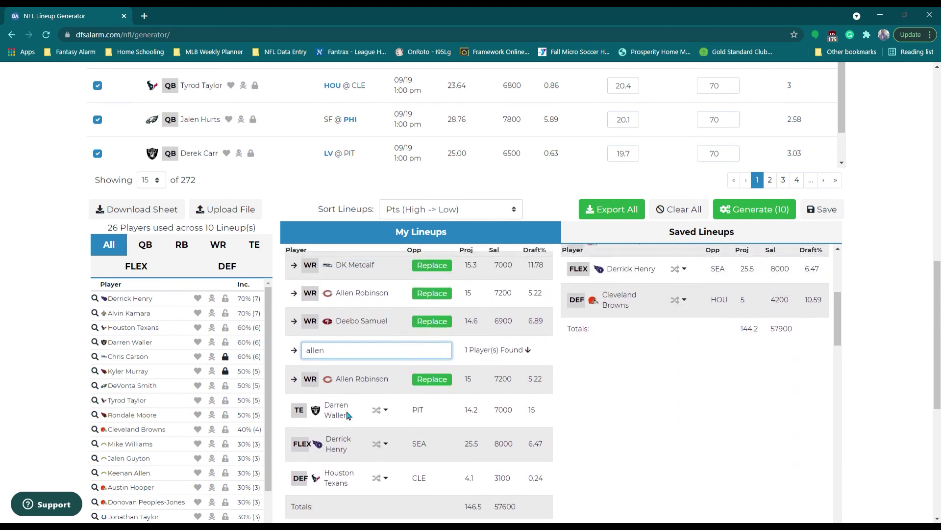
{"action": "key", "text": "BackSpace"}
{"action": "key", "text": "BackSpace"}
{"action": "key", "text": "BackSpace"}
{"action": "key", "text": "BackSpace"}
{"action": "type", "text": "keena"}
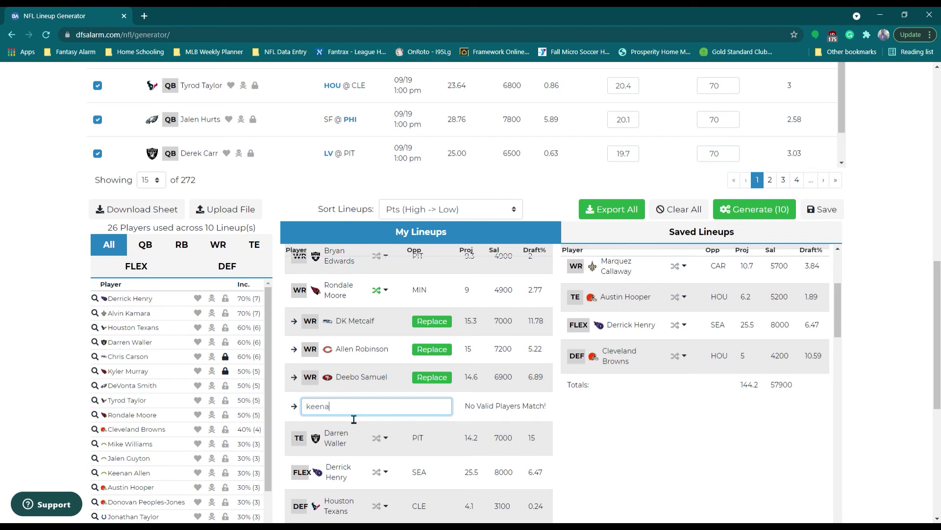
{"action": "key", "text": "BackSpace"}
{"action": "key", "text": "BackSpace"}
{"action": "key", "text": "BackSpace"}
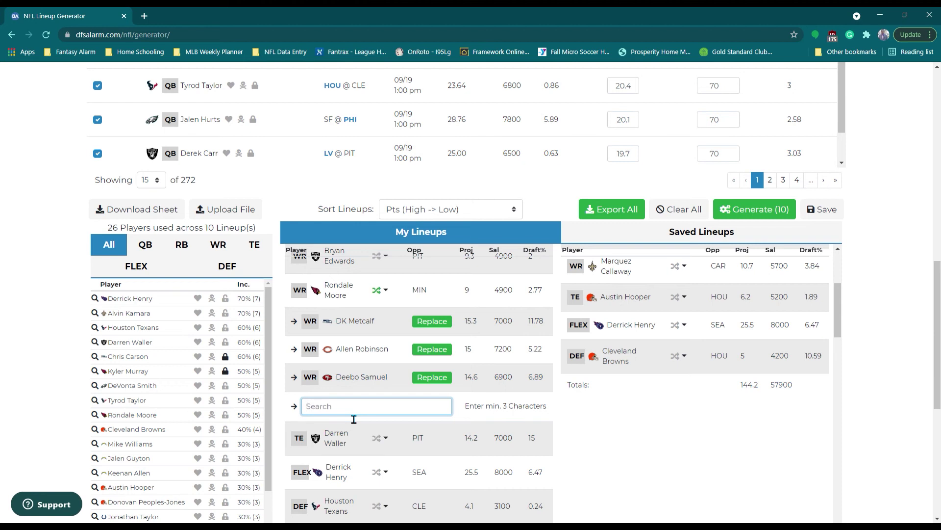
{"action": "type", "text": "allen"}
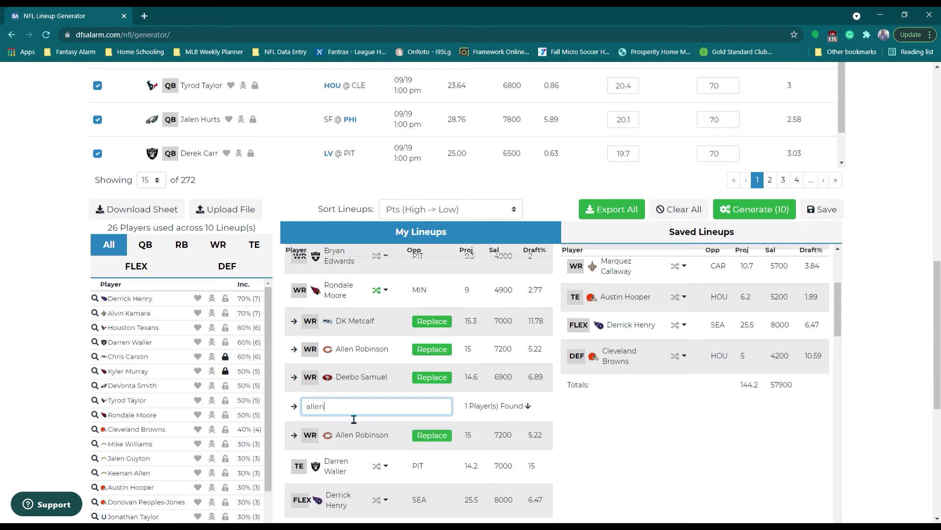
Step: Clear the replacement search and replace Rondale Moore in Lineup 1 with DK Metcalf
{"action": "key", "text": "BackSpace"}
{"action": "key", "text": "BackSpace"}
{"action": "key", "text": "BackSpace"}
{"action": "key", "text": "BackSpace"}
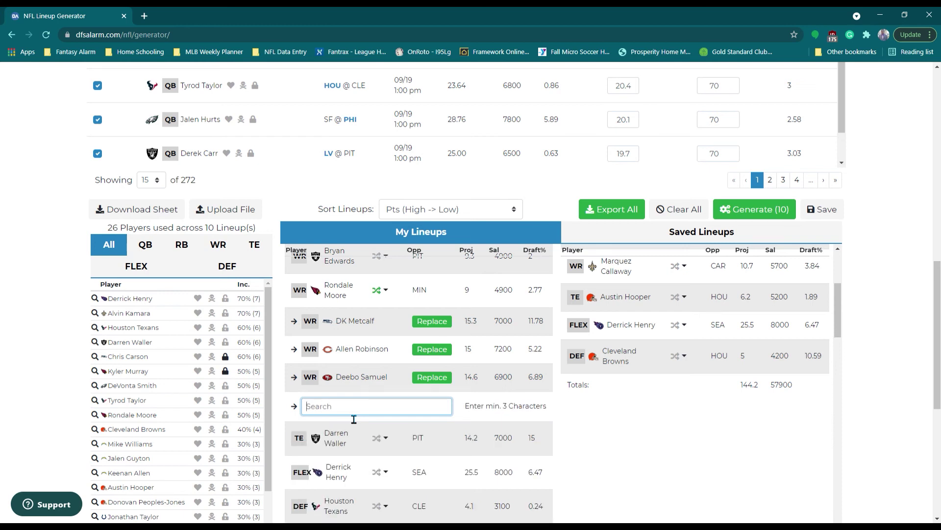
{"action": "left_click", "coordinate": [432, 322]}
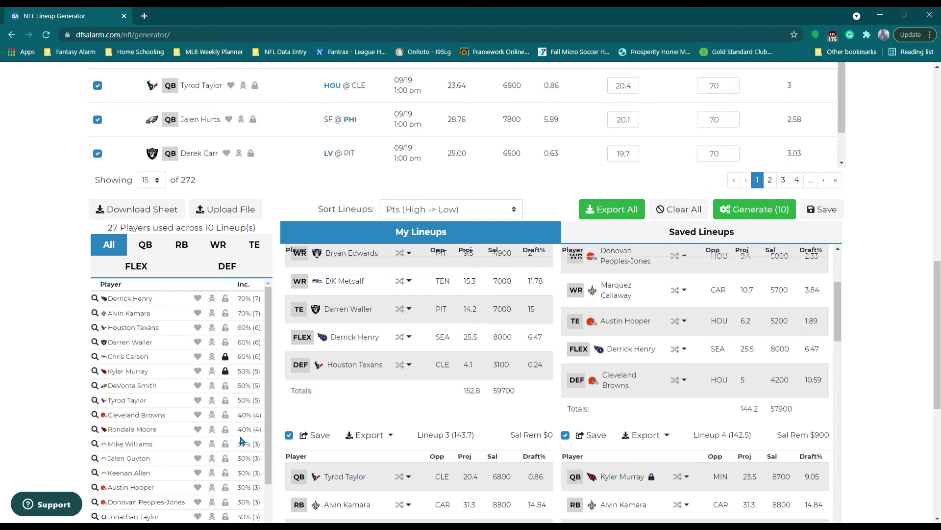
Step: Examine DK Metcalf's entry in the player inclusion list and Lineup 1's projected points, salary total and remaining salary after the swap
{"action": "scroll", "coordinate": [256, 448], "scroll_direction": "down", "scroll_amount": 3}
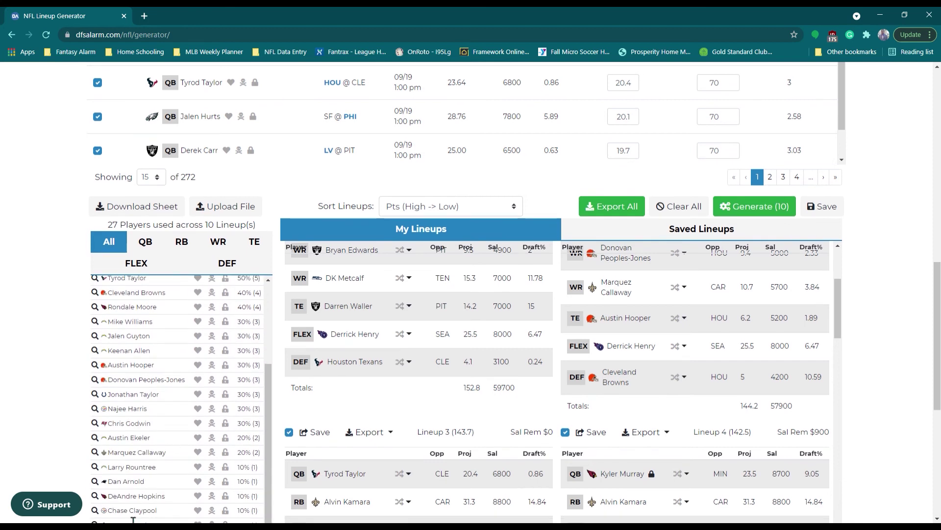
{"action": "scroll", "coordinate": [153, 481], "scroll_direction": "down", "scroll_amount": 3}
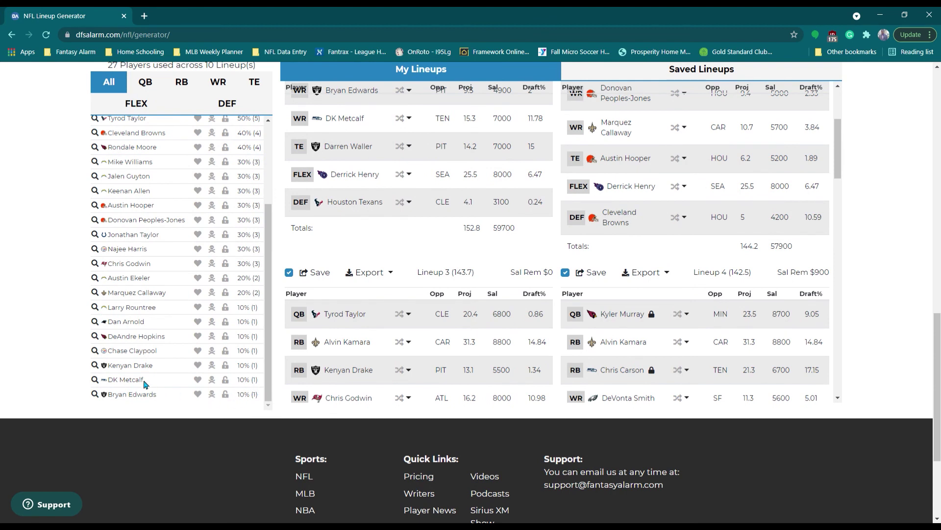
{"action": "scroll", "coordinate": [406, 253], "scroll_direction": "up", "scroll_amount": 3}
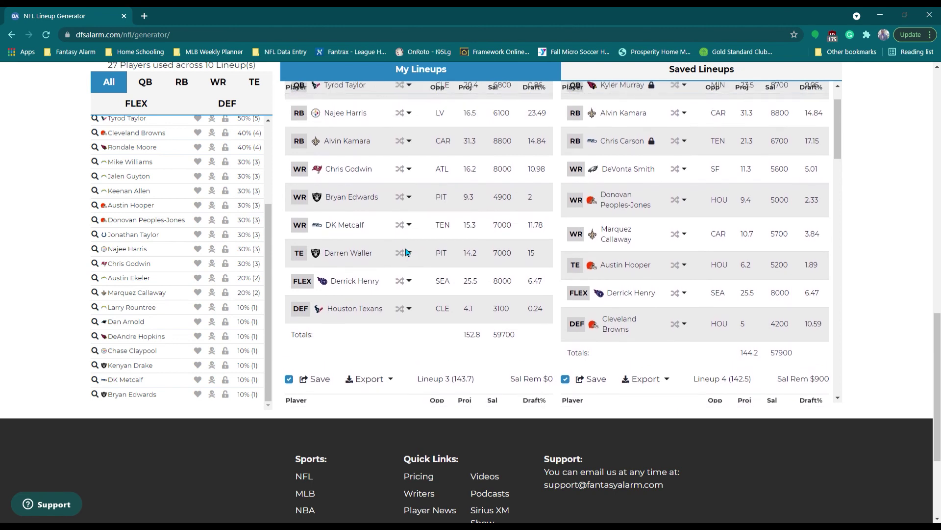
{"action": "scroll", "coordinate": [406, 253], "scroll_direction": "up", "scroll_amount": 1}
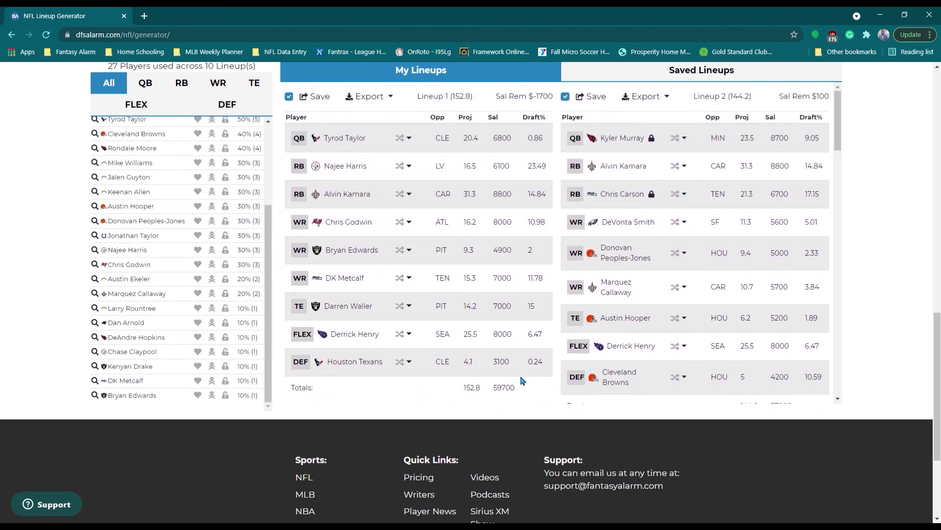
{"action": "scroll", "coordinate": [502, 375], "scroll_direction": "up", "scroll_amount": 4}
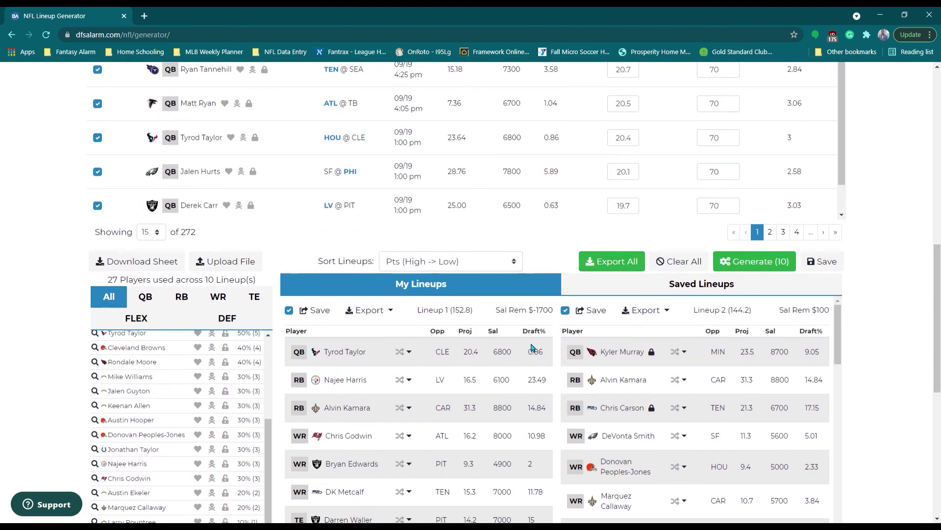
{"action": "scroll", "coordinate": [467, 324], "scroll_direction": "down", "scroll_amount": 4}
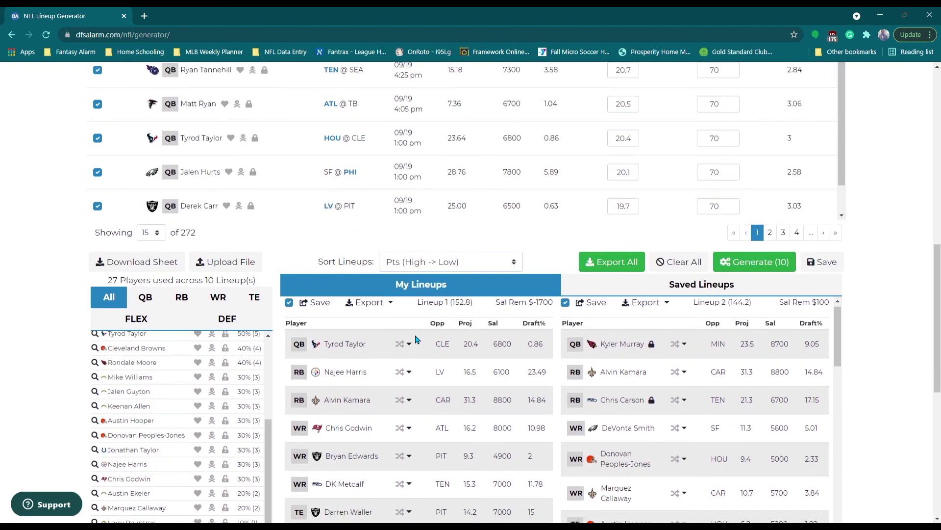
{"action": "scroll", "coordinate": [491, 419], "scroll_direction": "up", "scroll_amount": 2}
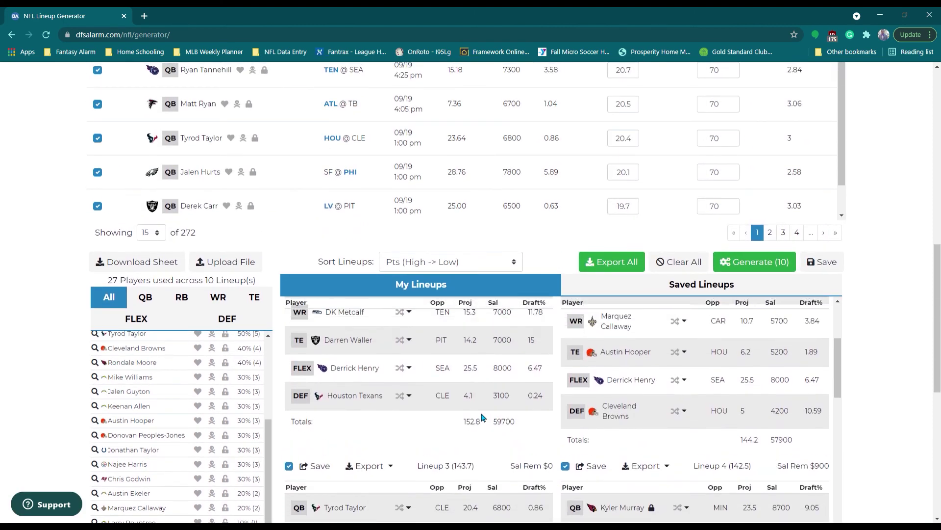
{"action": "scroll", "coordinate": [359, 379], "scroll_direction": "up", "scroll_amount": 2}
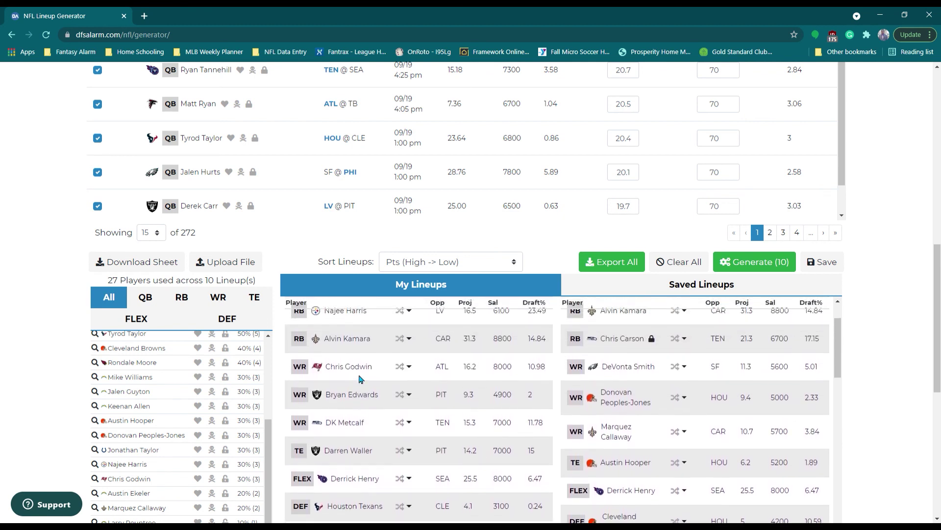
{"action": "scroll", "coordinate": [523, 359], "scroll_direction": "up", "scroll_amount": 1}
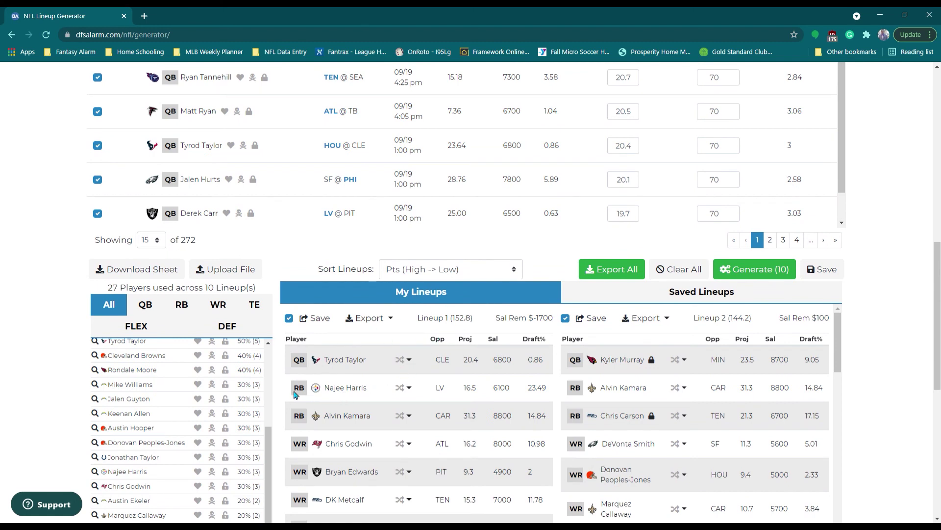
{"action": "scroll", "coordinate": [431, 404], "scroll_direction": "down", "scroll_amount": 3}
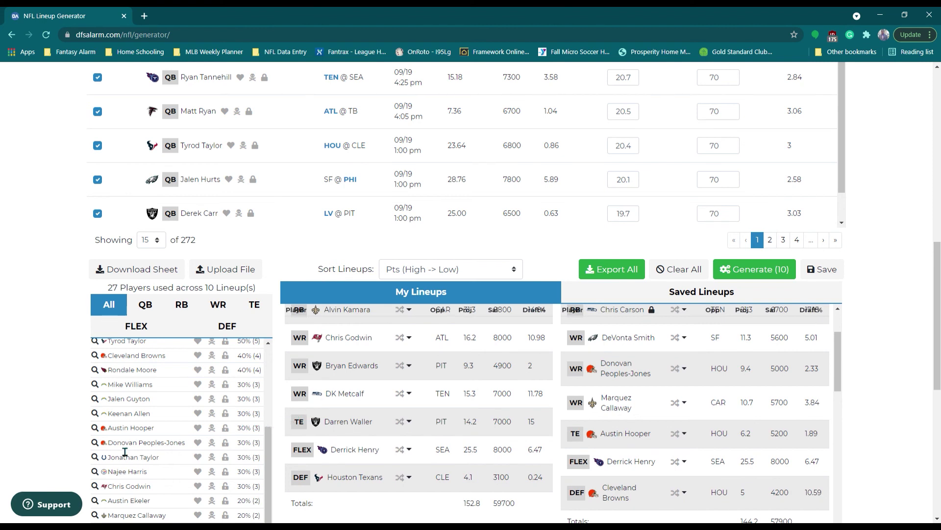
{"action": "scroll", "coordinate": [338, 455], "scroll_direction": "up", "scroll_amount": 3}
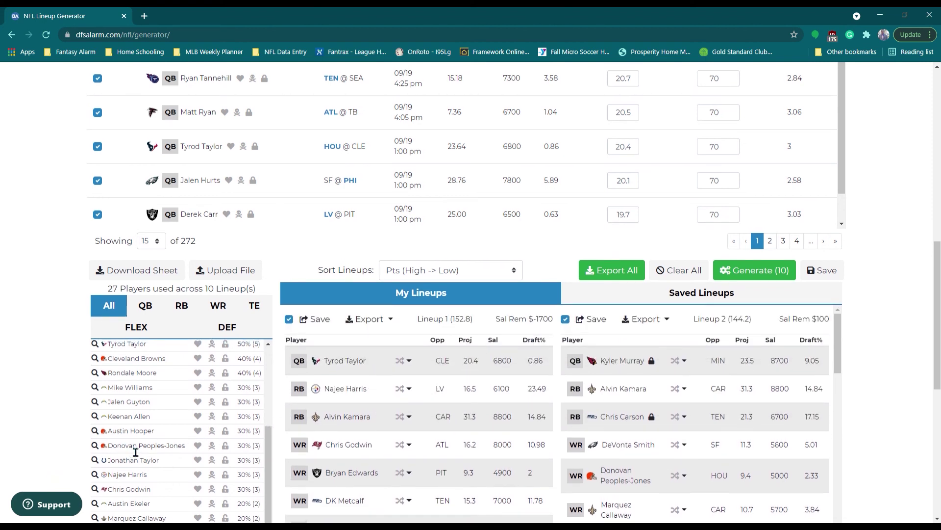
Step: Filter the lineups to those containing the Houston Texans defense, review them, and remove the filter
{"action": "scroll", "coordinate": [130, 449], "scroll_direction": "up", "scroll_amount": 3}
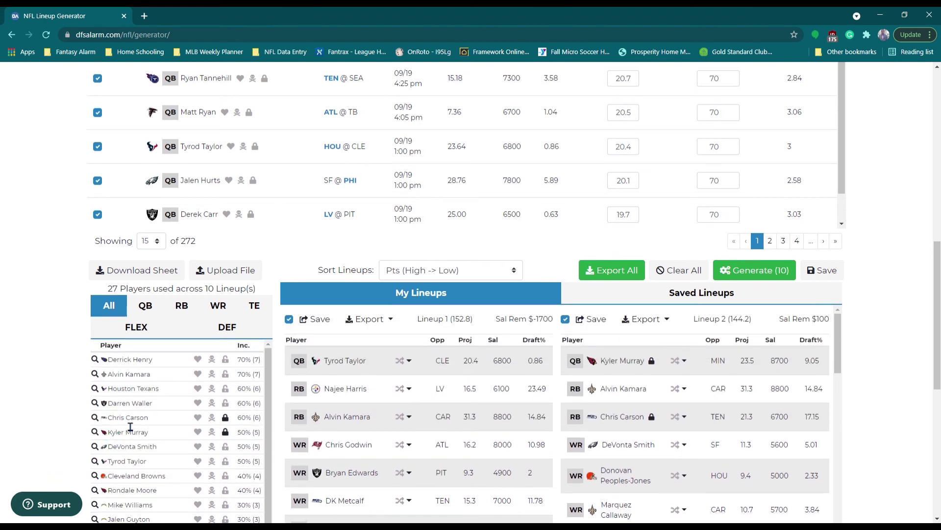
{"action": "left_click", "coordinate": [96, 389]}
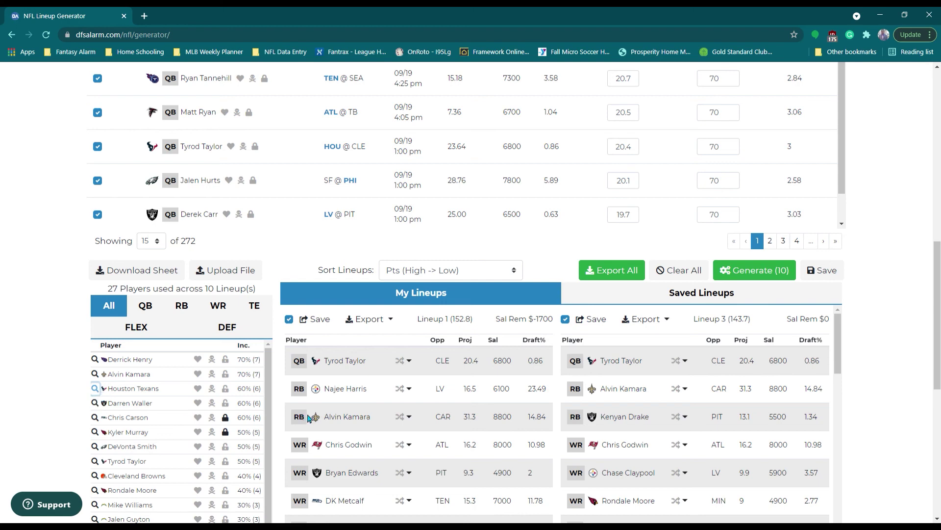
{"action": "scroll", "coordinate": [236, 387], "scroll_direction": "up", "scroll_amount": 3}
{"action": "scroll", "coordinate": [251, 388], "scroll_direction": "down", "scroll_amount": 2}
{"action": "scroll", "coordinate": [251, 388], "scroll_direction": "down", "scroll_amount": 5}
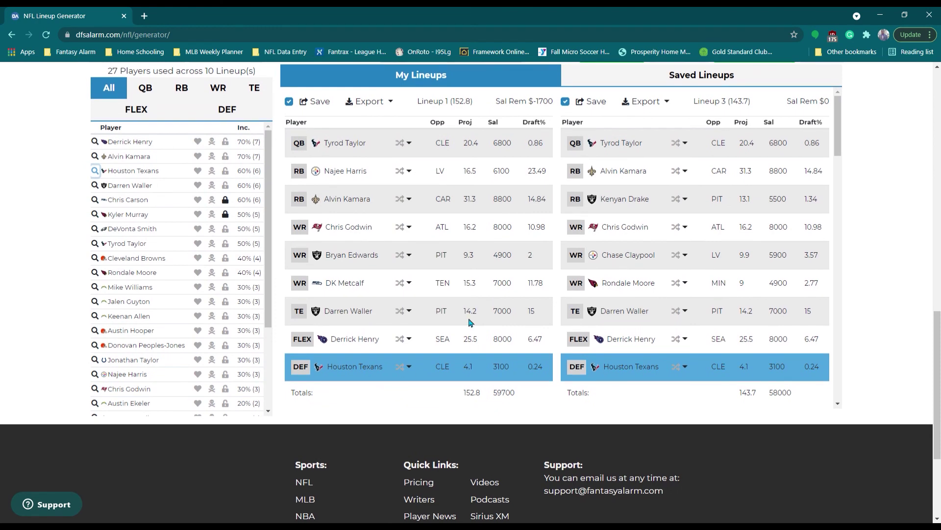
{"action": "scroll", "coordinate": [485, 329], "scroll_direction": "down", "scroll_amount": 2}
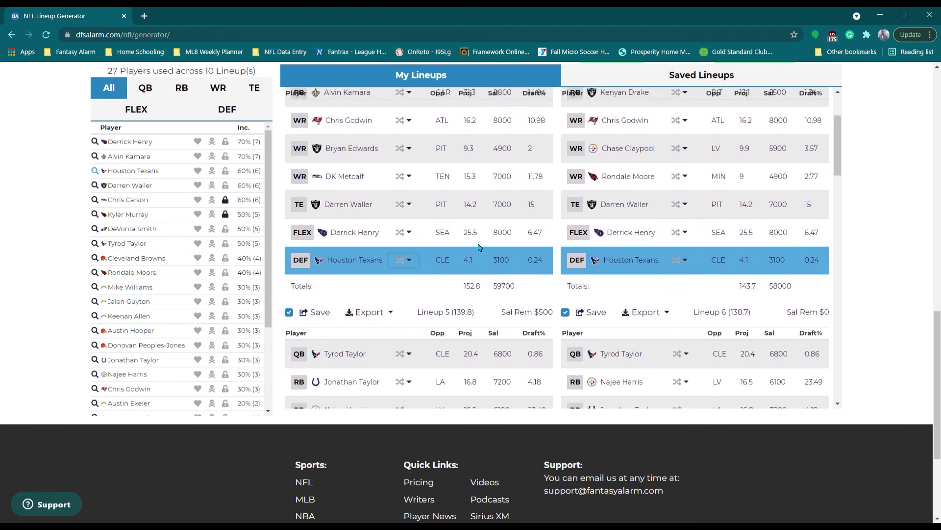
{"action": "scroll", "coordinate": [480, 244], "scroll_direction": "down", "scroll_amount": 7}
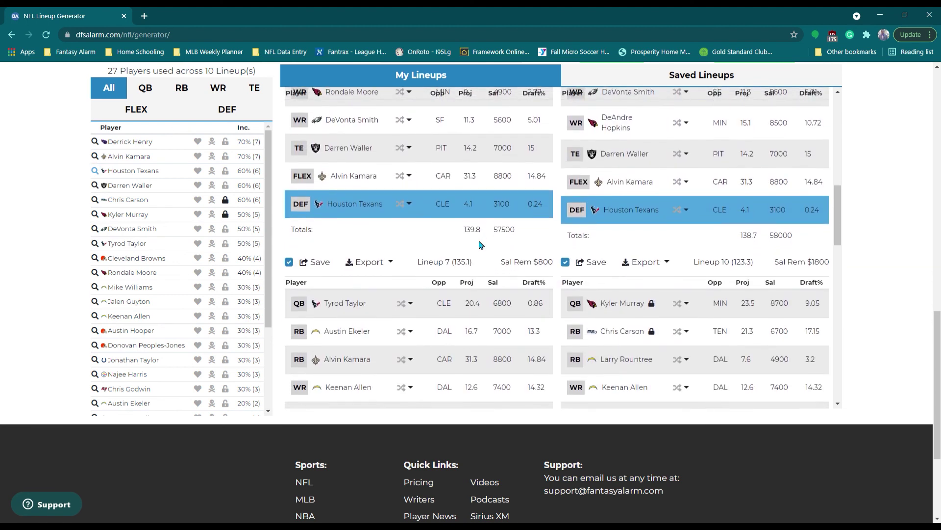
{"action": "scroll", "coordinate": [480, 245], "scroll_direction": "up", "scroll_amount": 1}
{"action": "left_click", "coordinate": [96, 182]}
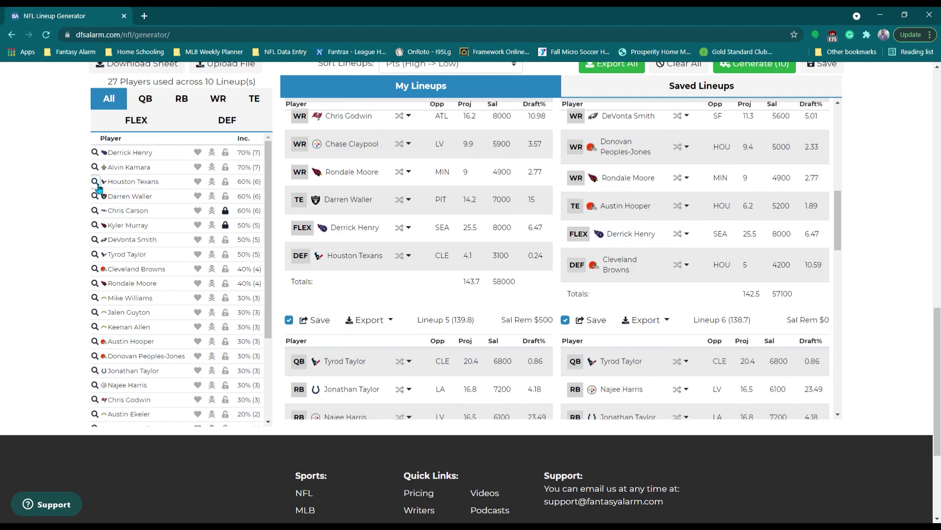
Step: Export all 10 lineups from Lineup 1's export options and open the downloaded CSV file
{"action": "scroll", "coordinate": [440, 279], "scroll_direction": "up", "scroll_amount": 8}
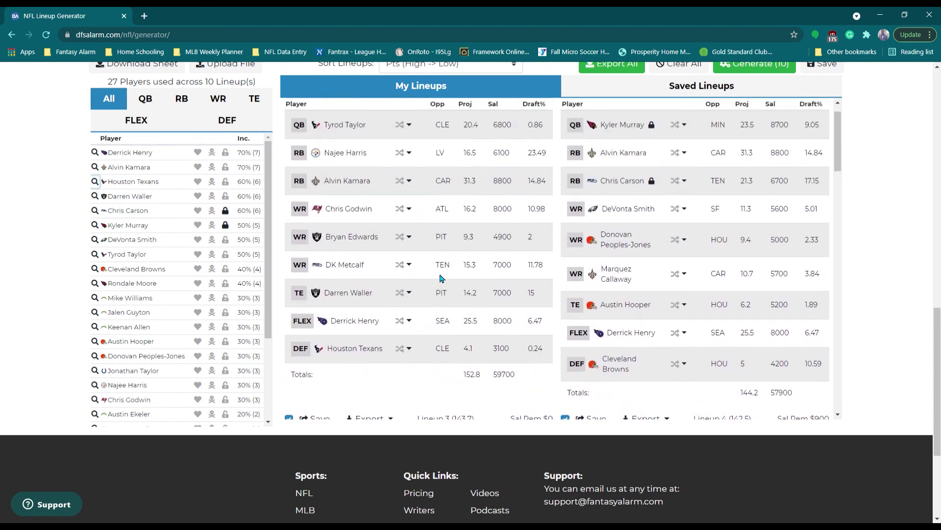
{"action": "scroll", "coordinate": [441, 278], "scroll_direction": "up", "scroll_amount": 1}
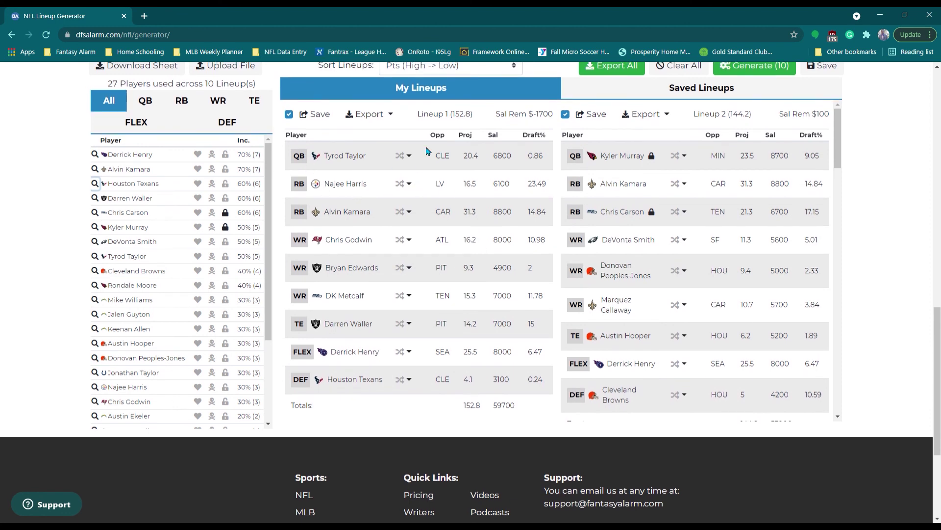
{"action": "left_click", "coordinate": [390, 114]}
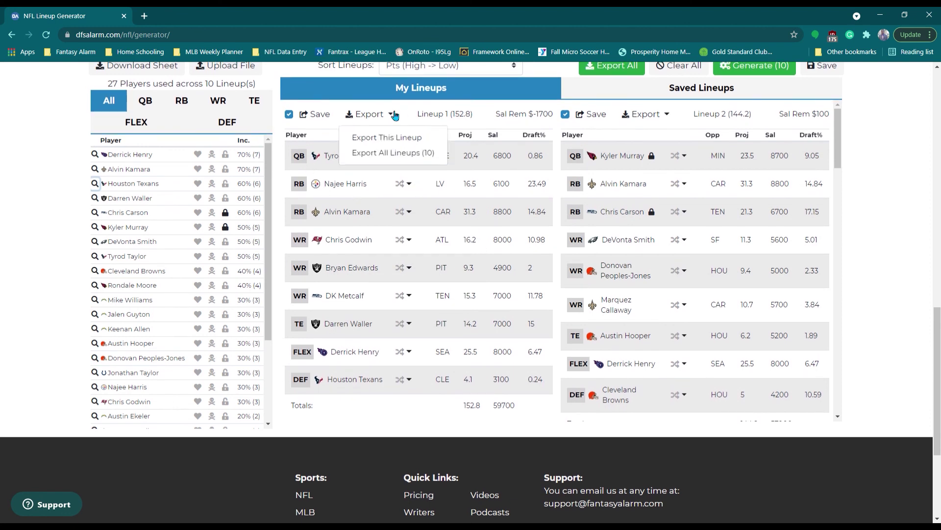
{"action": "left_click", "coordinate": [392, 153]}
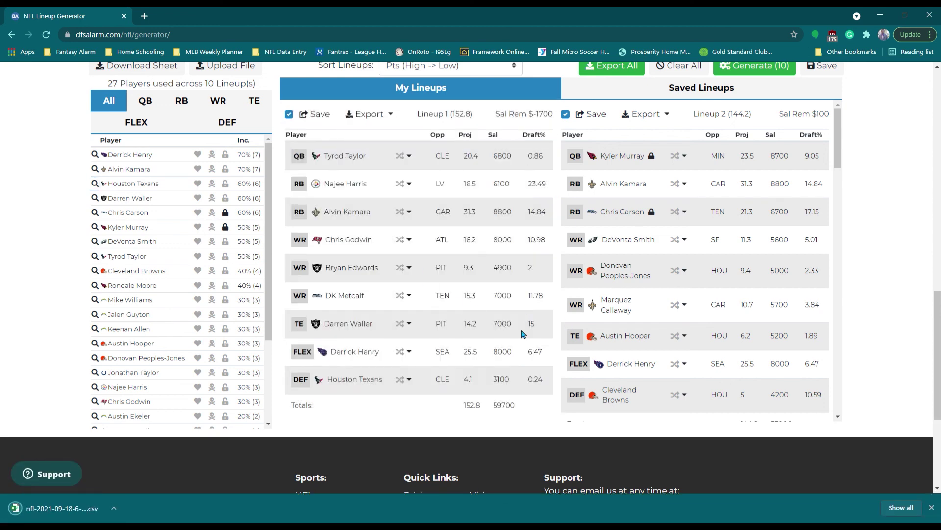
{"action": "left_click", "coordinate": [68, 510]}
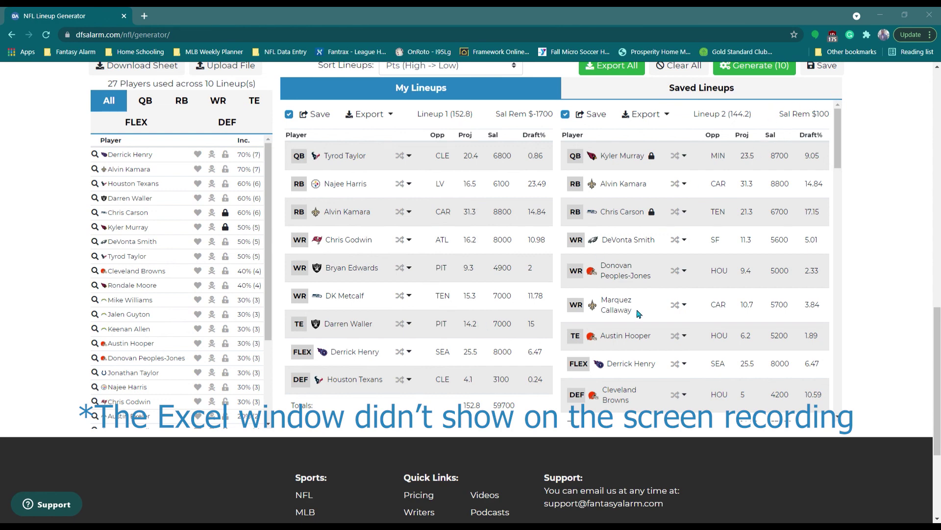
Step: Browse pages 2 through 5 of the player pool, reviewing the players' projections and exposure percentages
{"action": "scroll", "coordinate": [554, 316], "scroll_direction": "up", "scroll_amount": 5}
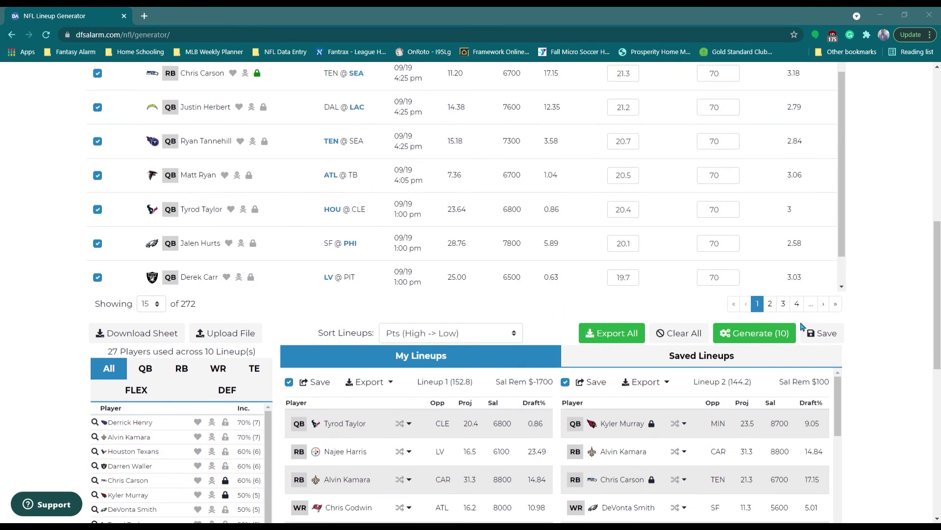
{"action": "scroll", "coordinate": [493, 237], "scroll_direction": "down", "scroll_amount": 1}
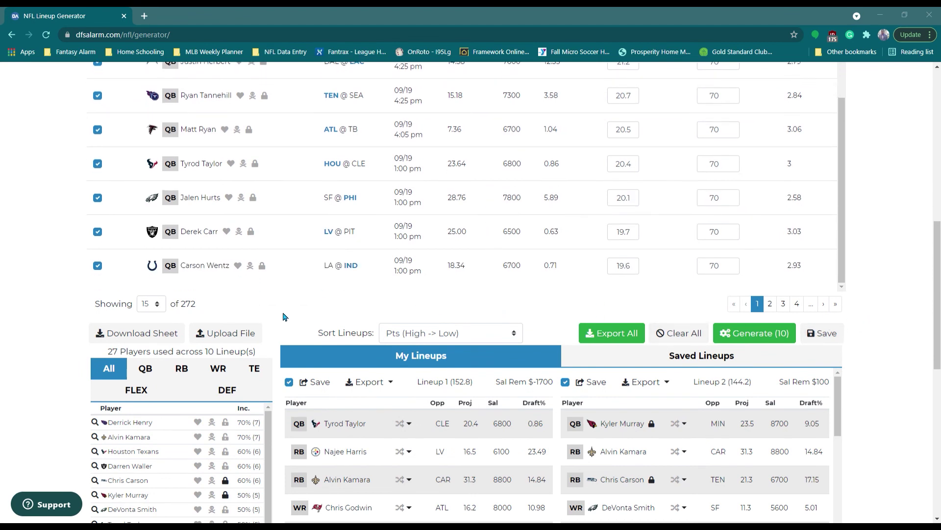
{"action": "scroll", "coordinate": [282, 317], "scroll_direction": "up", "scroll_amount": 3}
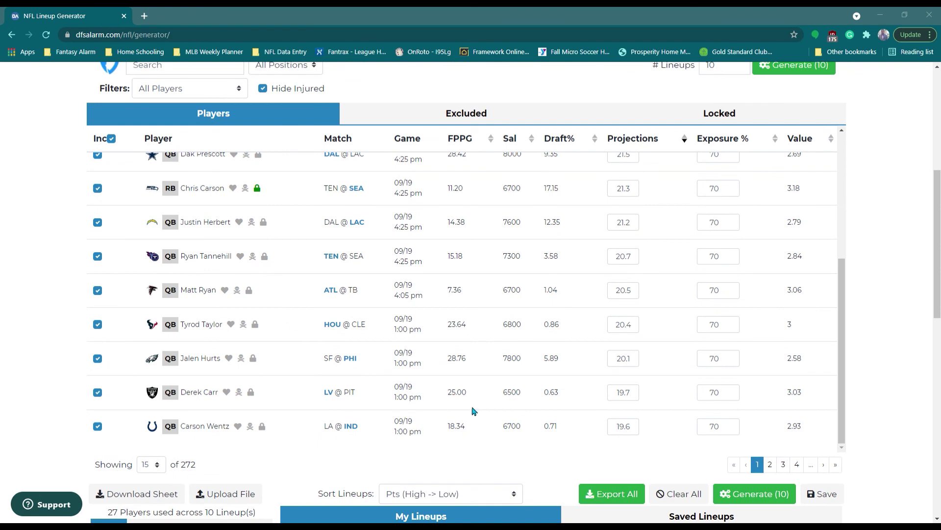
{"action": "left_click", "coordinate": [770, 466]}
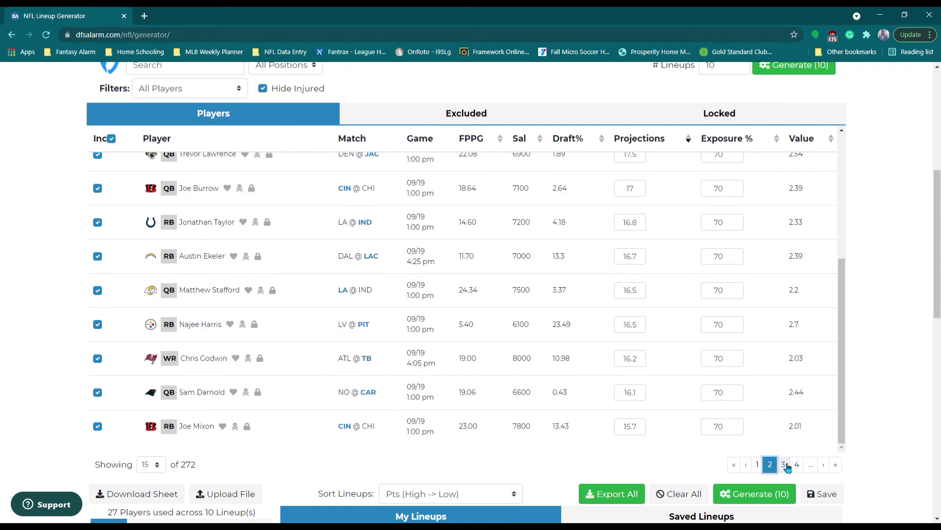
{"action": "left_click", "coordinate": [787, 465]}
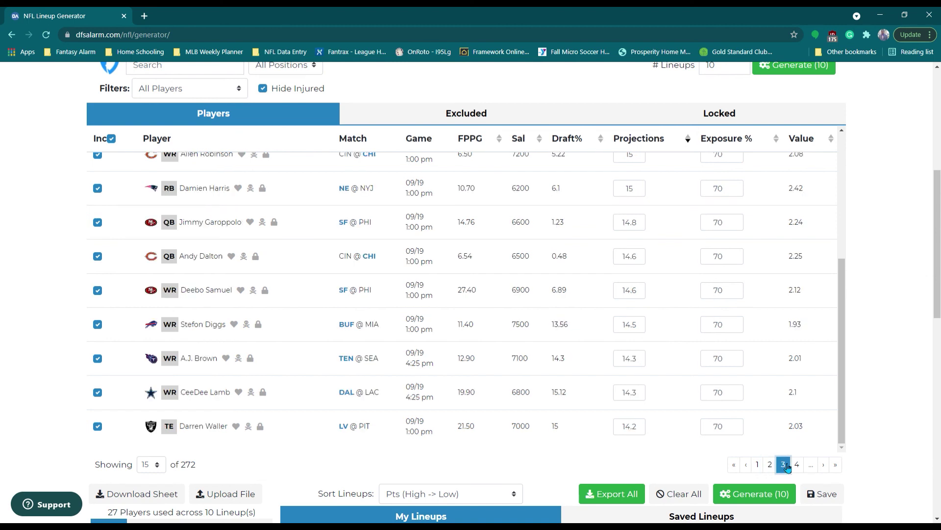
{"action": "left_click", "coordinate": [799, 467]}
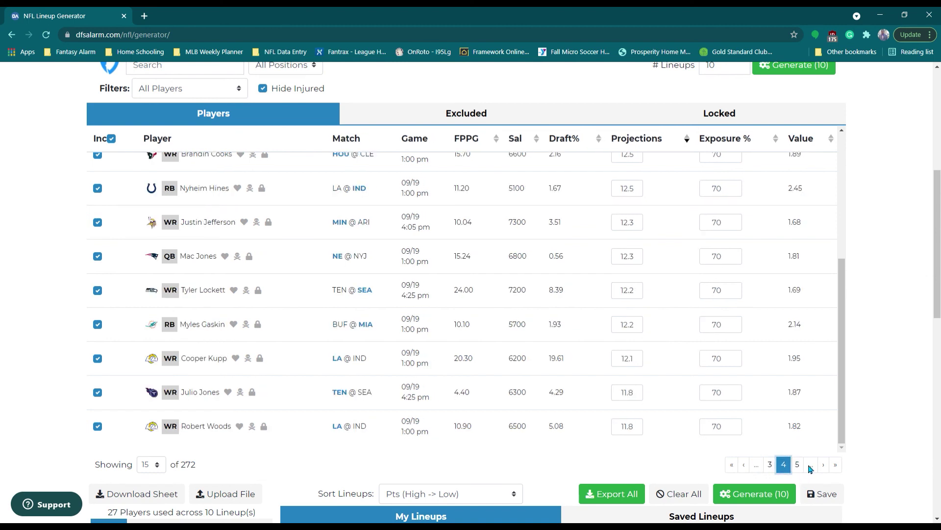
{"action": "left_click", "coordinate": [797, 466]}
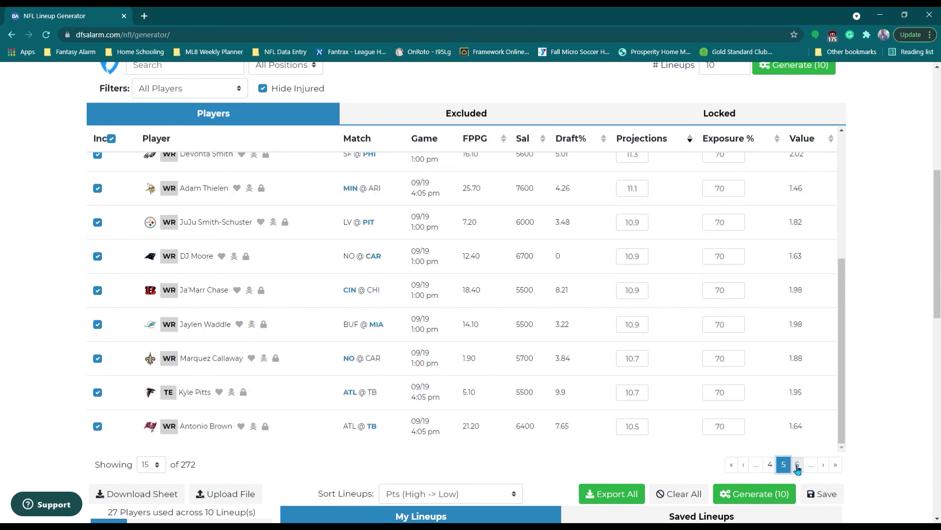
Step: Return to the first page of the player pool, show 25 players per page, and look through the longer list
{"action": "left_click", "coordinate": [732, 466]}
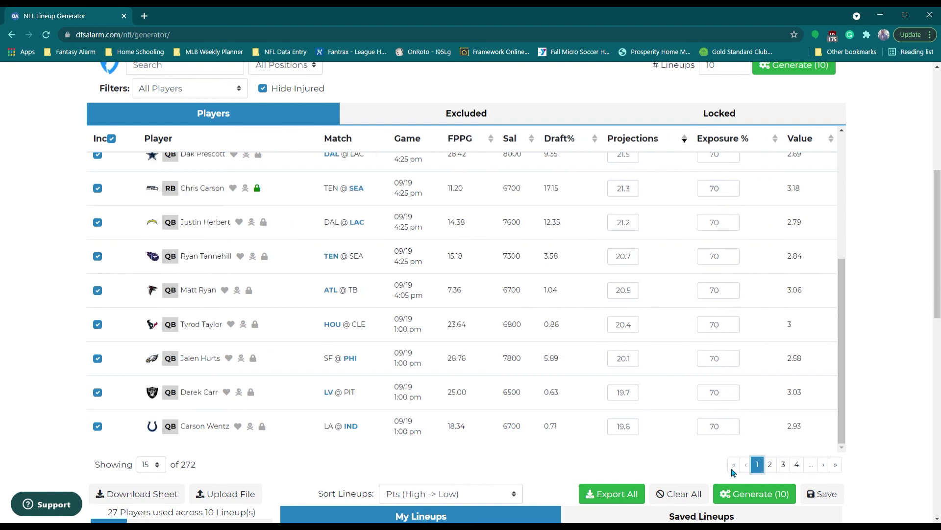
{"action": "left_click", "coordinate": [152, 486]}
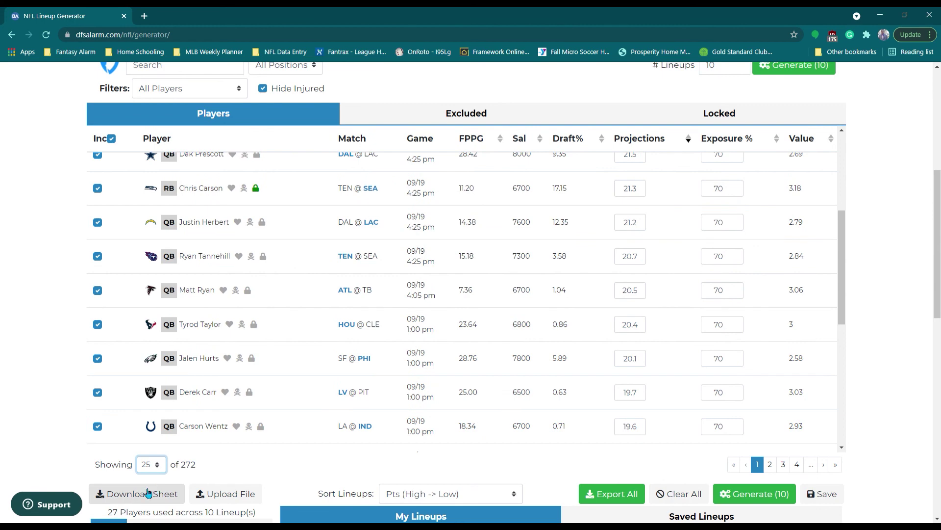
{"action": "scroll", "coordinate": [234, 274], "scroll_direction": "down", "scroll_amount": 7}
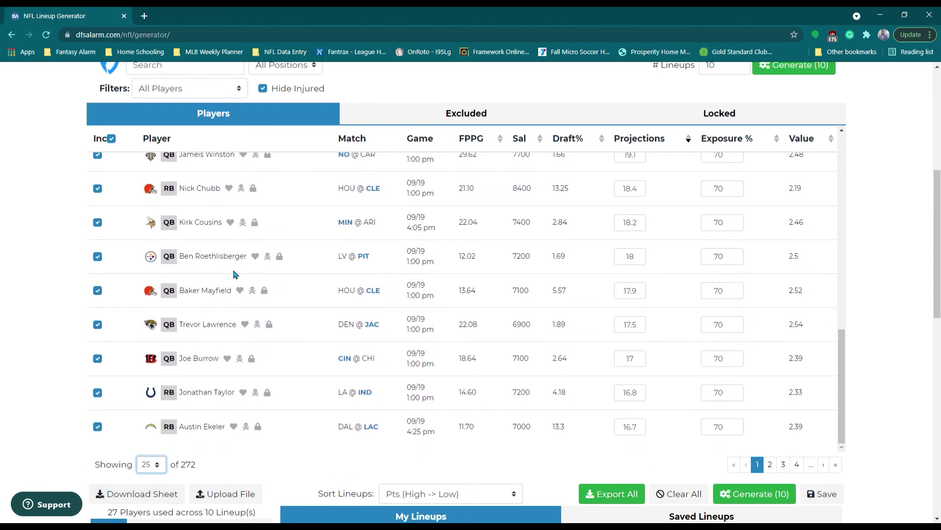
{"action": "scroll", "coordinate": [245, 382], "scroll_direction": "up", "scroll_amount": 10}
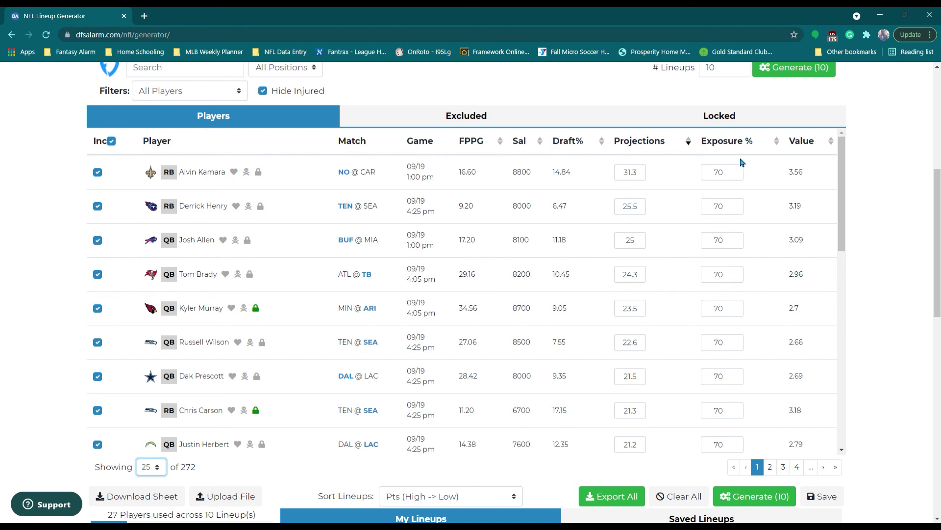
Step: Review the player inclusion list and the generated lineups once more, and return to the generator's introduction
{"action": "scroll", "coordinate": [50, 348], "scroll_direction": "down", "scroll_amount": 6}
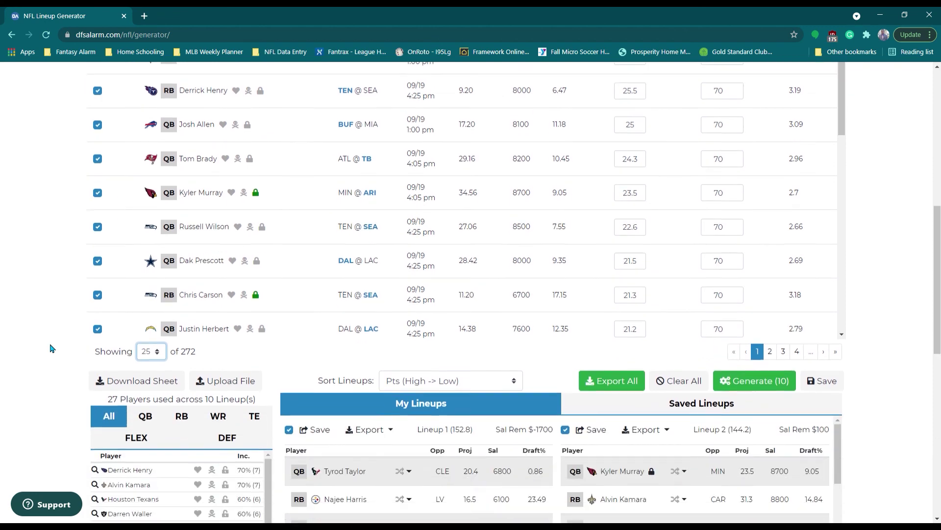
{"action": "scroll", "coordinate": [50, 348], "scroll_direction": "down", "scroll_amount": 2}
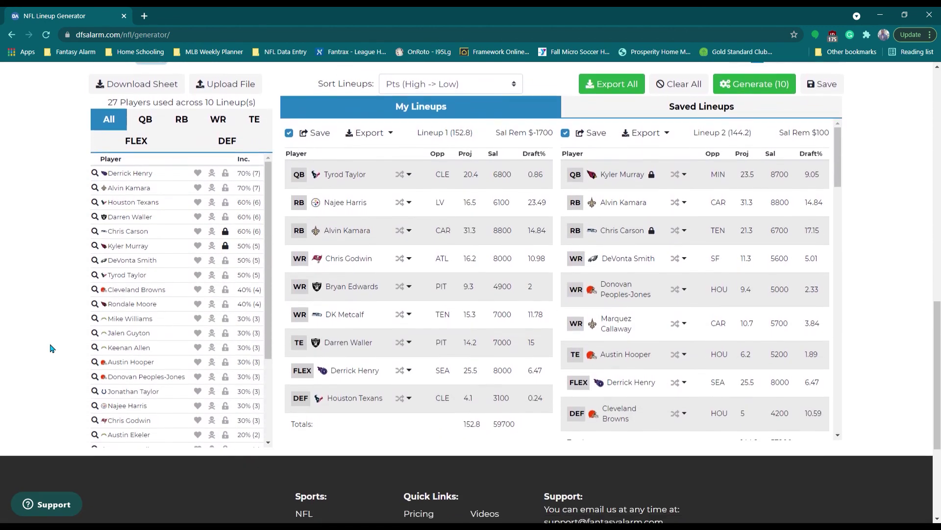
{"action": "scroll", "coordinate": [50, 348], "scroll_direction": "up", "scroll_amount": 9}
{"action": "scroll", "coordinate": [50, 348], "scroll_direction": "up", "scroll_amount": 5}
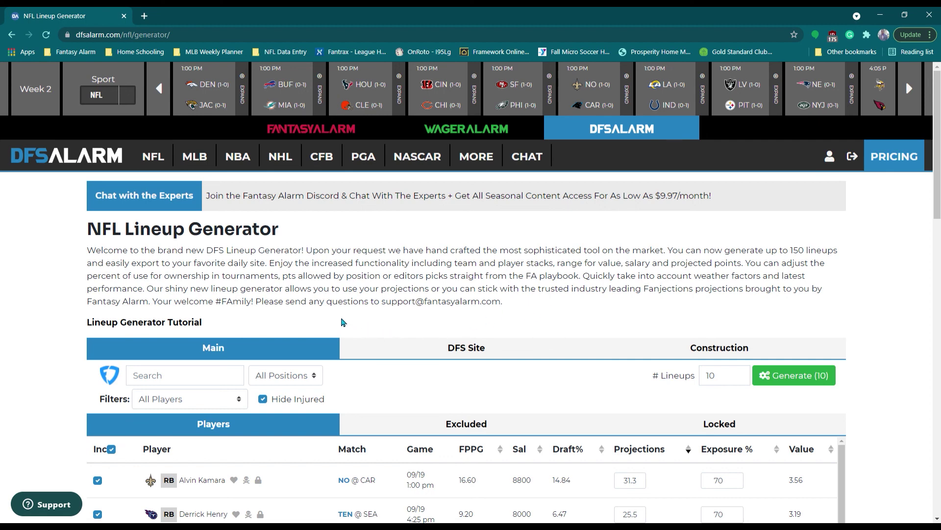
{"action": "scroll", "coordinate": [386, 316], "scroll_direction": "down", "scroll_amount": 3}
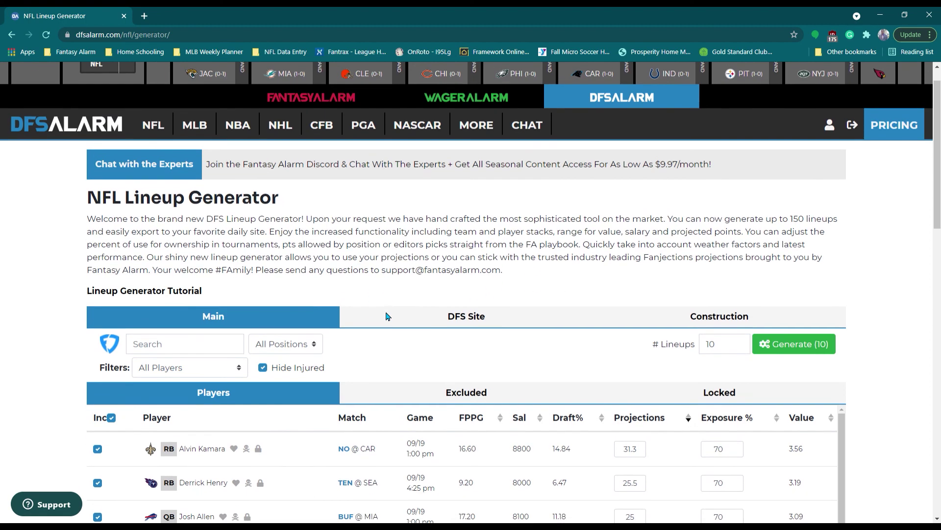
{"action": "scroll", "coordinate": [385, 317], "scroll_direction": "up", "scroll_amount": 5}
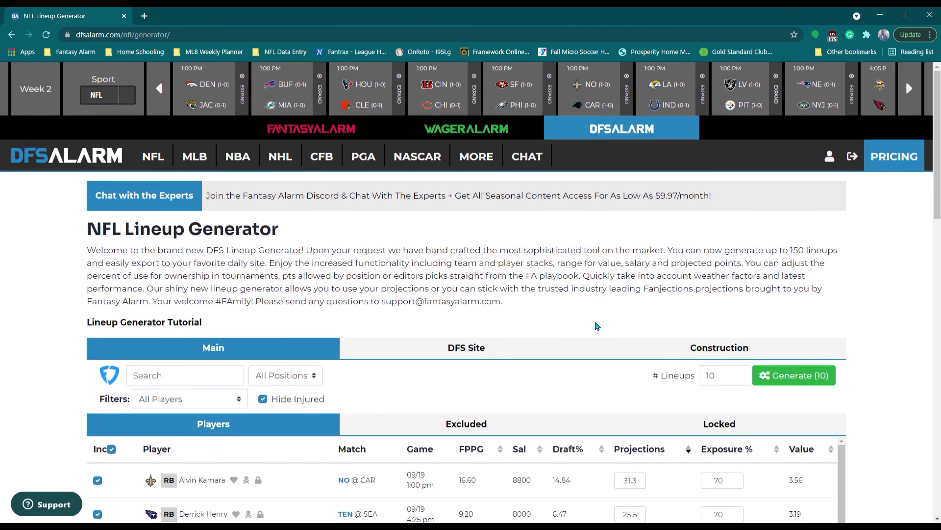
{"action": "scroll", "coordinate": [596, 325], "scroll_direction": "down", "scroll_amount": 2}
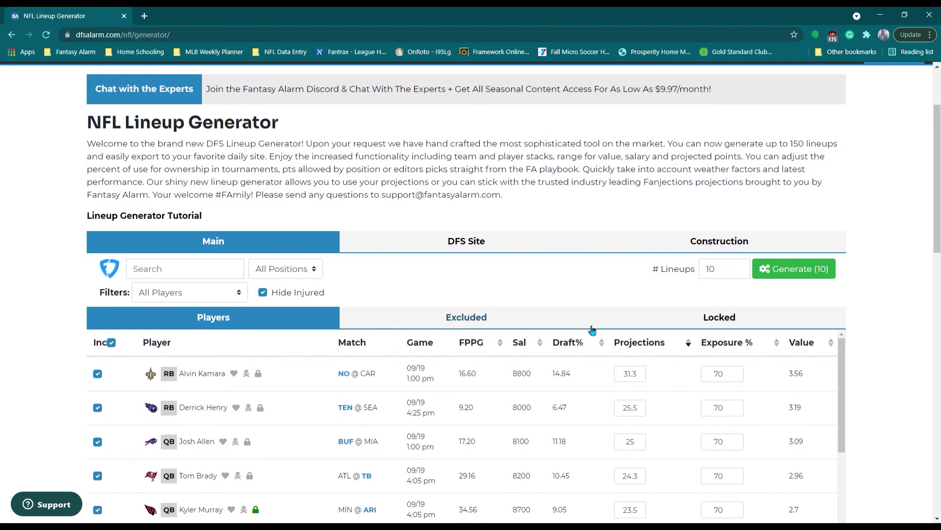
{"action": "scroll", "coordinate": [591, 330], "scroll_direction": "up", "scroll_amount": 1}
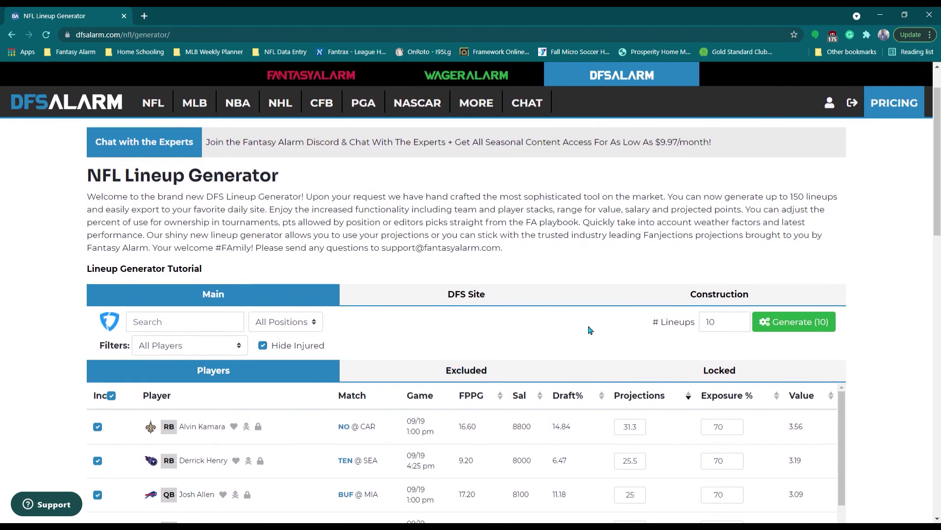